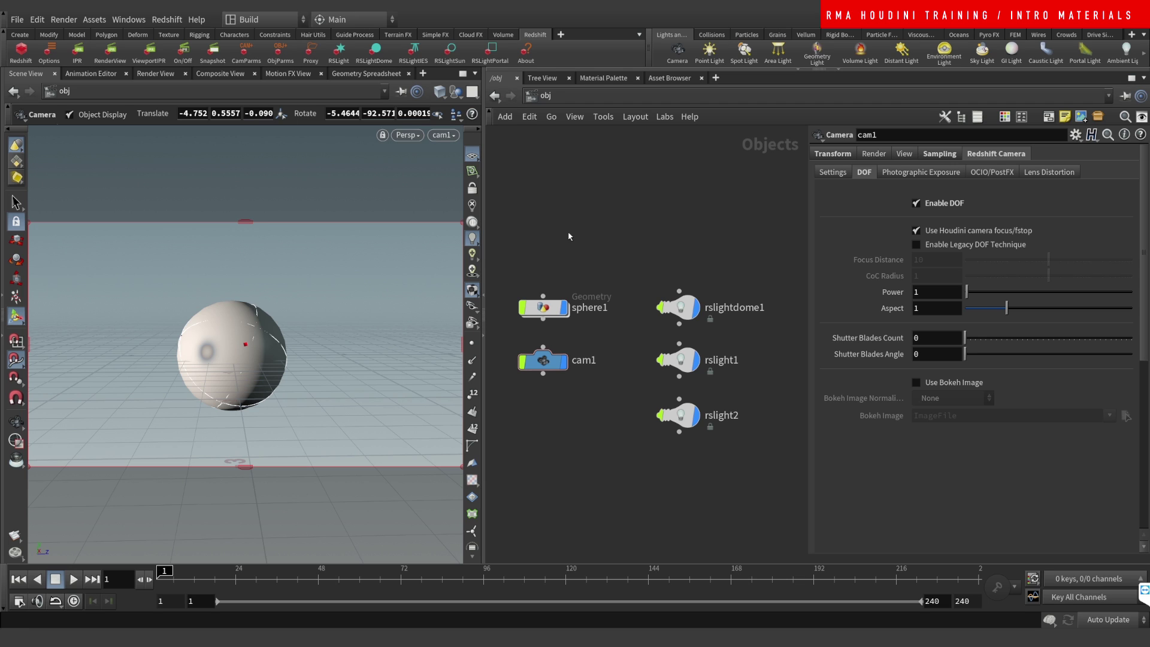
Save the scene under the new file name first_day_materials_01.hip in the current project folder.
left_click_drag(572, 216, 610, 240)
key("ctrl+shift+s")
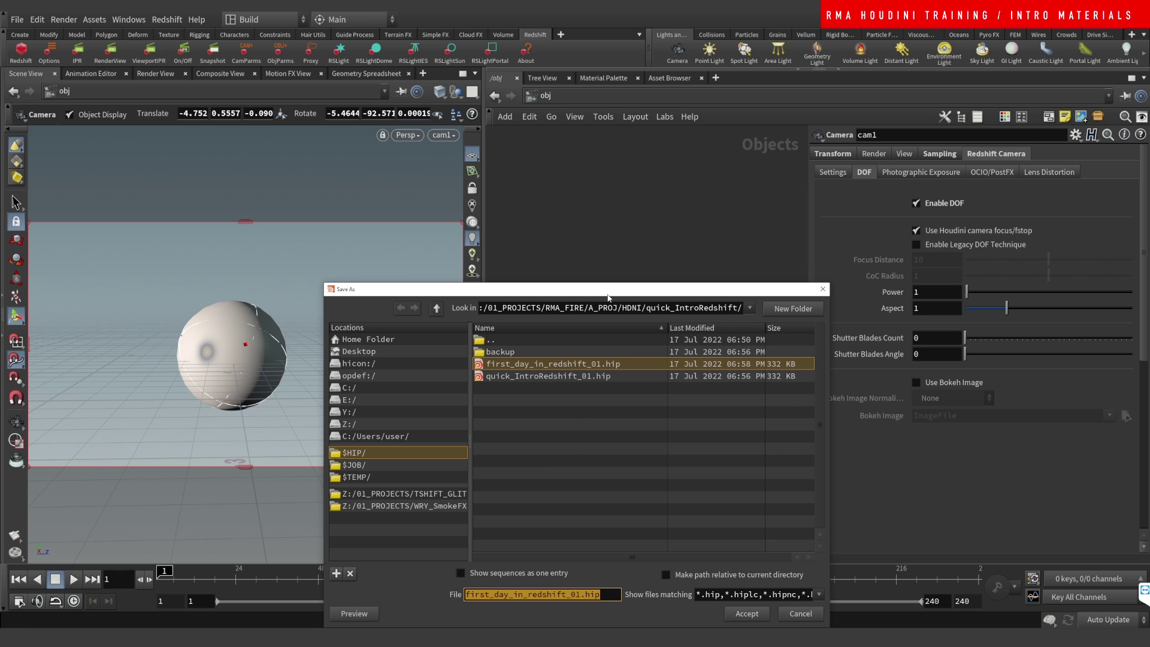
left_click_drag(614, 286, 618, 209)
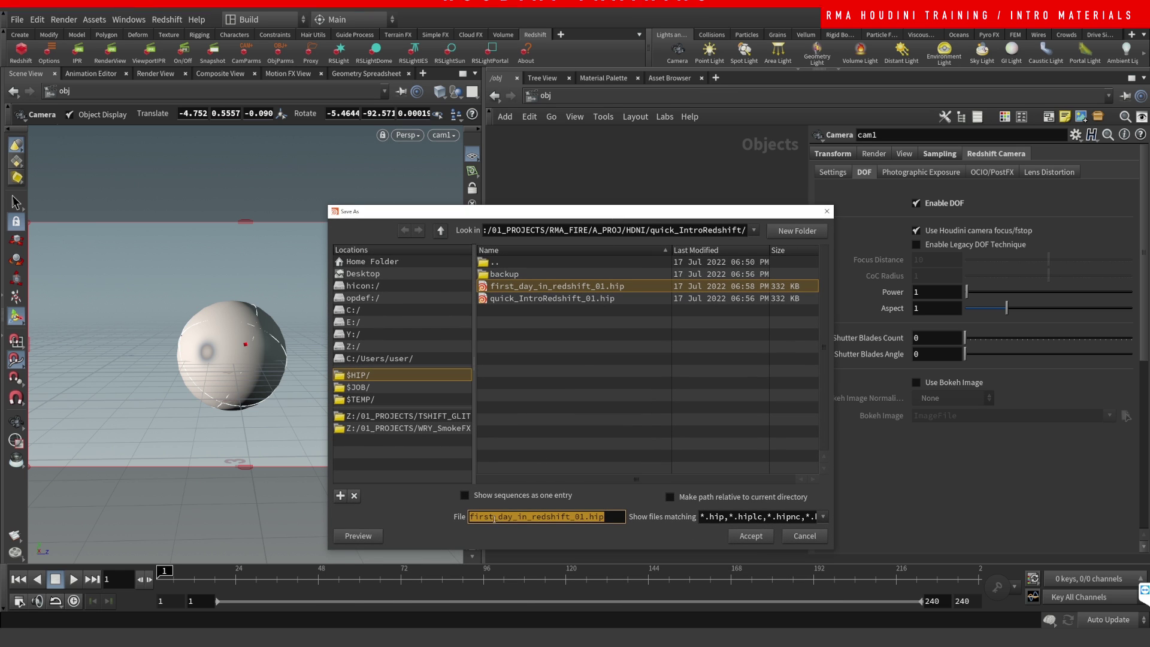
left_click(551, 516)
left_click_drag(574, 519, 424, 540)
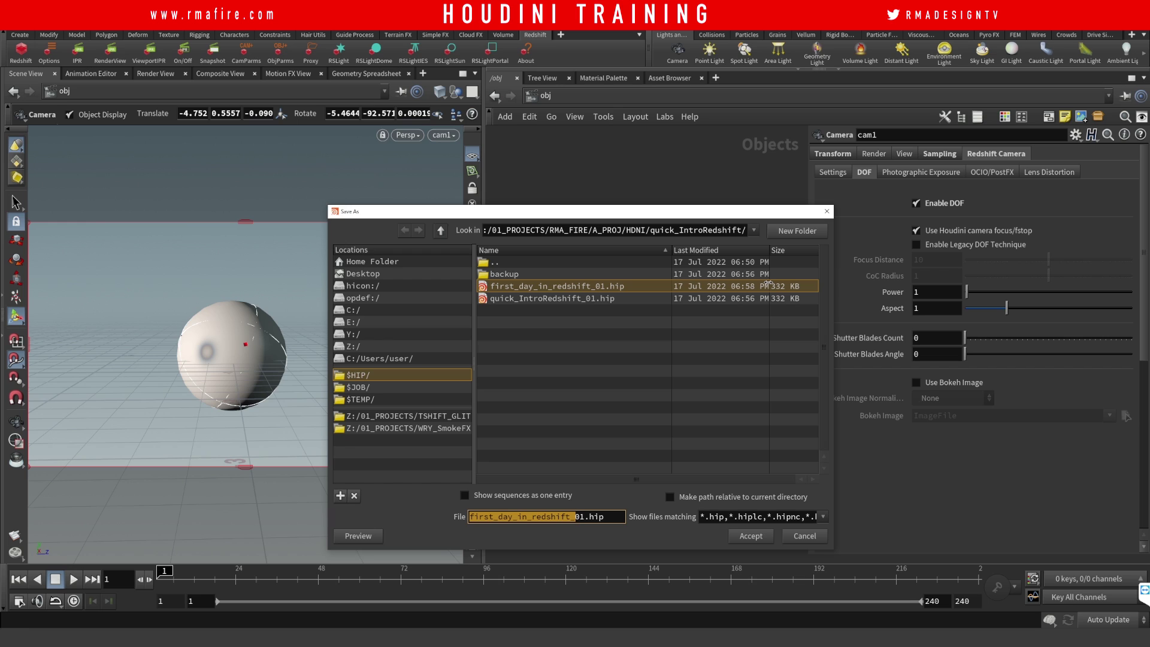
type("firt")
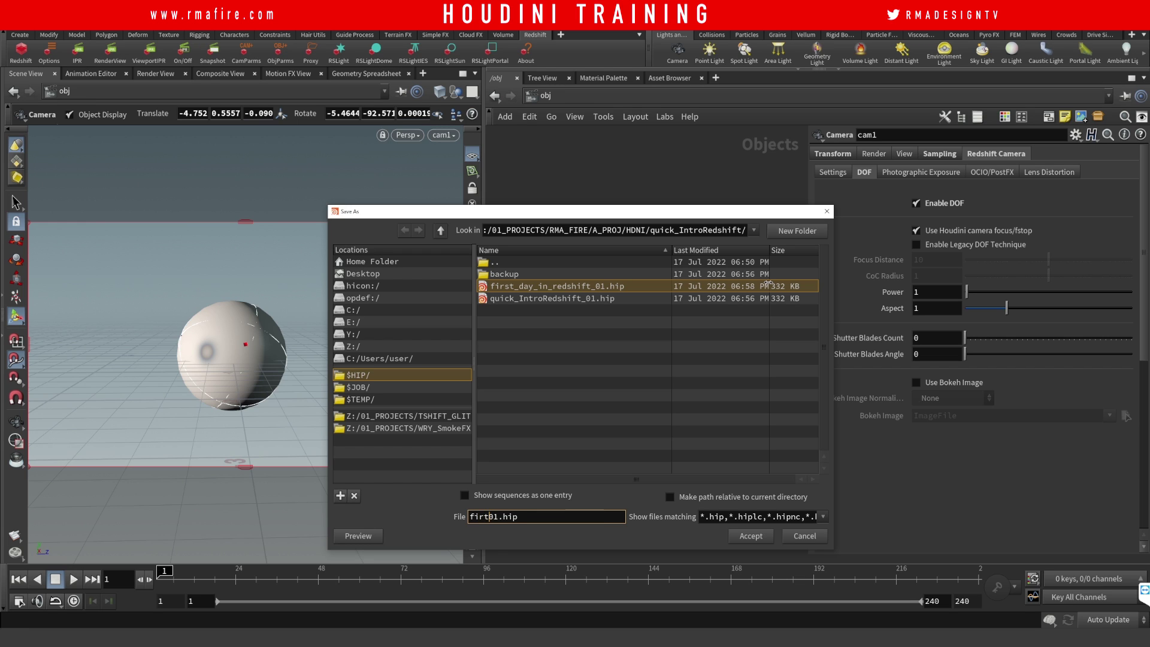
type("t_day_materials_")
key("Return")
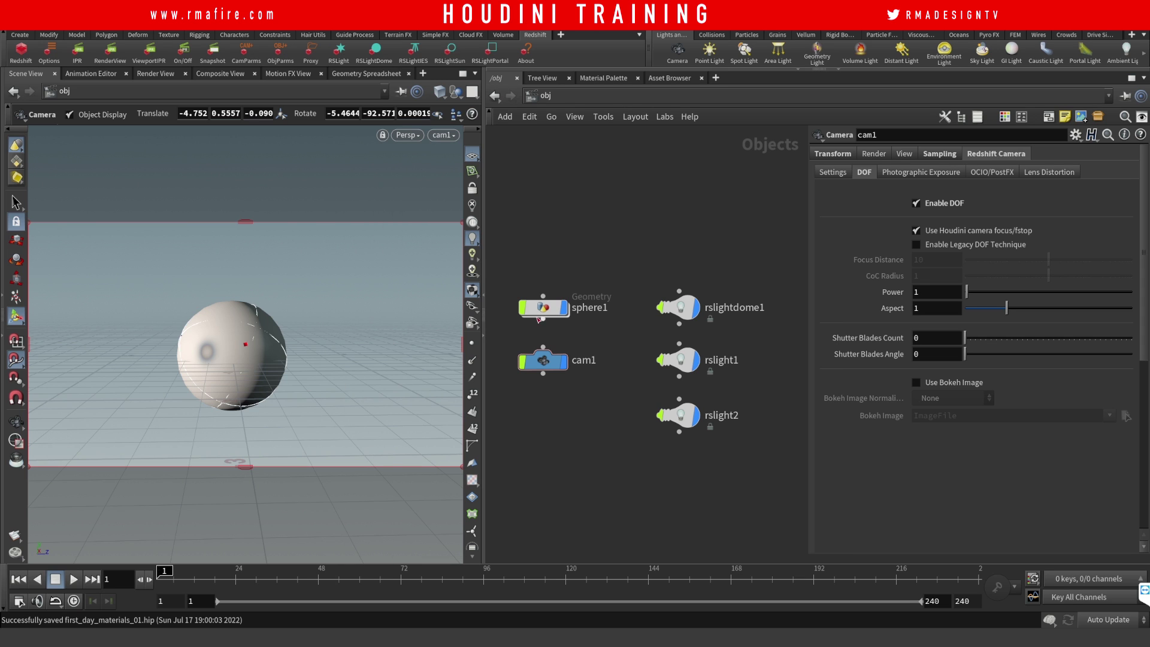
Review the dome light, both area lights, the sphere and the camera, checking their parameters and their layout from outside the camera.
left_click_drag(657, 248, 707, 318)
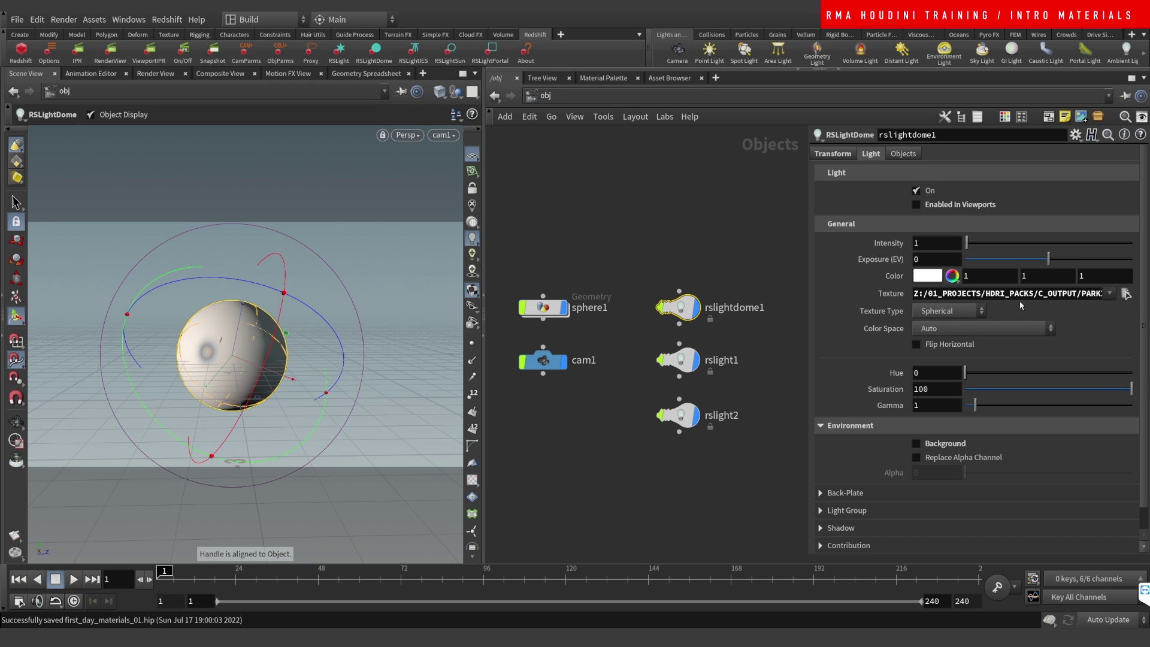
left_click(752, 343)
left_click(679, 359)
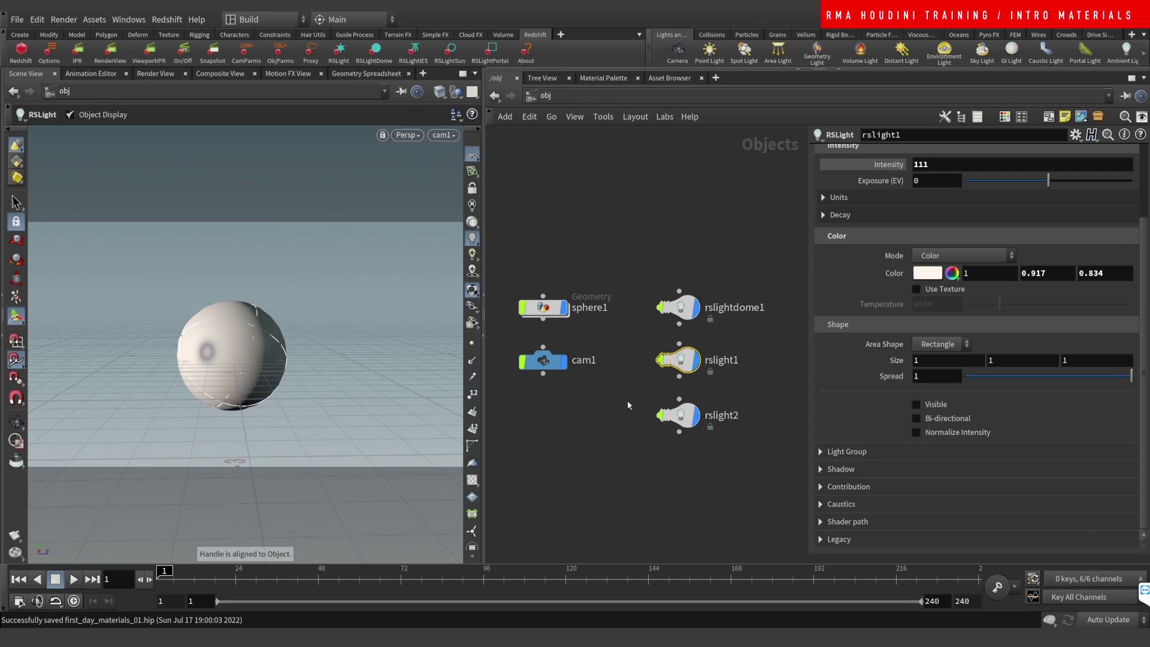
left_click(659, 408)
key("Escape")
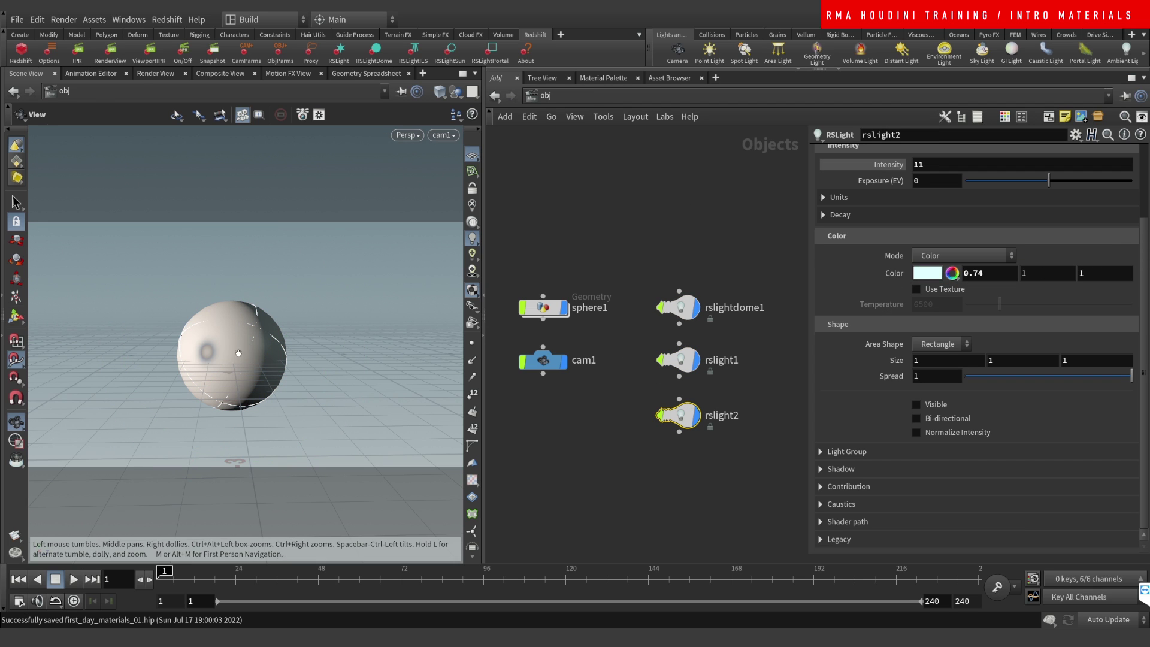
scroll(102, 503, "down", 5)
left_click_drag(102, 503, 300, 473)
key("Return")
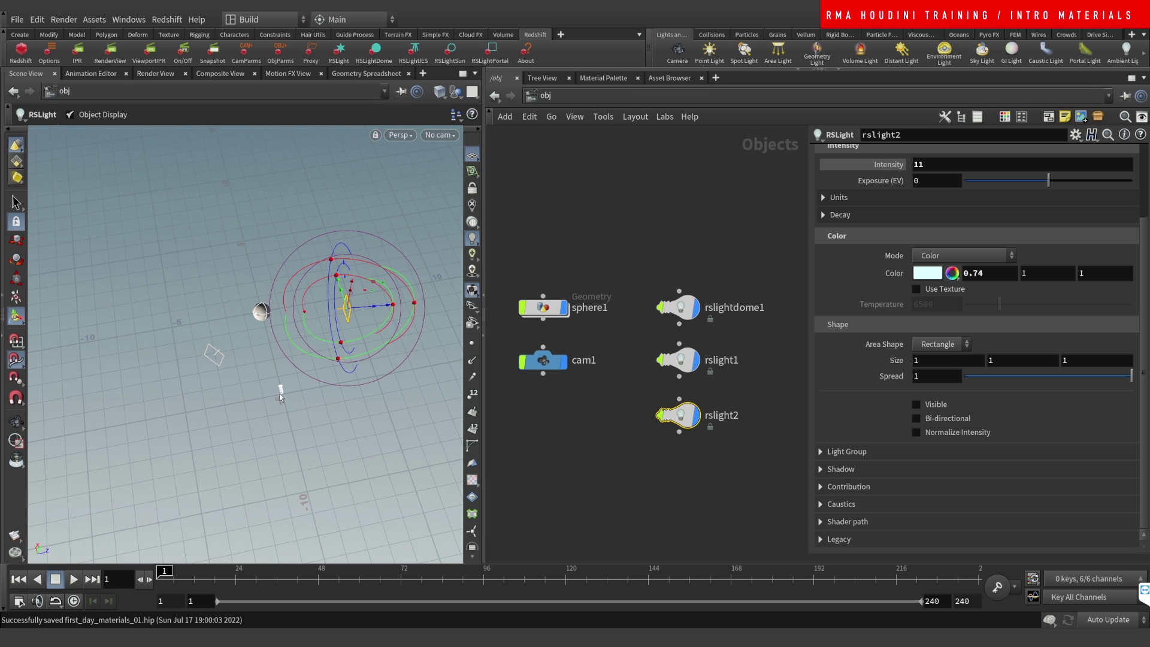
left_click_drag(605, 263, 520, 324)
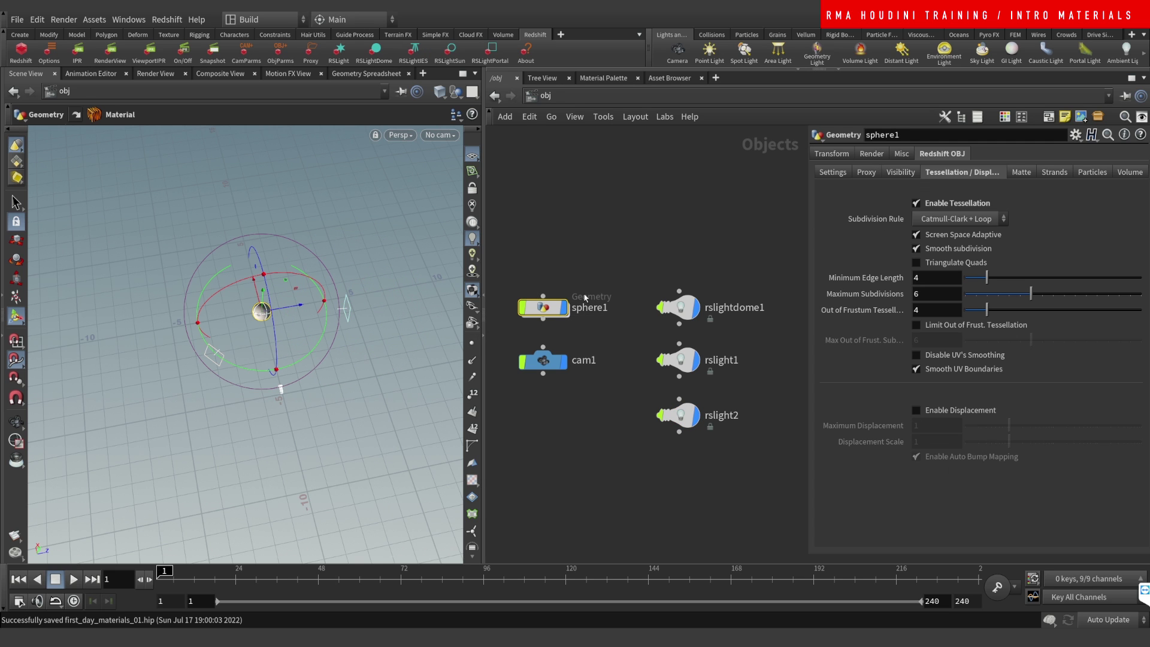
left_click(543, 360)
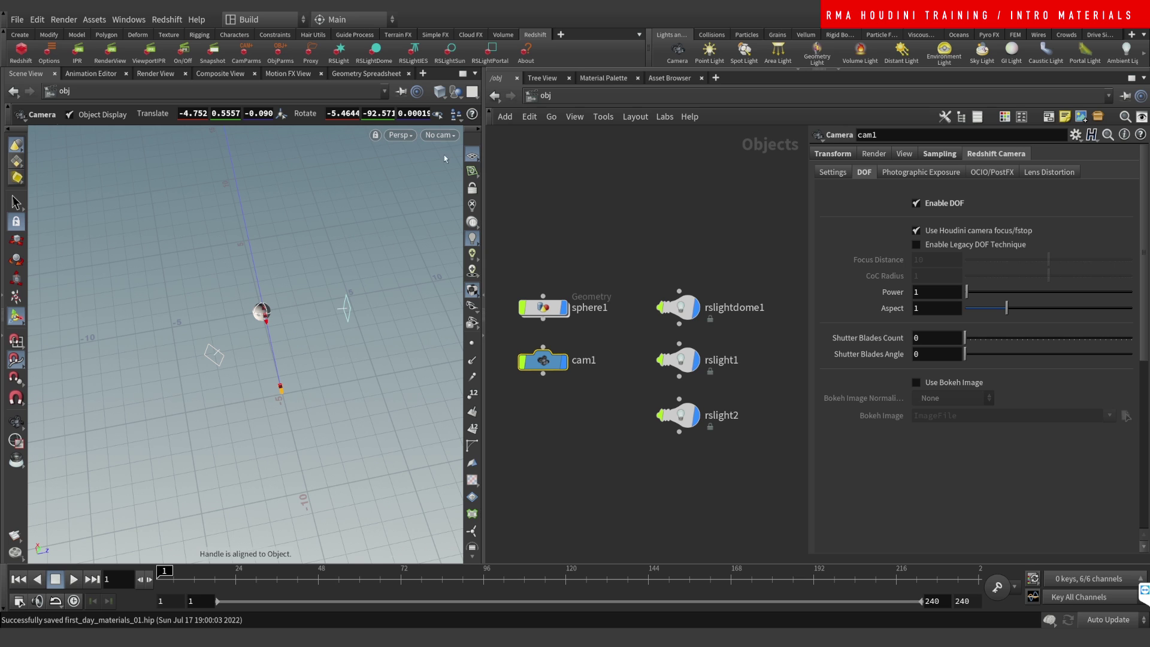
Set the viewport to look through cam1.
left_click(552, 96)
left_click(546, 97)
left_click(554, 97)
left_click(546, 171)
left_click(440, 135)
left_click(451, 174)
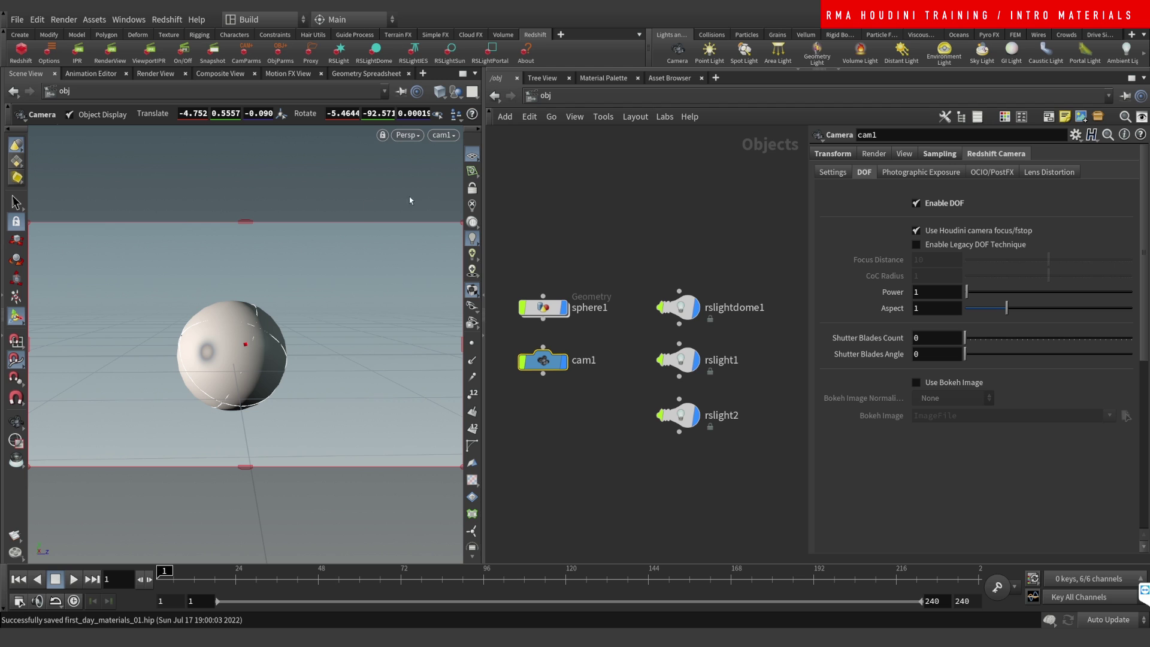
Open the Redshift render view from Redshift_ROP1 in the out network and fit its window over the viewport.
left_click(546, 96)
left_click(559, 167)
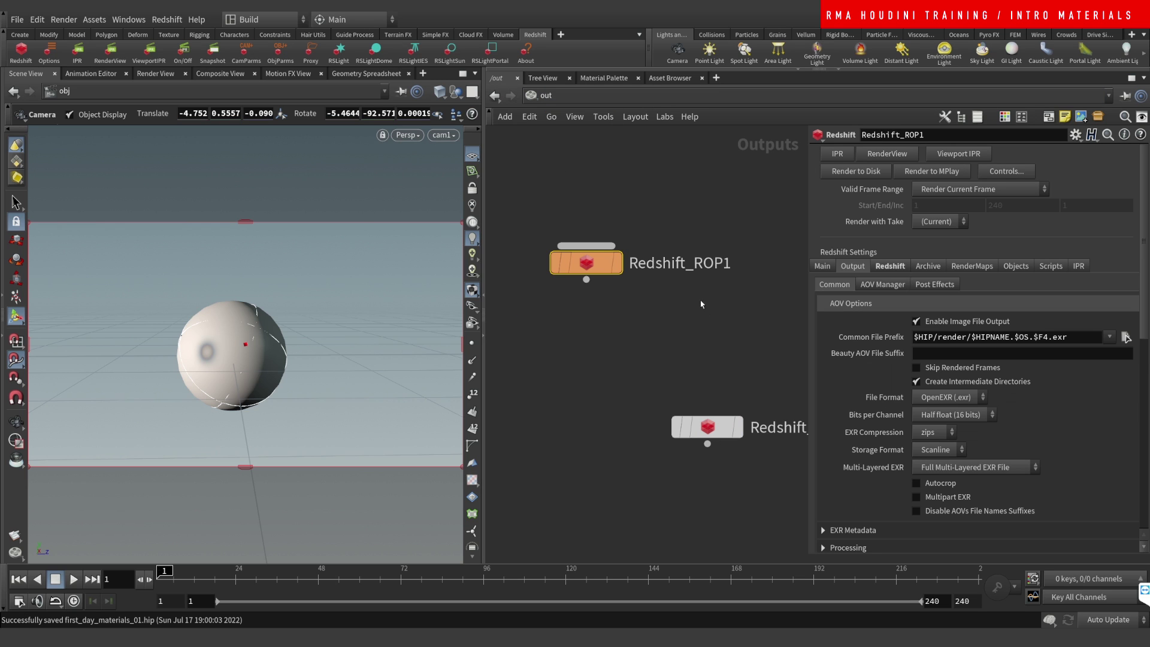
left_click(892, 158)
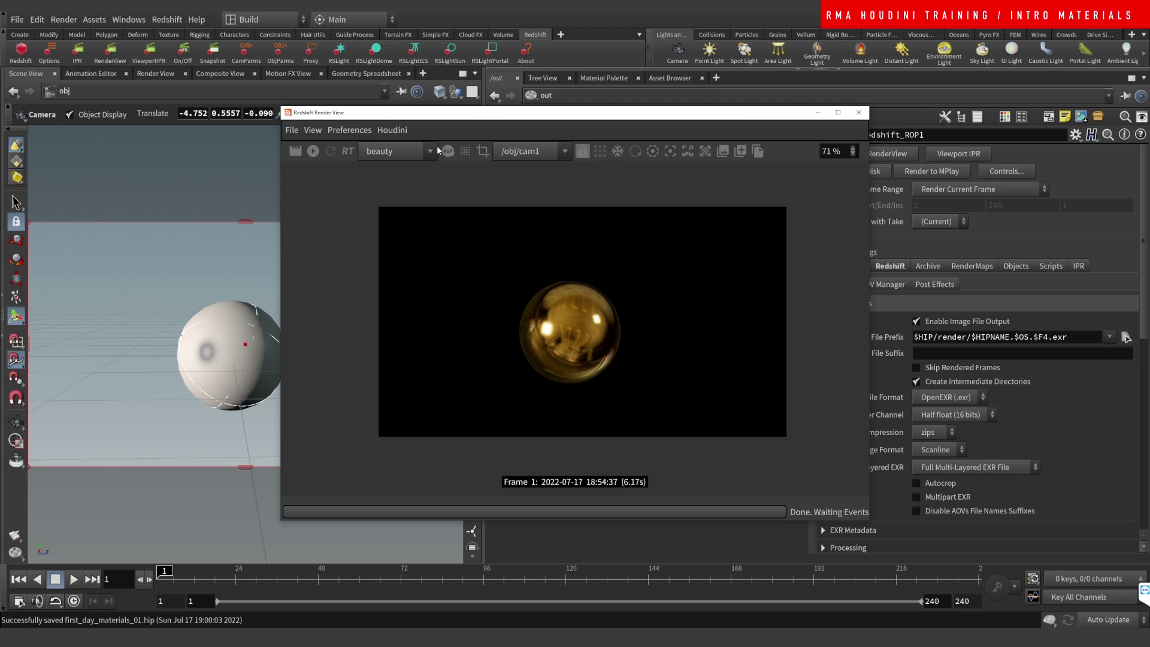
left_click_drag(660, 119, 443, 140)
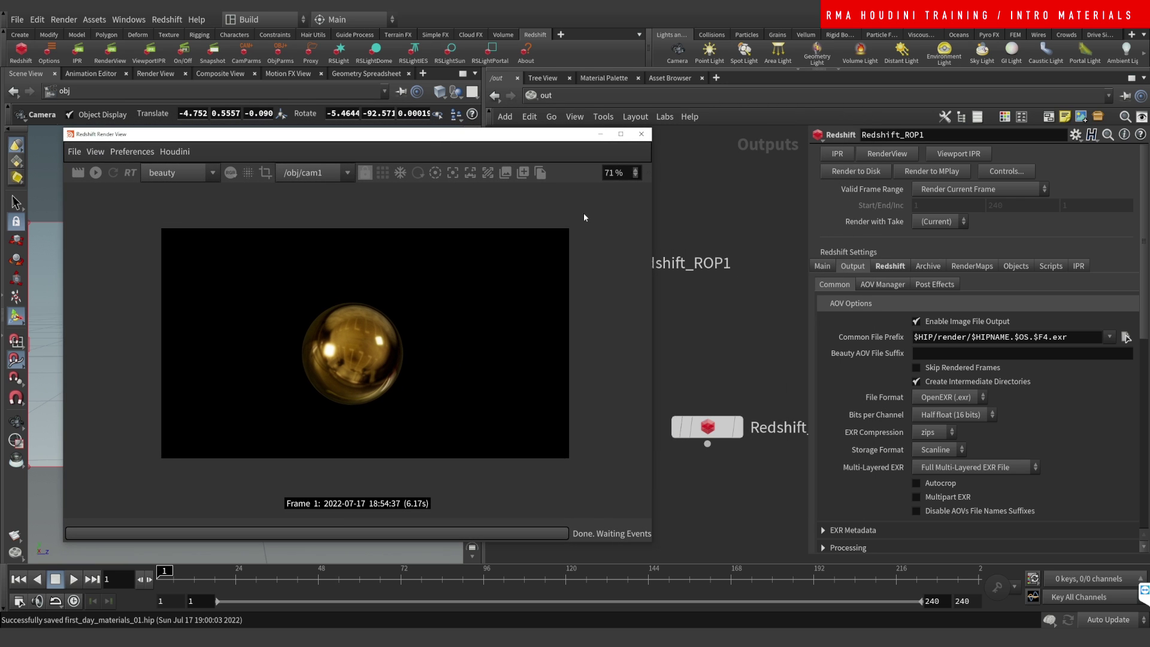
left_click_drag(653, 229, 445, 213)
Delete the existing Material1 and tester nodes from the mat network.
left_click(546, 96)
left_click(569, 141)
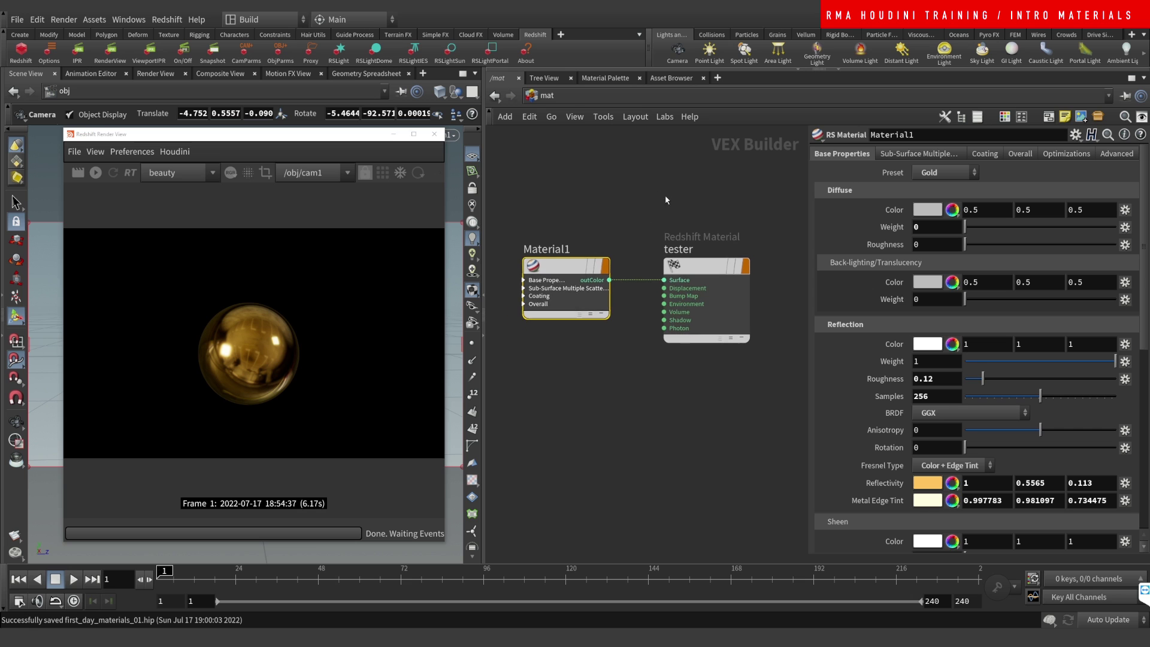
left_click_drag(516, 204, 645, 359)
key("Delete")
Add a new RS Material node to the empty mat network.
key("Tab")
type("rsmater")
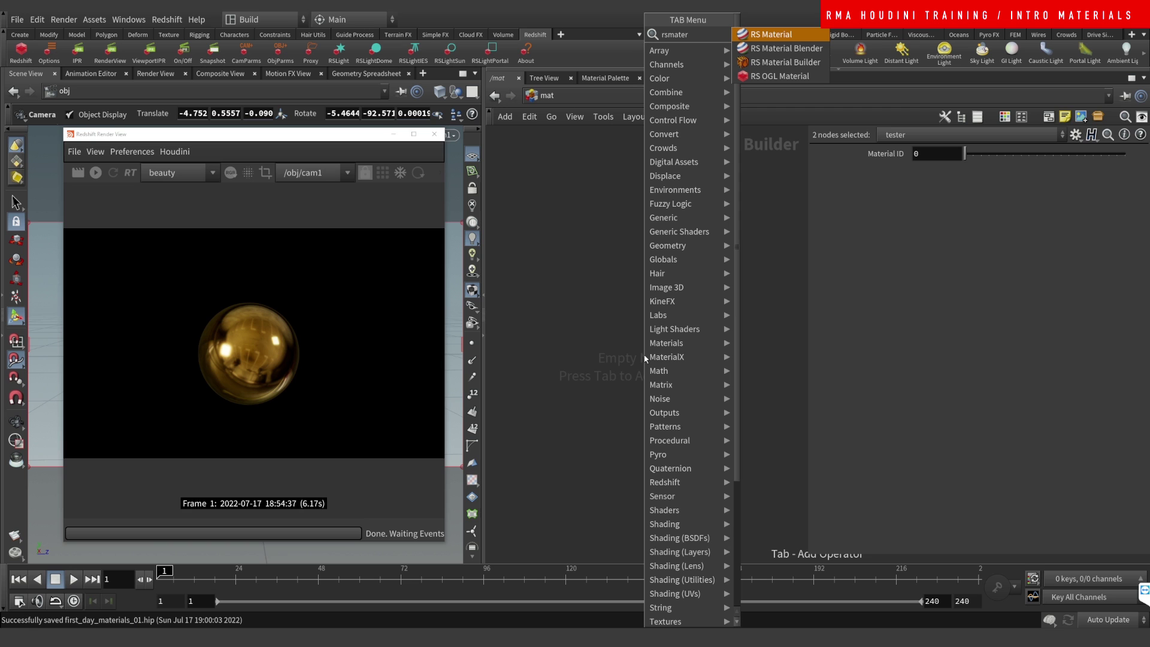
key("Return")
left_click(645, 359)
Add a Redshift Material output node beside the RS Material node.
key("Tab")
type("r")
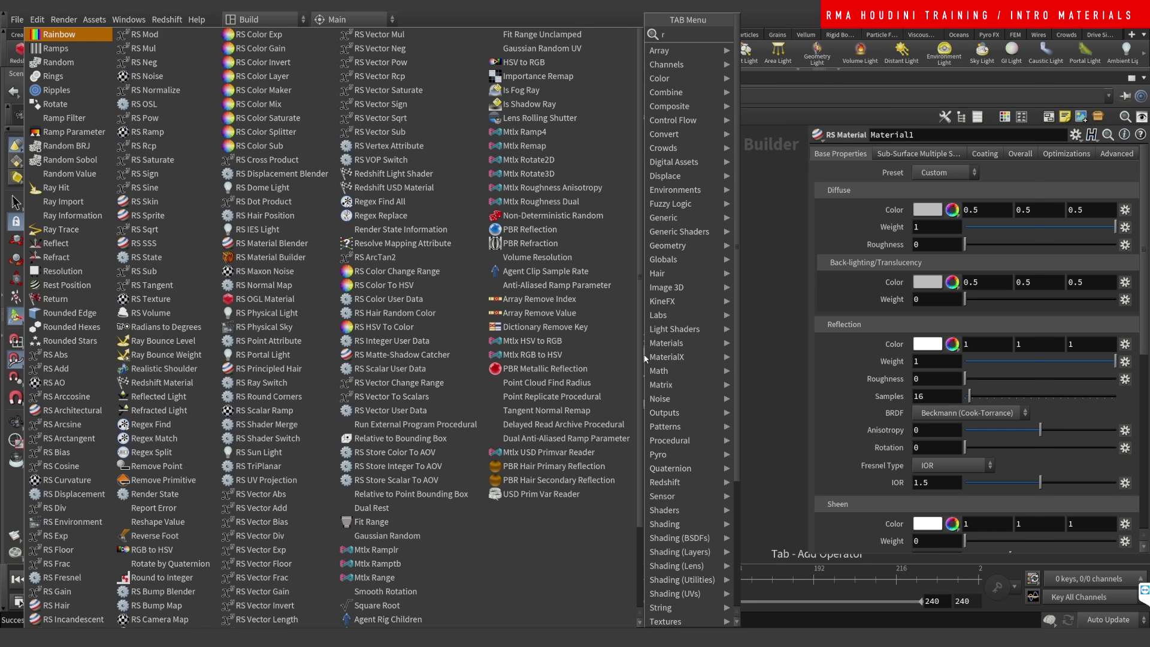
type("edshift")
key("Escape")
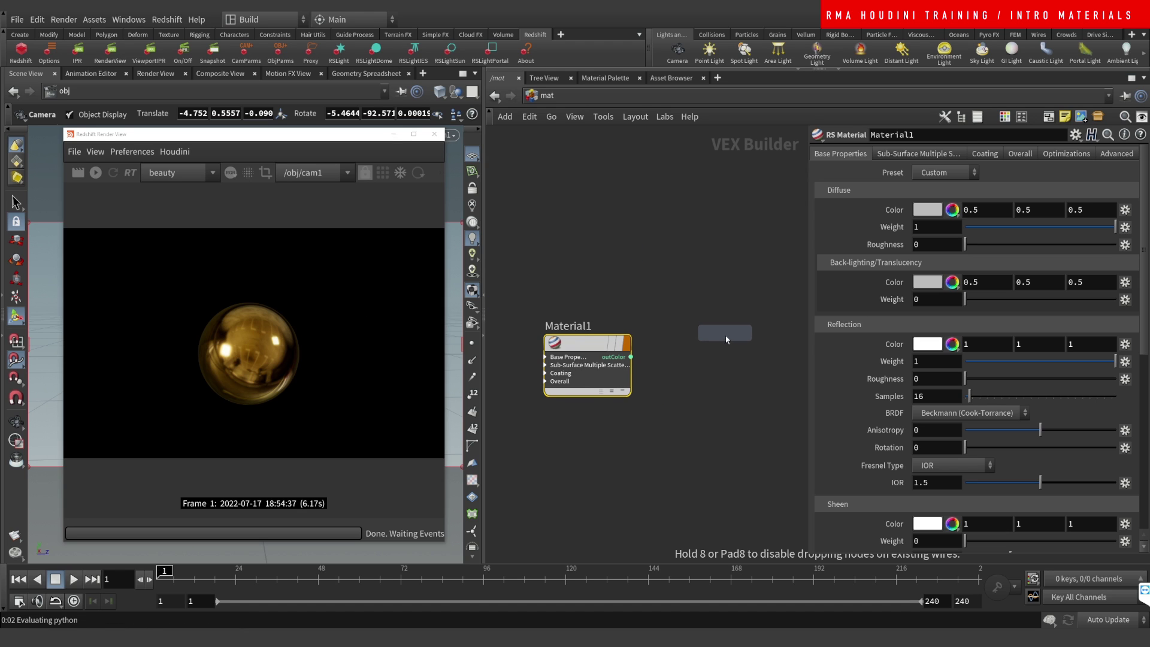
left_click(727, 339)
Line up Material1 with the Redshift Material output node and connect its outColor to the Surface input.
key("ctrl+s")
left_click_drag(684, 264, 745, 430)
left_click_drag(558, 235, 606, 444)
scroll(660, 354, "up", 2)
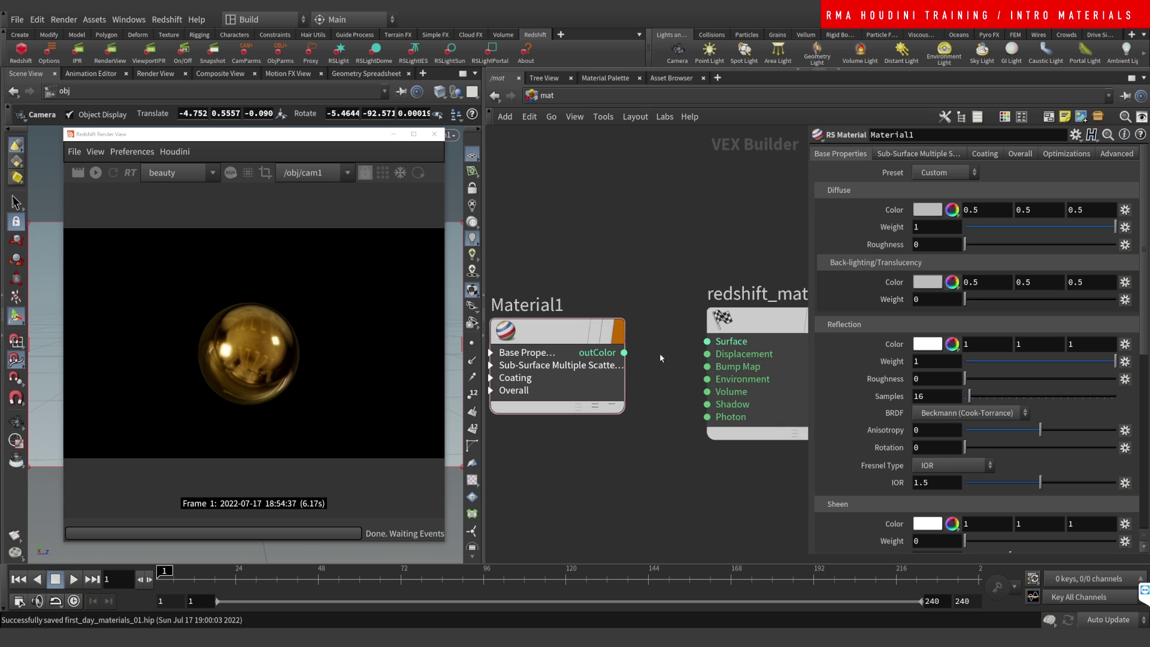
left_click_drag(573, 333, 590, 322)
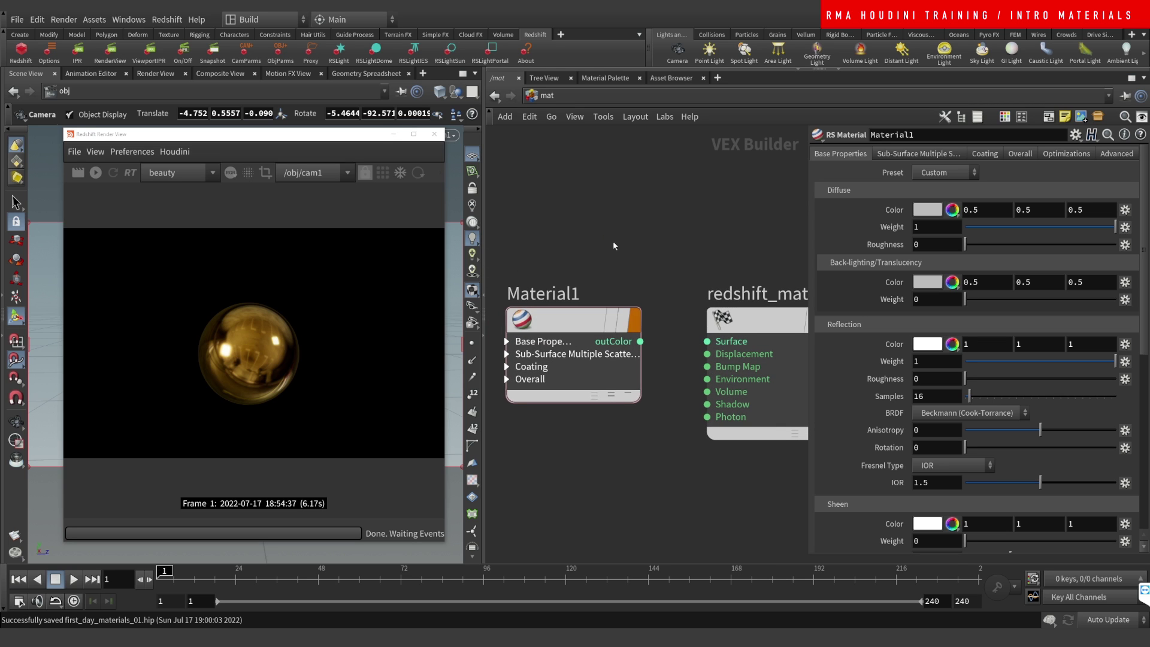
left_click(640, 341)
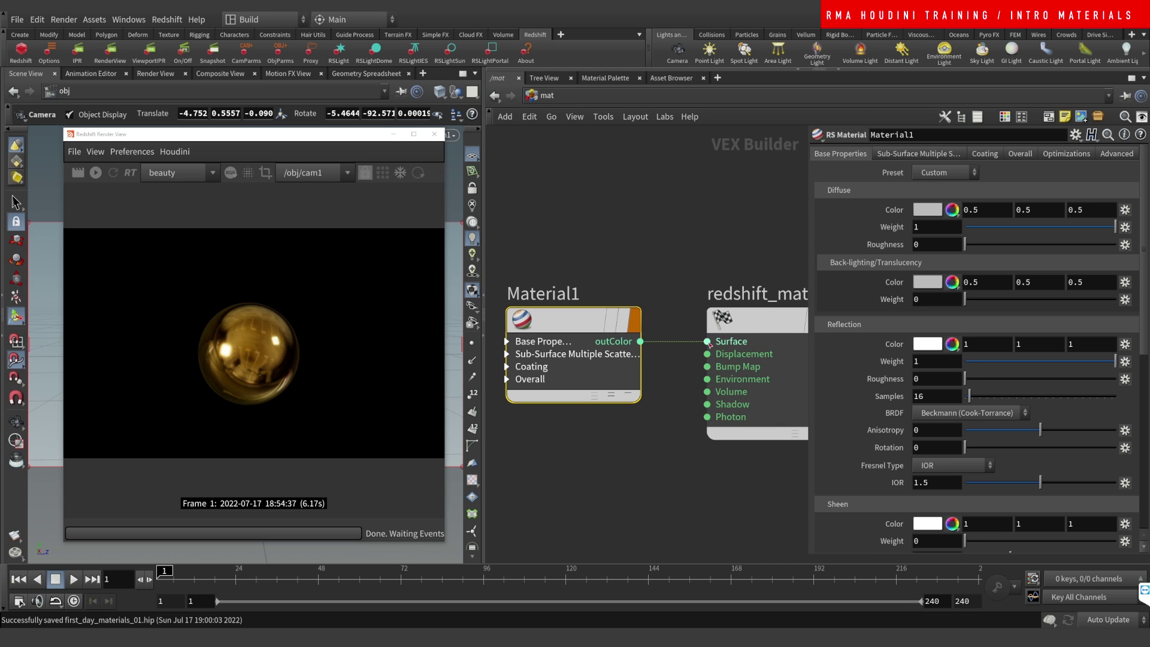
Rename the Redshift Material output node to material_to_test.
middle_click_drag(710, 344, 662, 344)
double_click(681, 292)
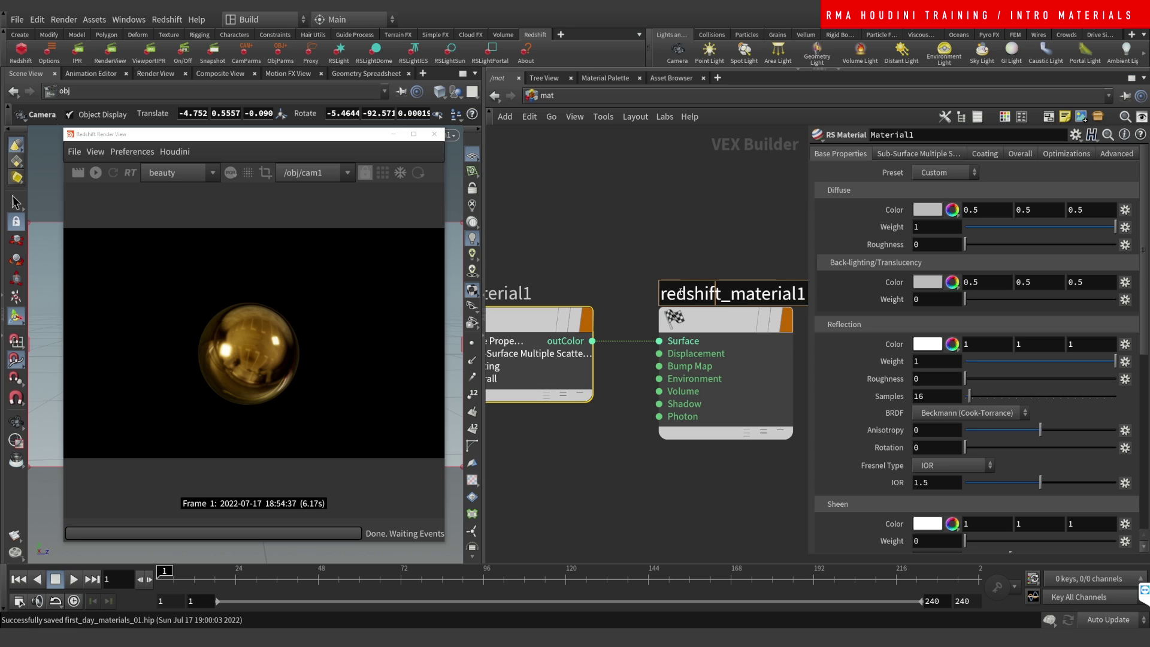
key("ctrl+a")
type("material_to_test")
key("Return")
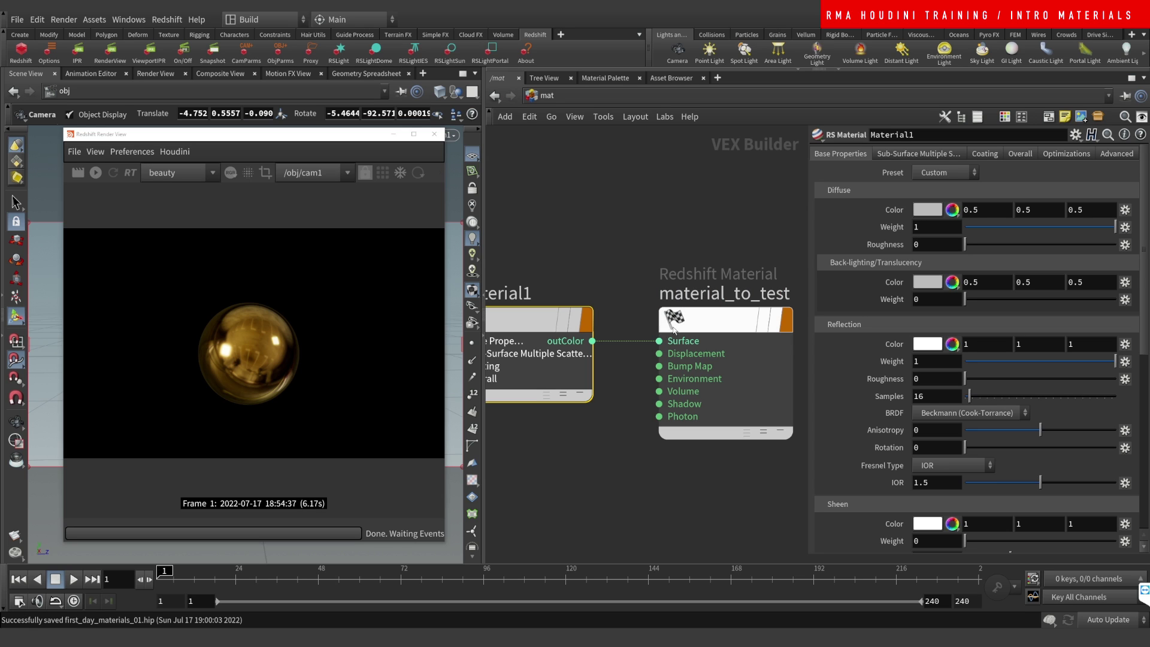
Expand the Base Properties inputs on the Material1 node and move the node slightly so the full list fits.
scroll(600, 309, "down", 3)
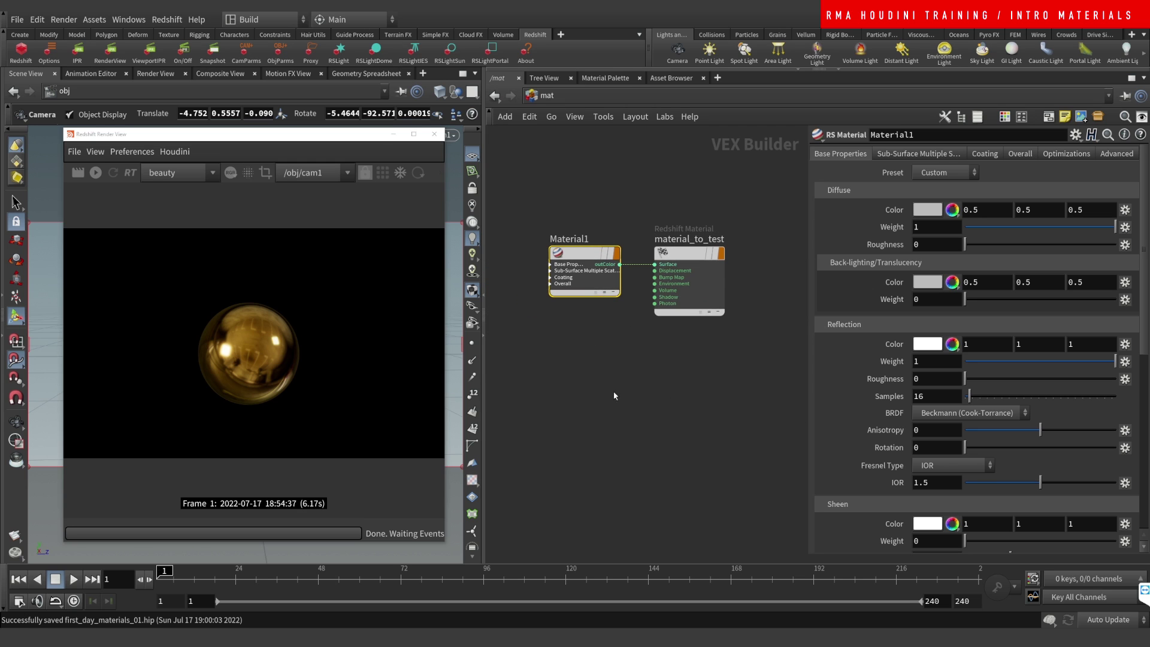
scroll(610, 366, "up", 4)
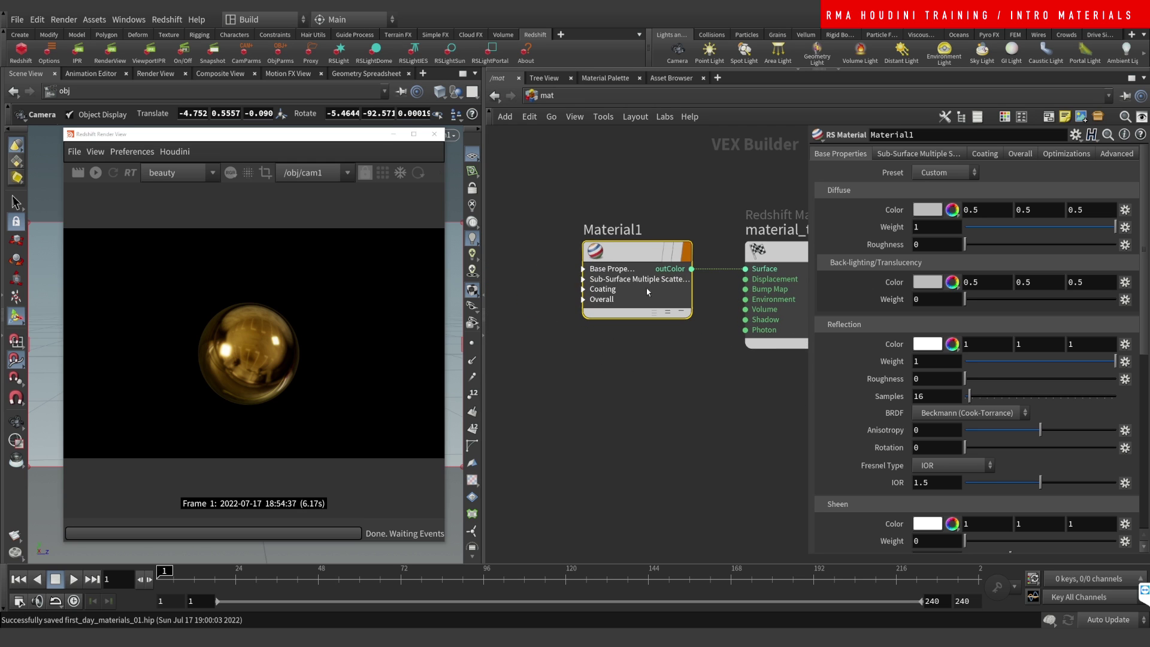
left_click_drag(556, 190, 708, 349)
left_click(583, 269)
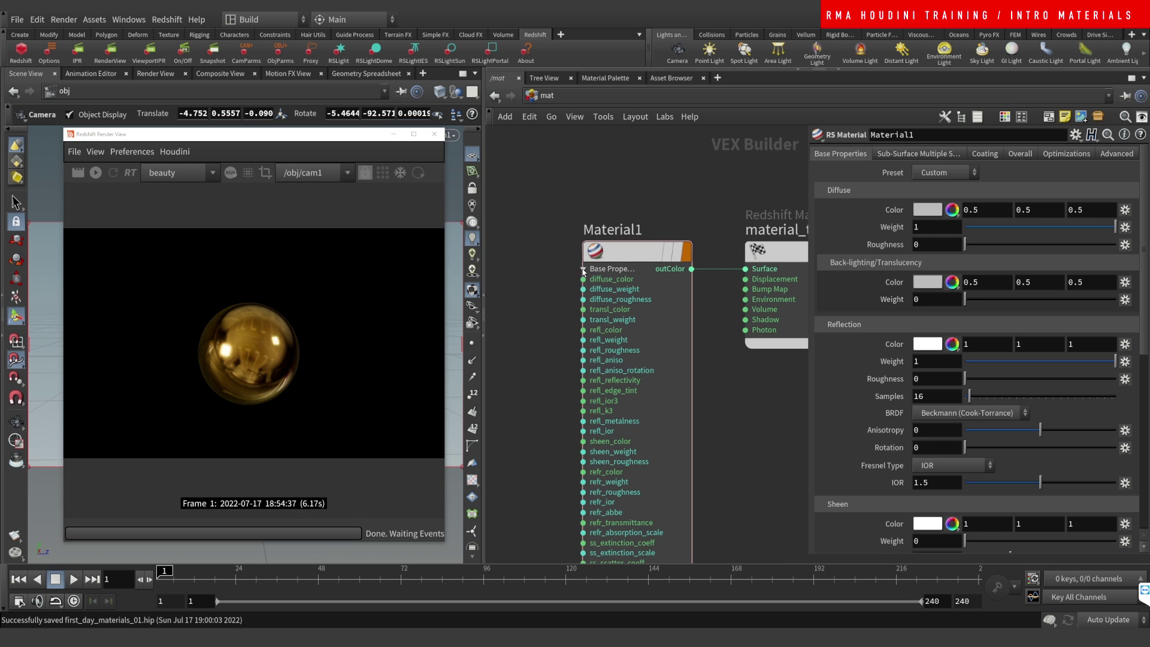
left_click_drag(605, 249, 612, 221)
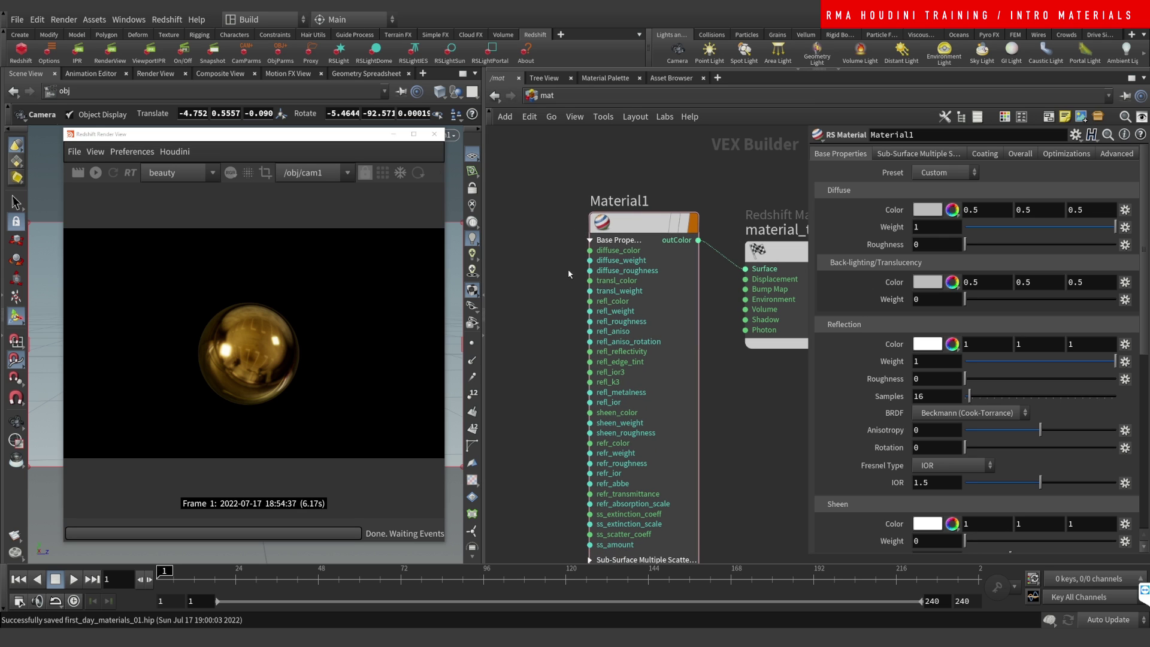
key("h")
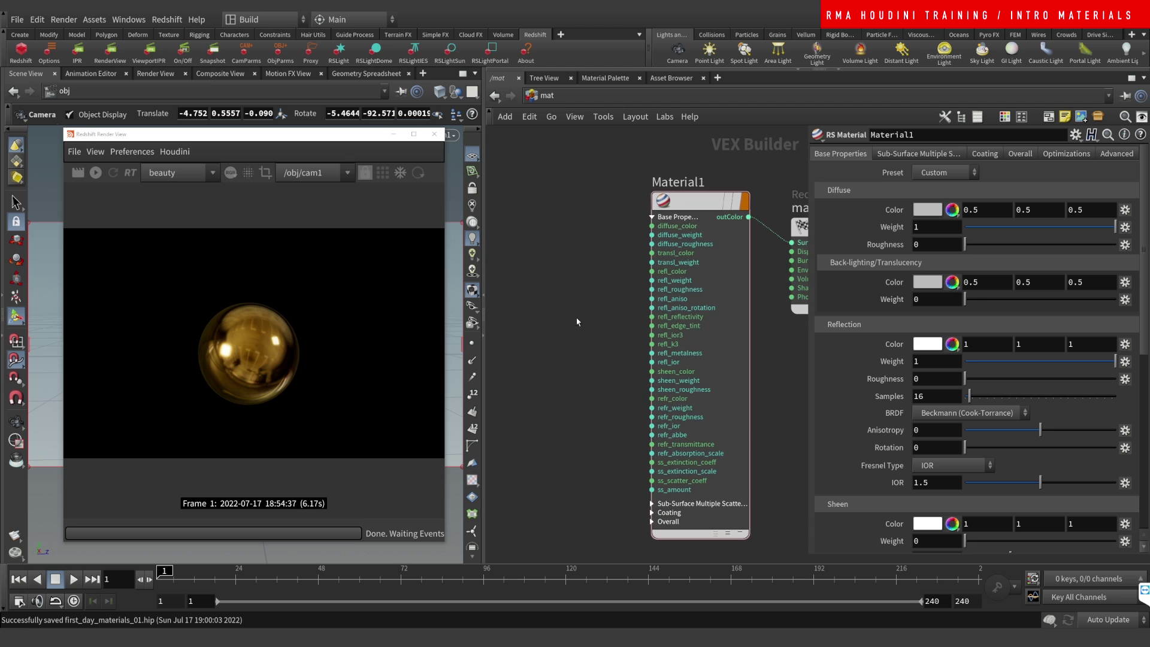
Examine Material1's base property parameters from Diffuse through Reflection, Sheen, Refraction and Sub-Surface against the inputs listed on the node.
left_click(683, 359)
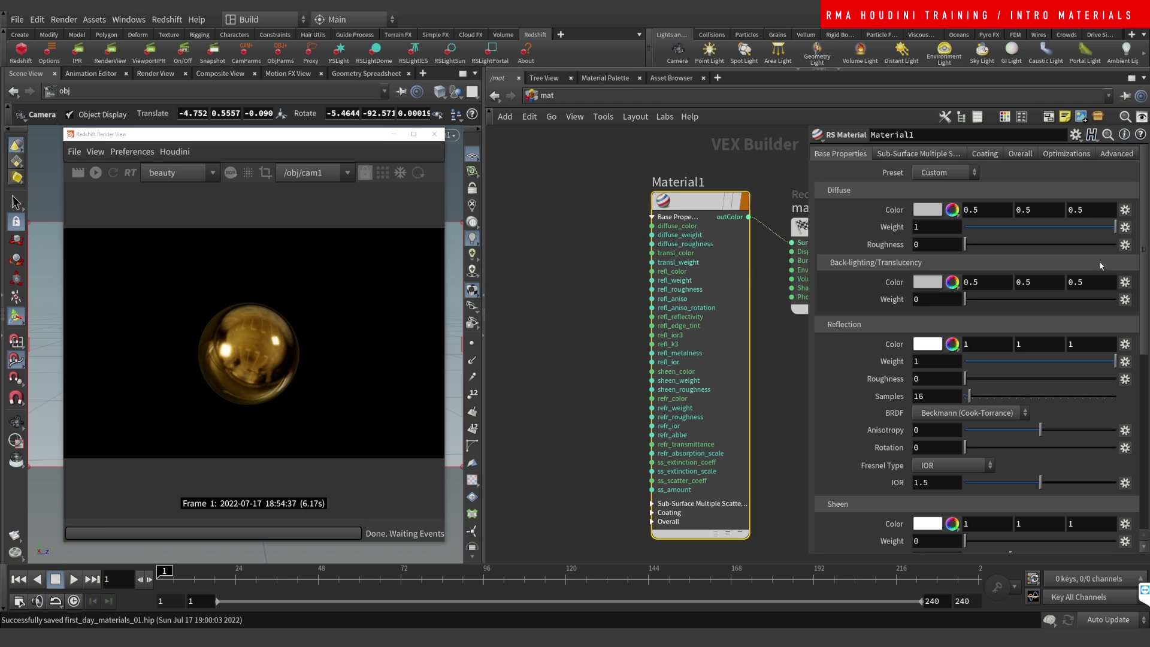
scroll(1144, 267, "down", 3)
scroll(1144, 267, "up", 3)
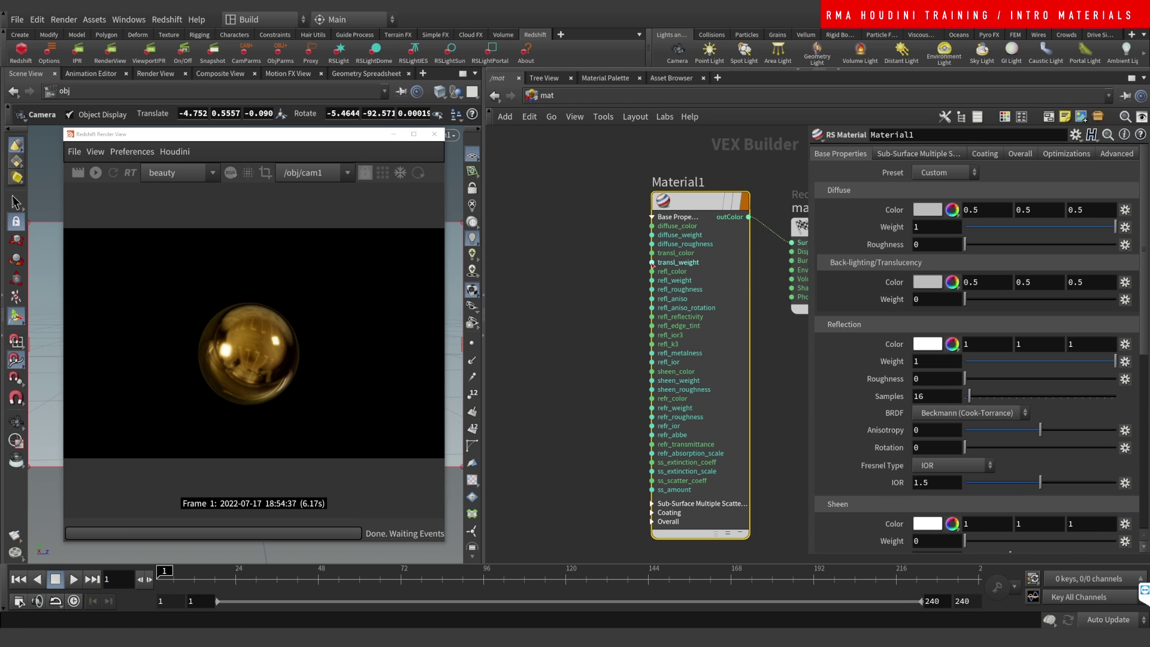
left_click_drag(556, 272, 592, 331)
left_click_drag(603, 260, 705, 310)
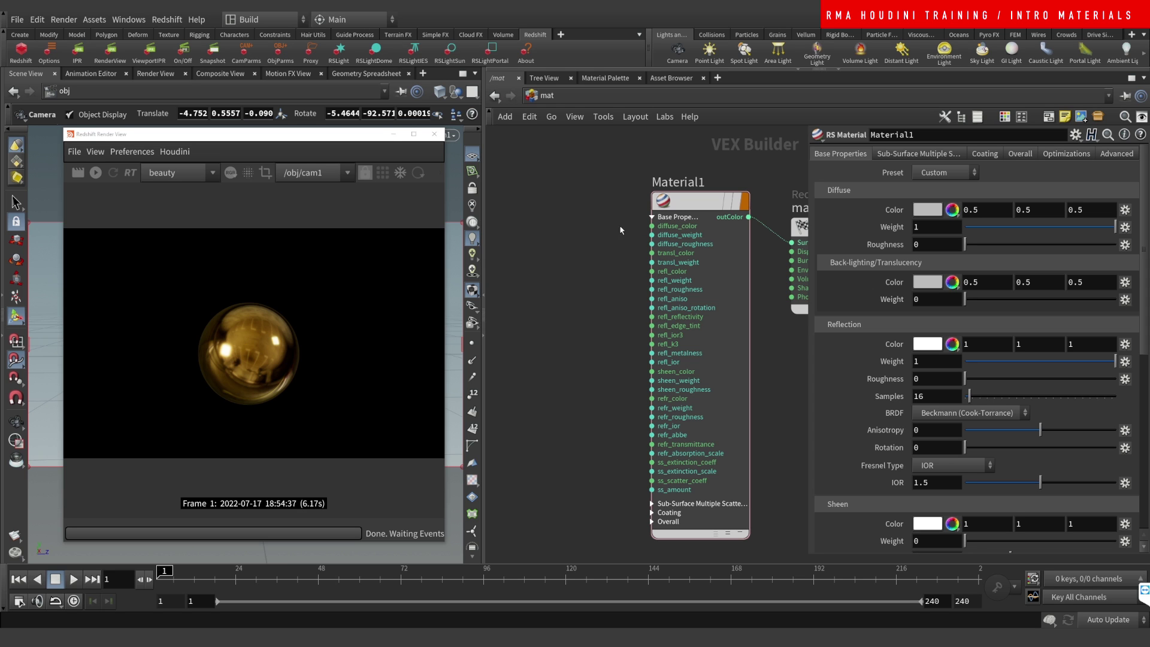
middle_click_drag(593, 232, 564, 222)
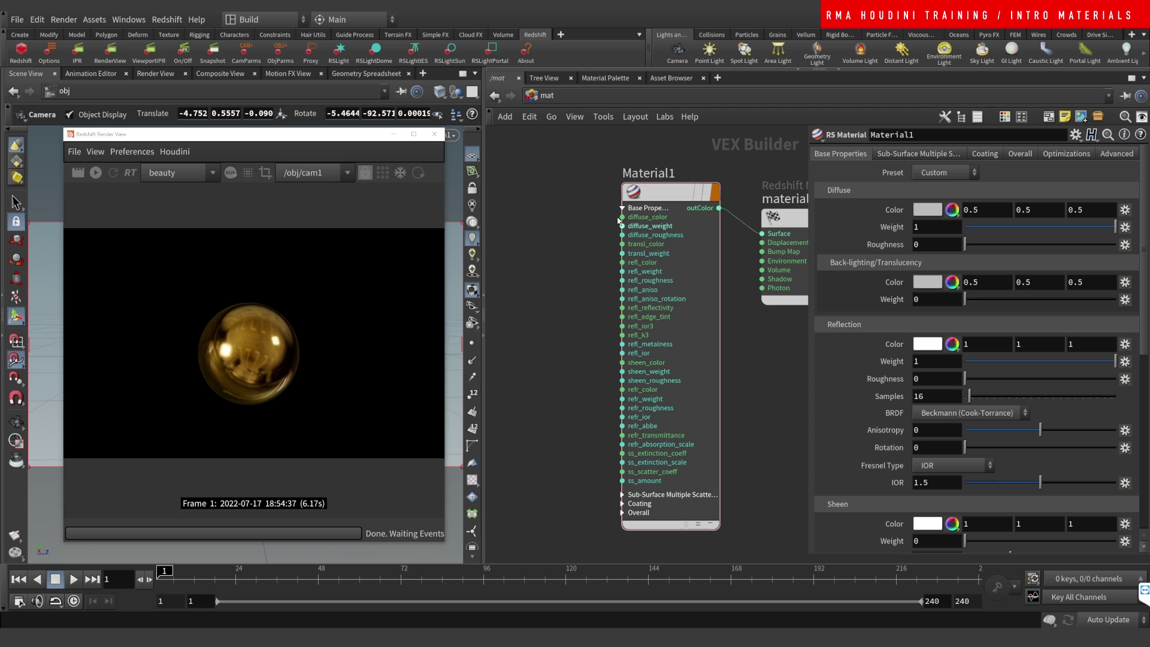
scroll(857, 228, "down", 3)
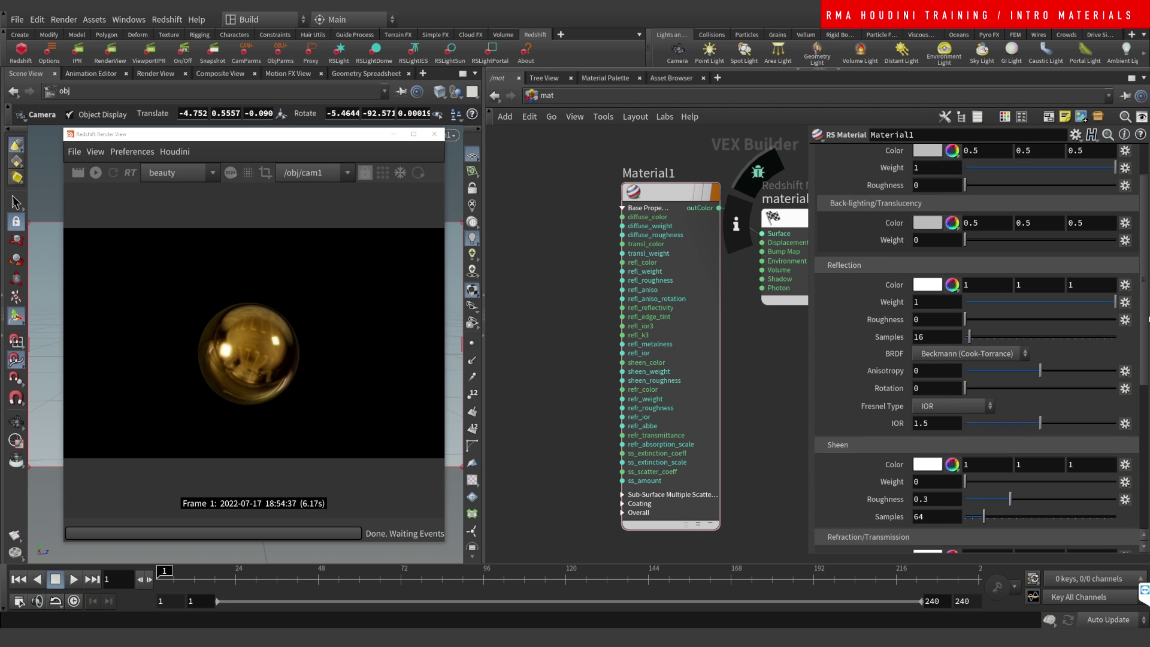
scroll(1145, 351, "down", 10)
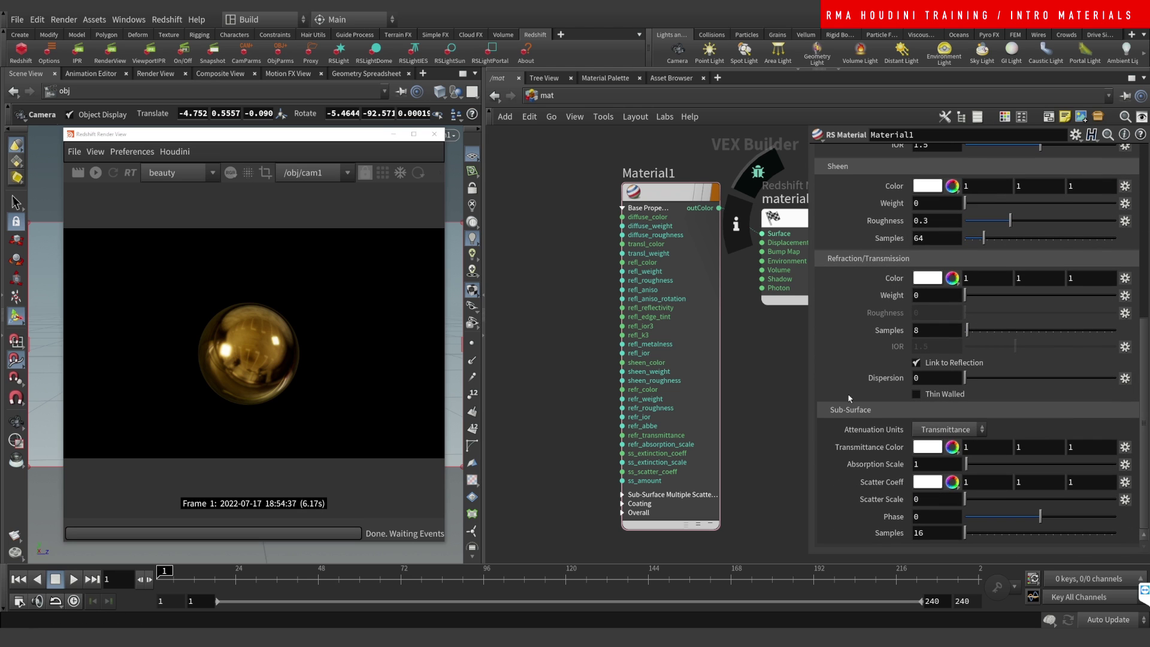
Examine Material1's Sub-Surface Multiple Scattering, Coating, Overall, Optimizations and Advanced parameters, ending back at the Base Properties.
scroll(1141, 359, "up", 10)
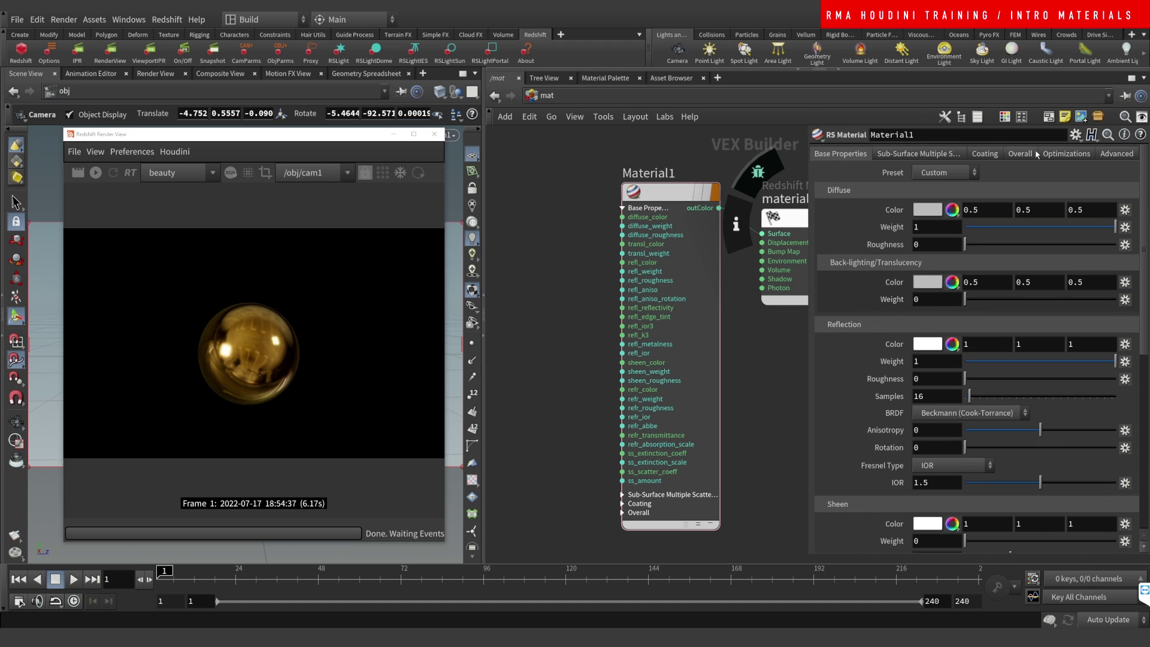
left_click(925, 154)
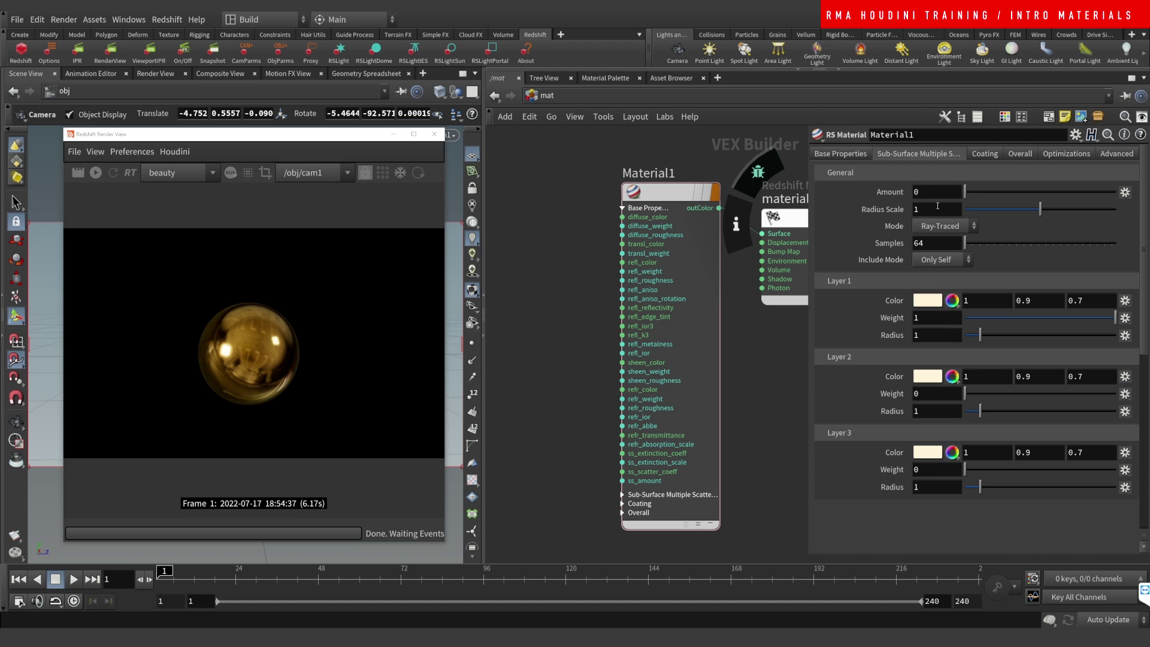
left_click(985, 155)
left_click(1024, 155)
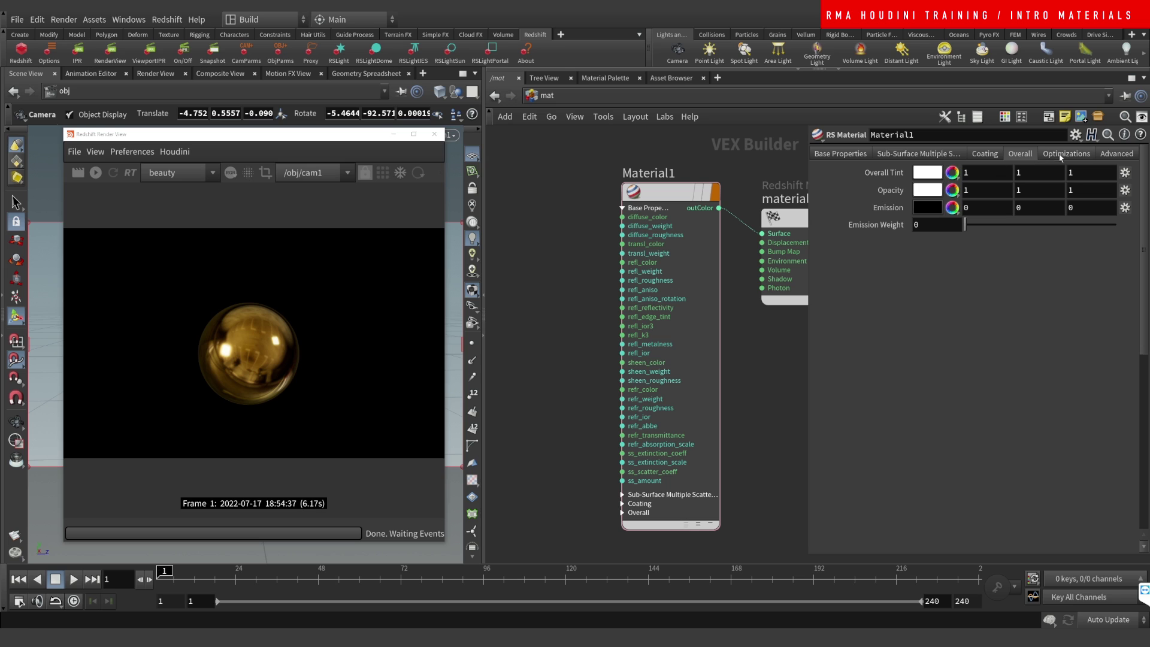
left_click(1075, 157)
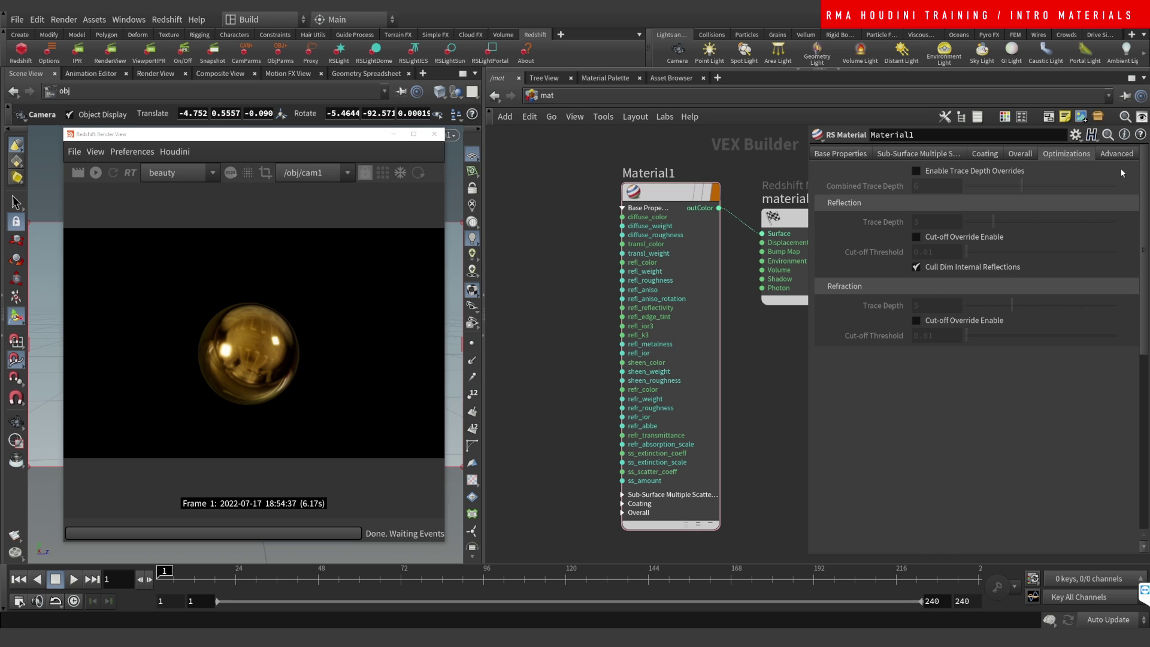
left_click(1117, 153)
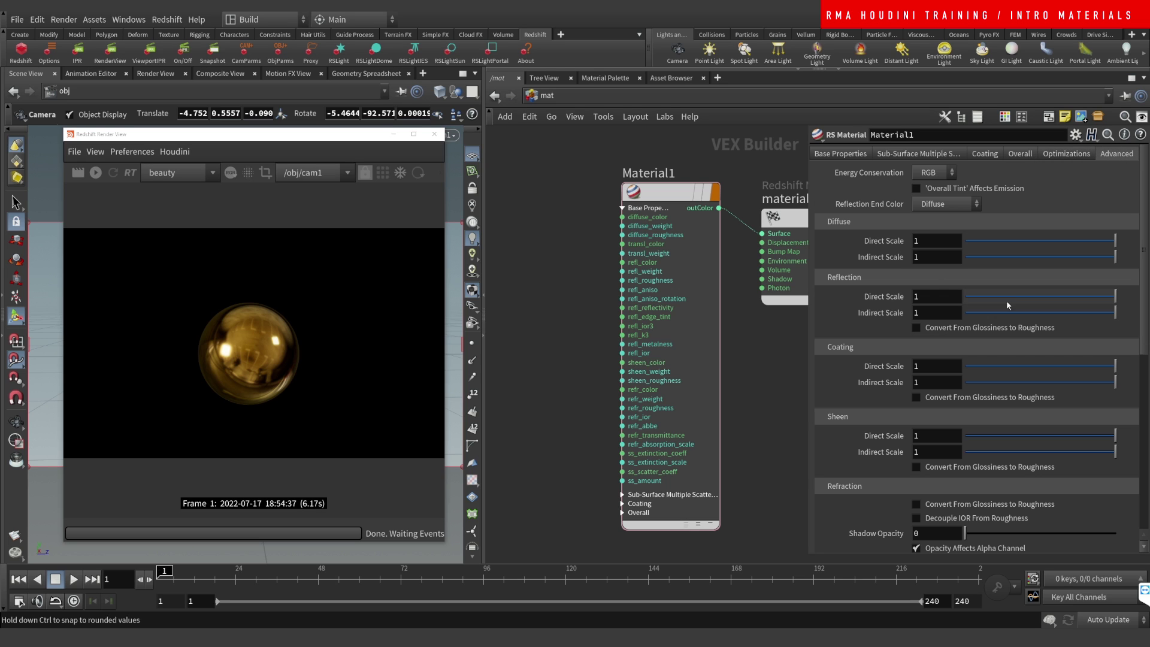
left_click(841, 154)
scroll(539, 255, "down", 4)
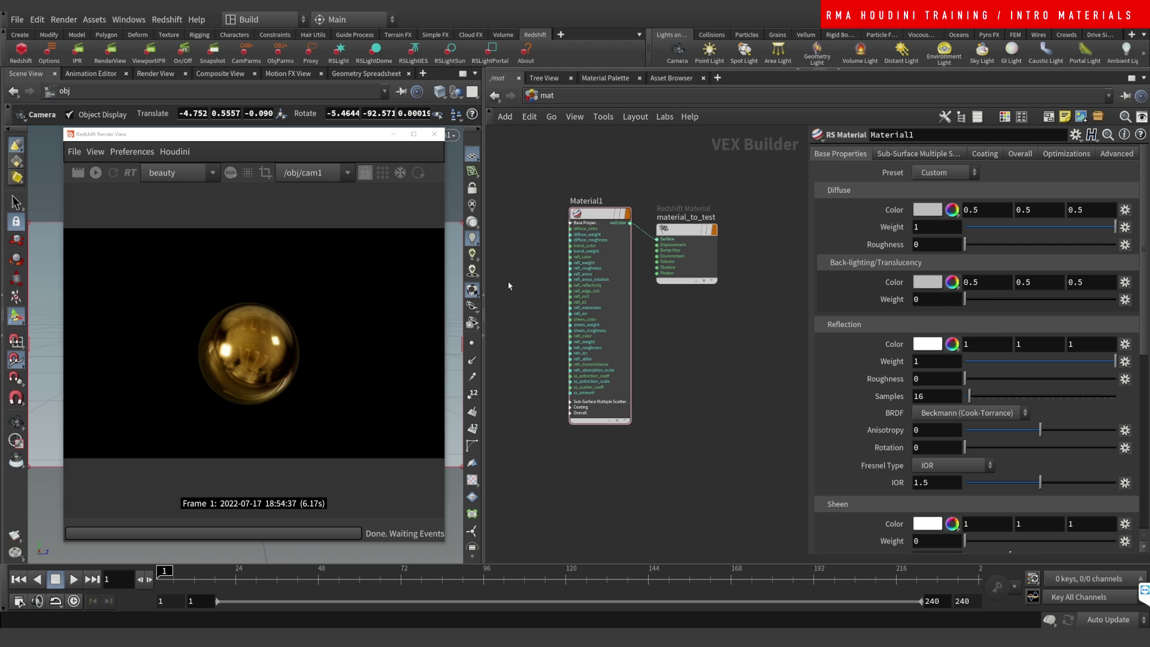
left_click(612, 245)
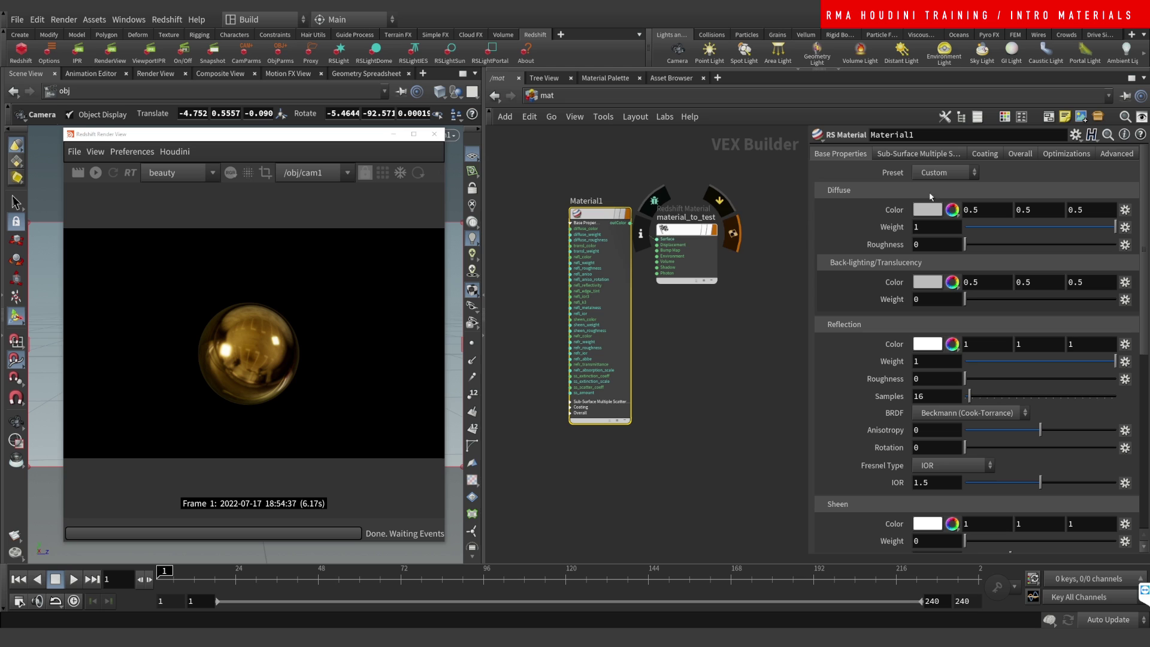
Assign /mat/material_to_test in the sphere's material1 node and start the live Redshift render from the material network.
left_click(545, 94)
left_click(575, 156)
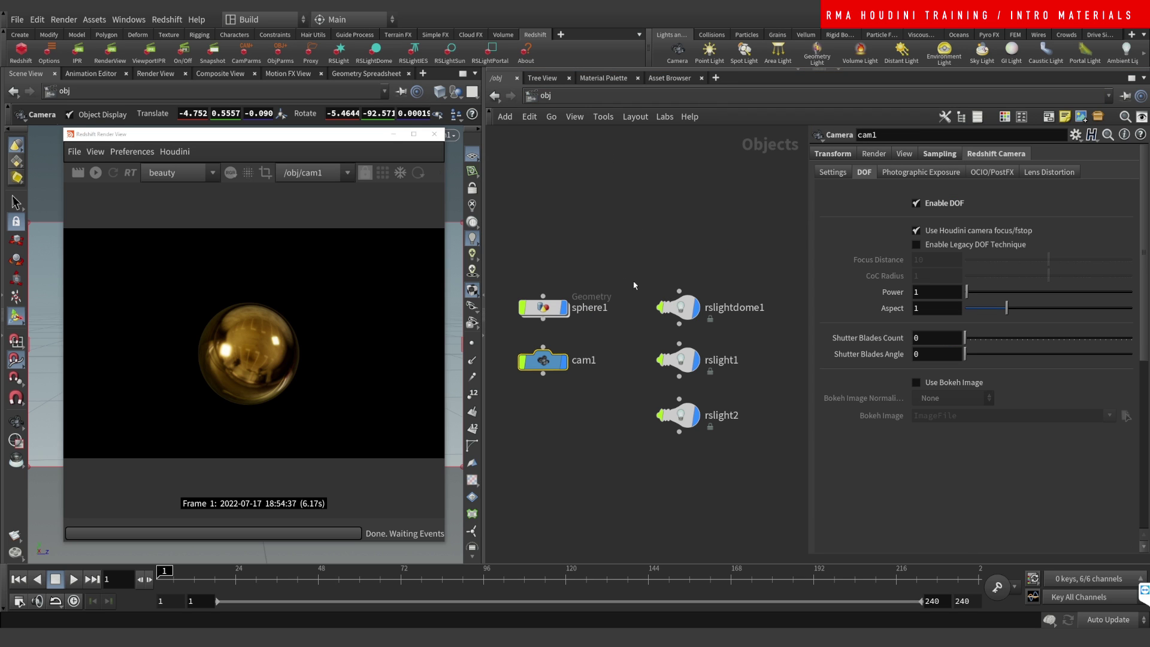
double_click(542, 307)
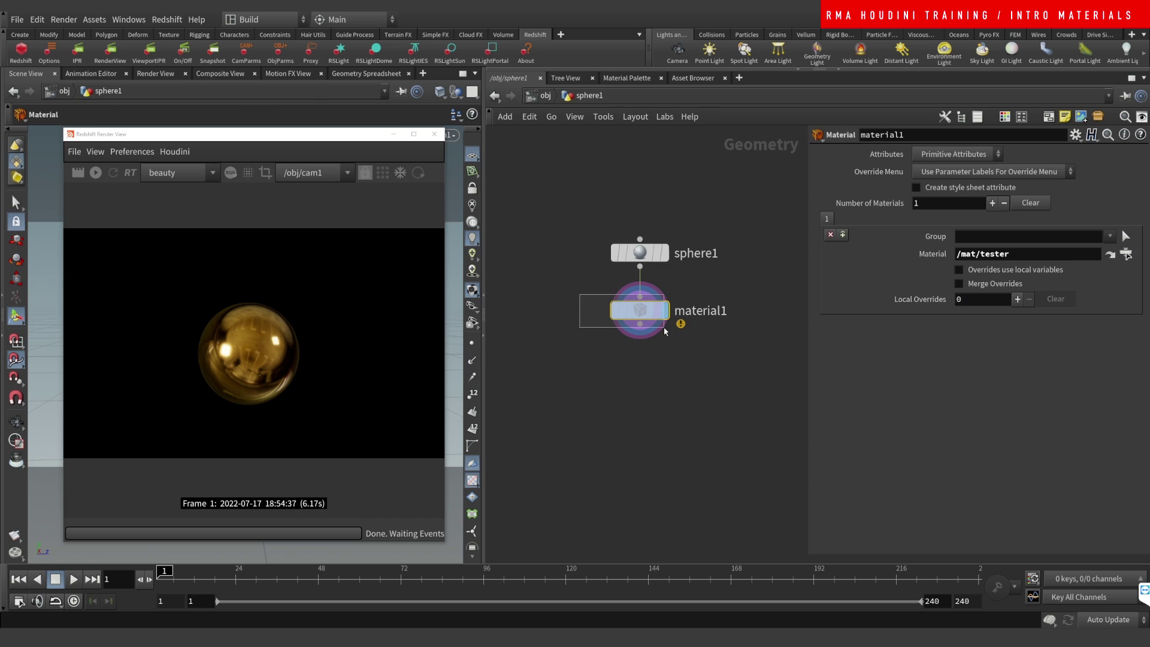
left_click(1127, 254)
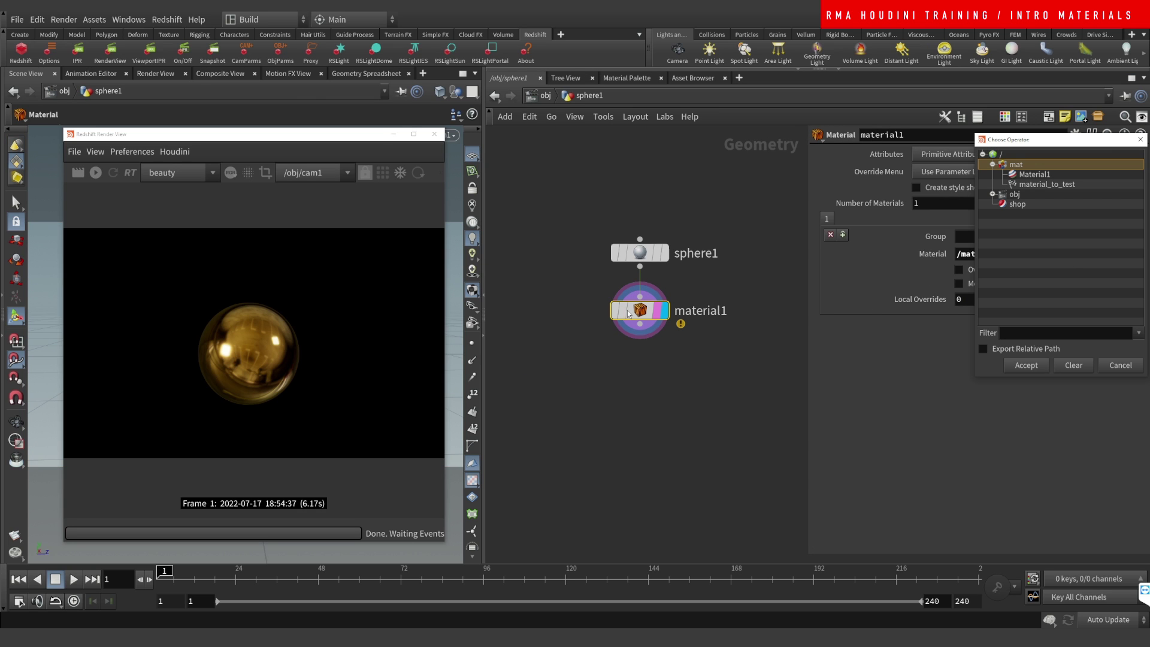
left_click(1042, 184)
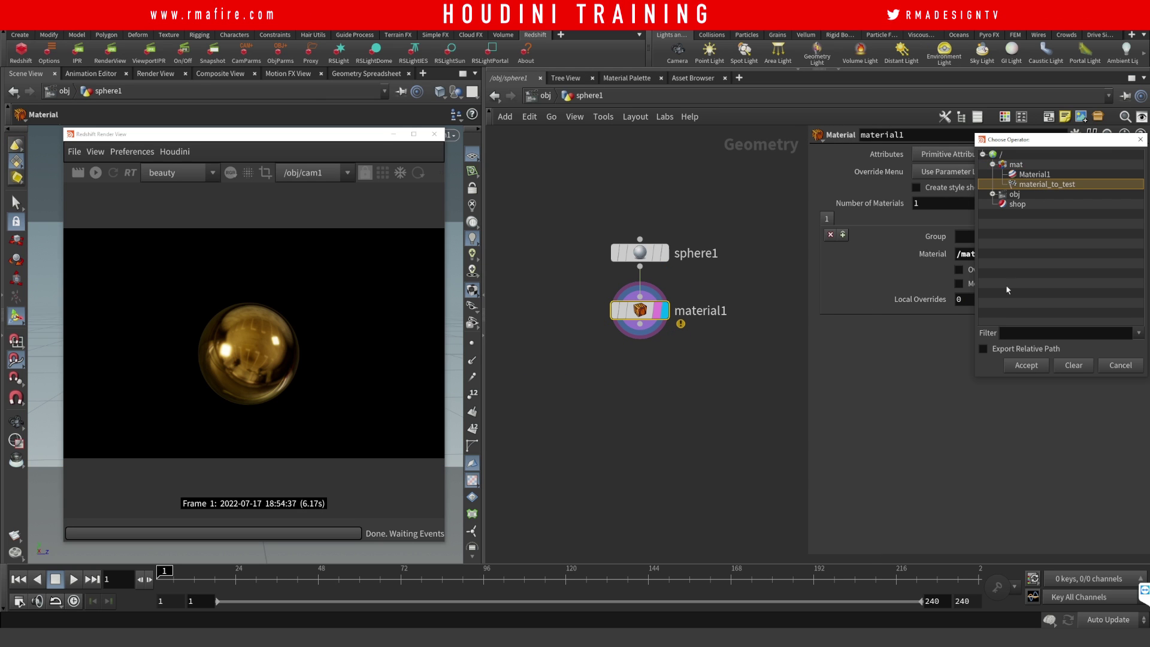
left_click(1024, 365)
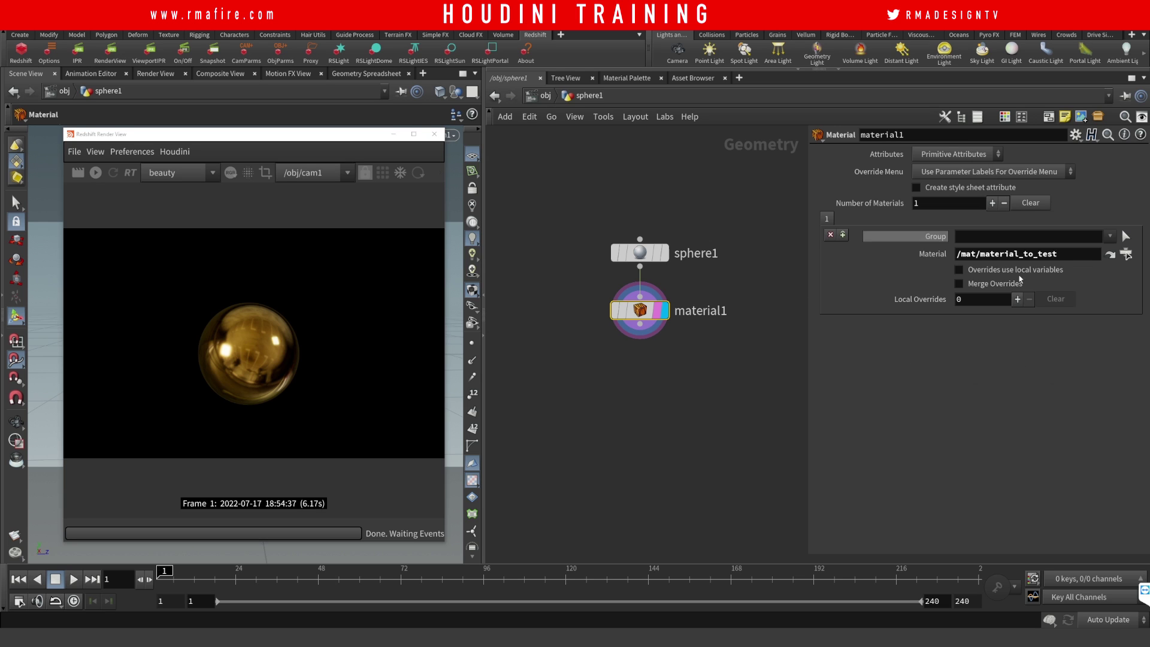
left_click(1109, 254)
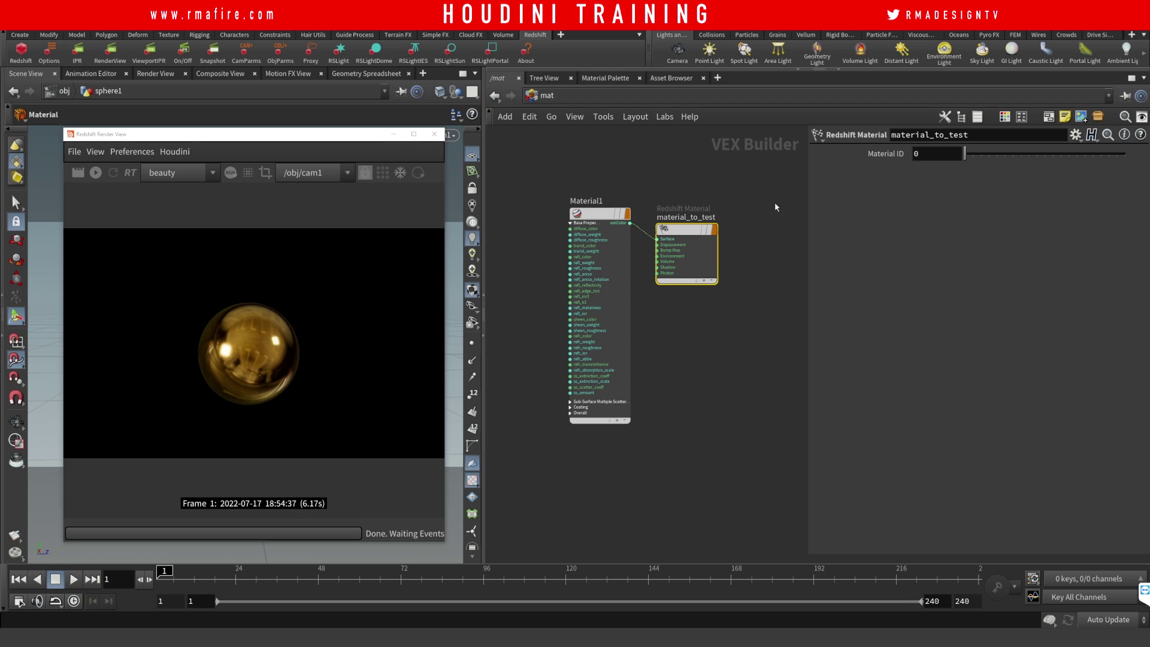
left_click(95, 173)
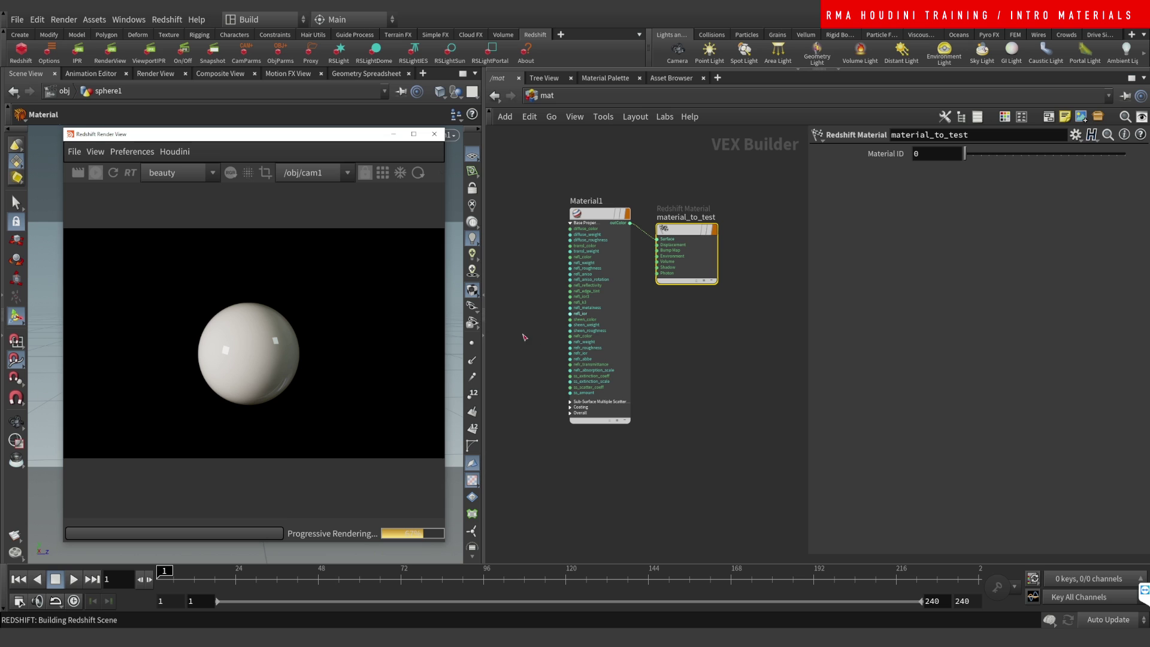
Try the Glass, Plastic, Aluminium and Copper presets on Material1 in turn, comparing each in the render.
left_click(658, 266)
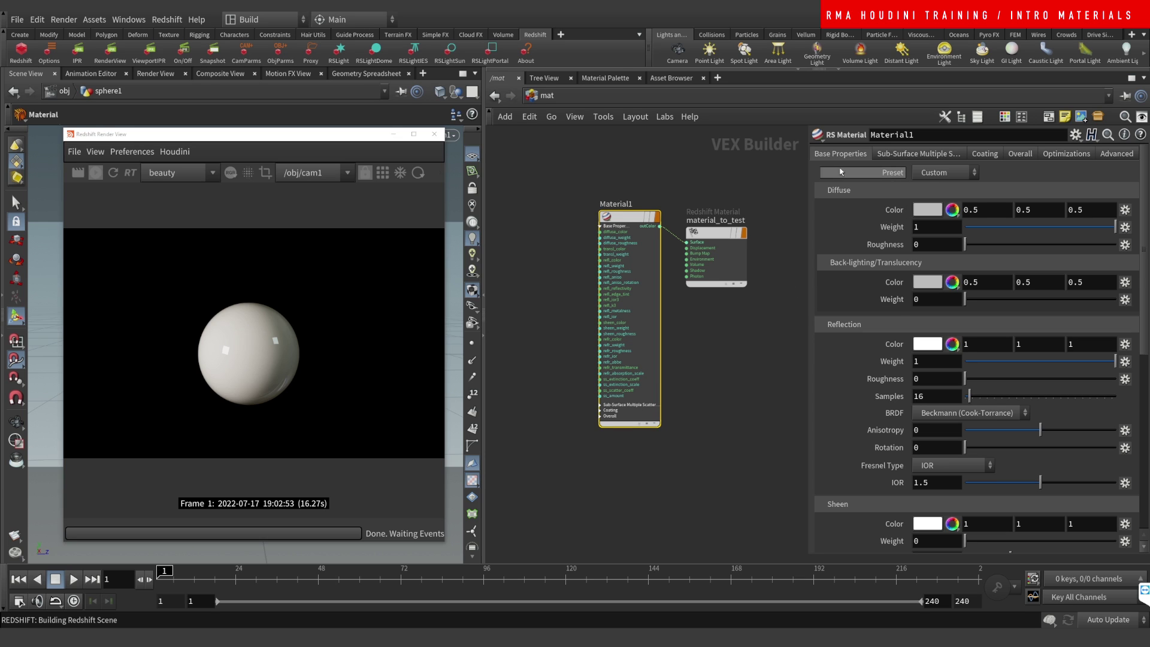
left_click(955, 173)
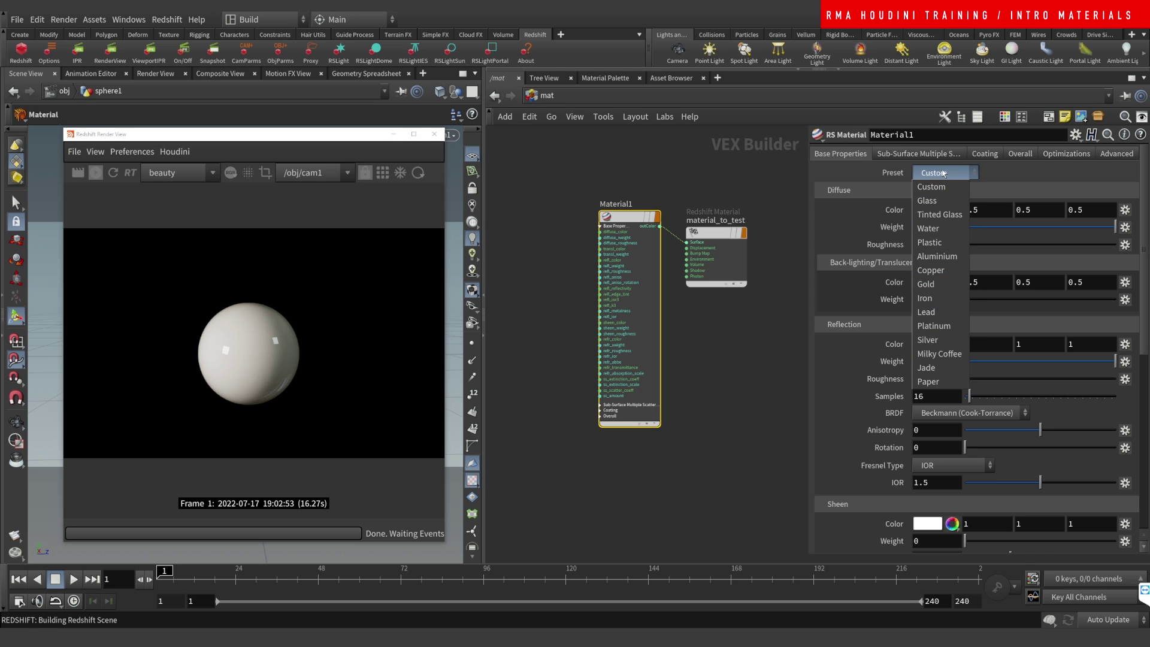
left_click(933, 186)
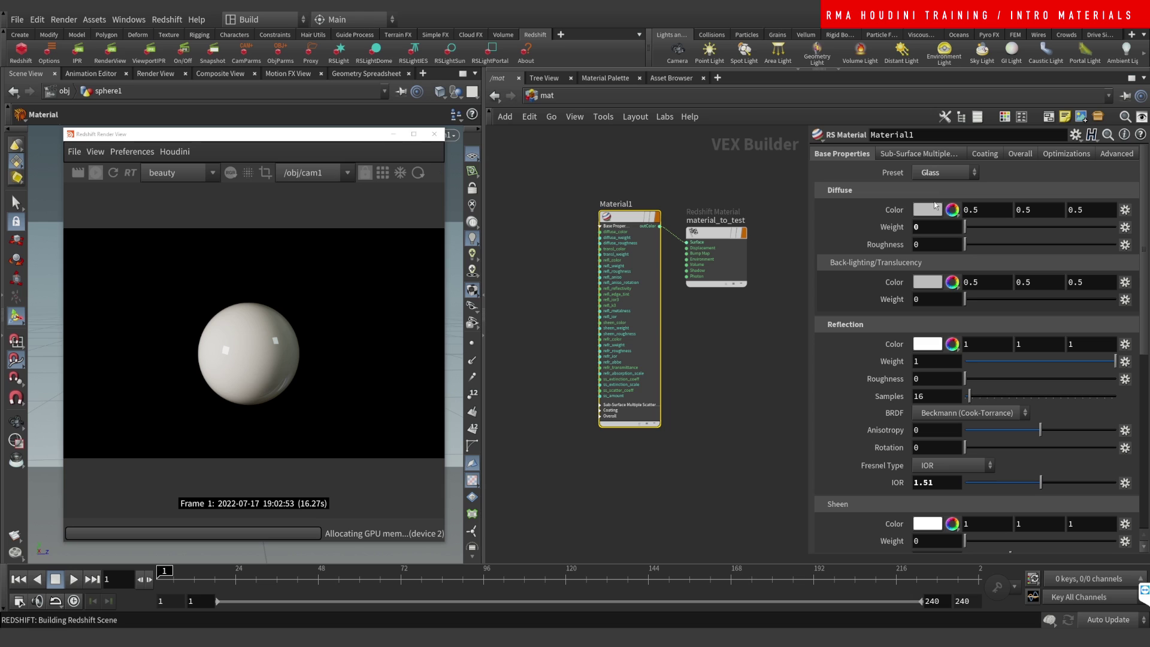
left_click(958, 172)
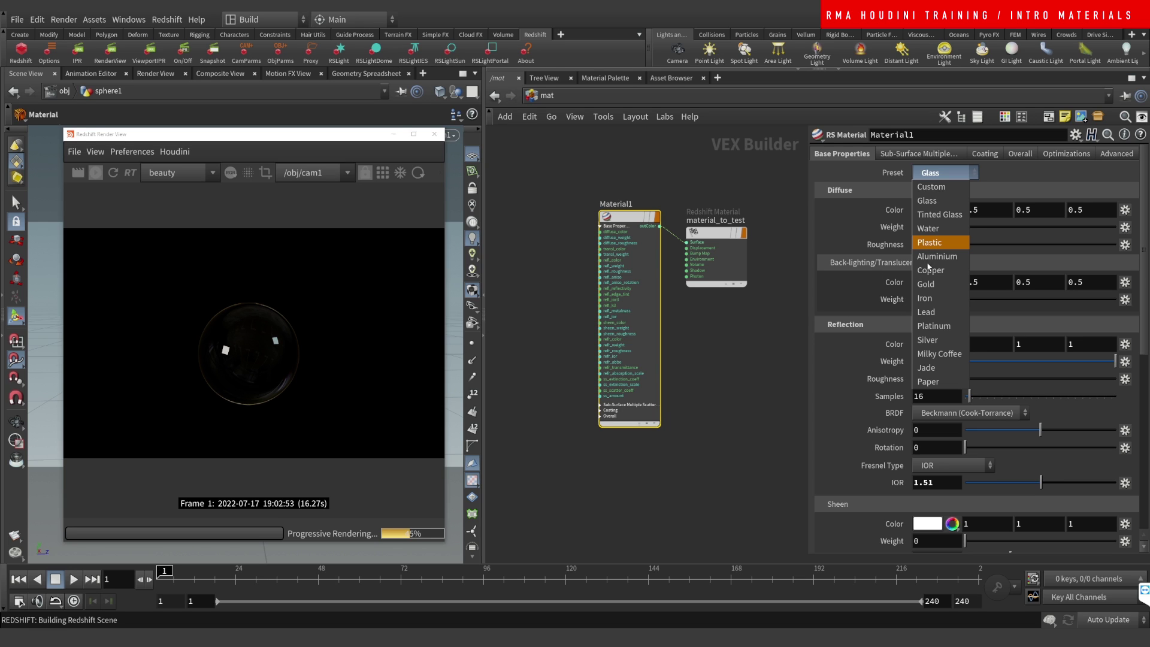
left_click(938, 242)
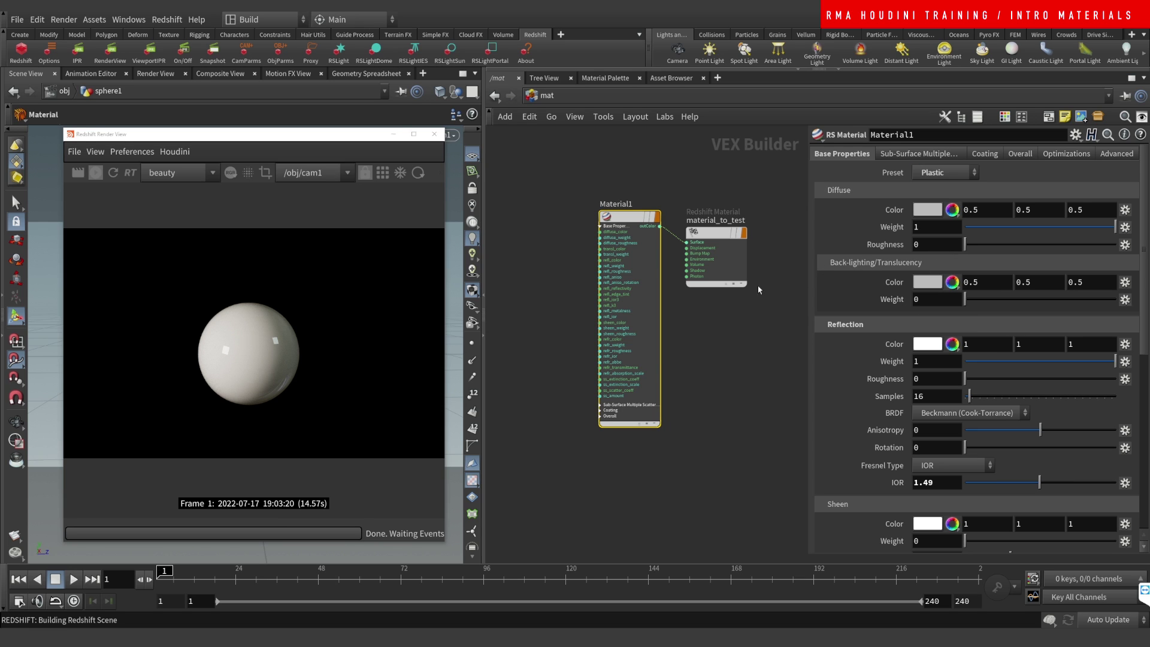
left_click(940, 173)
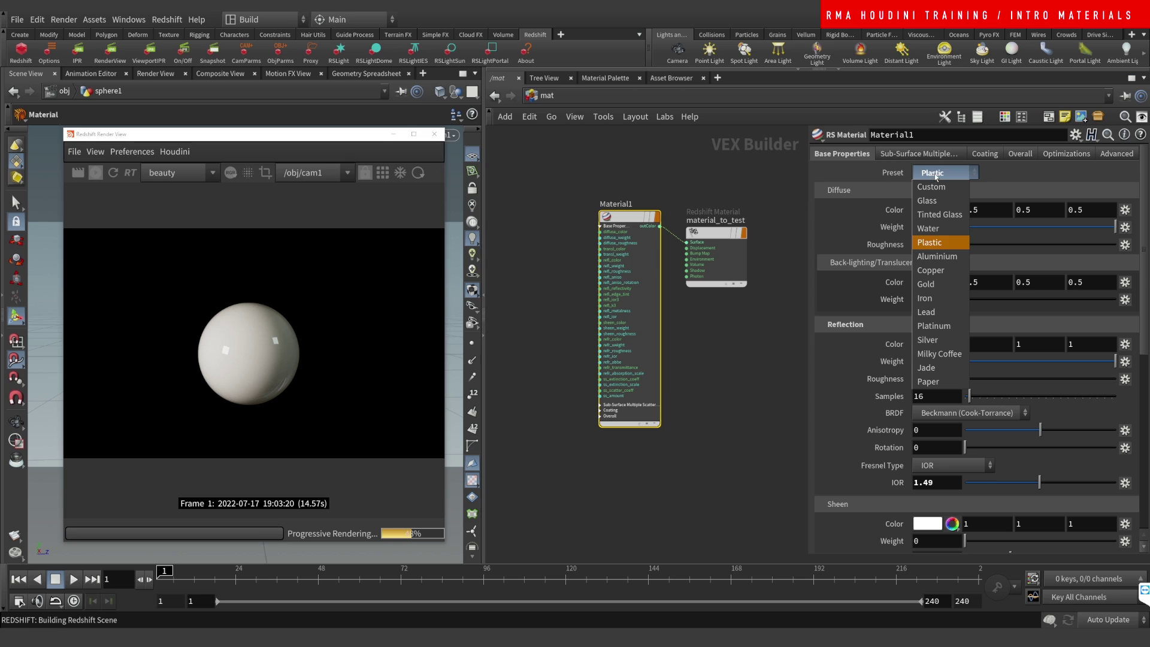
left_click(940, 257)
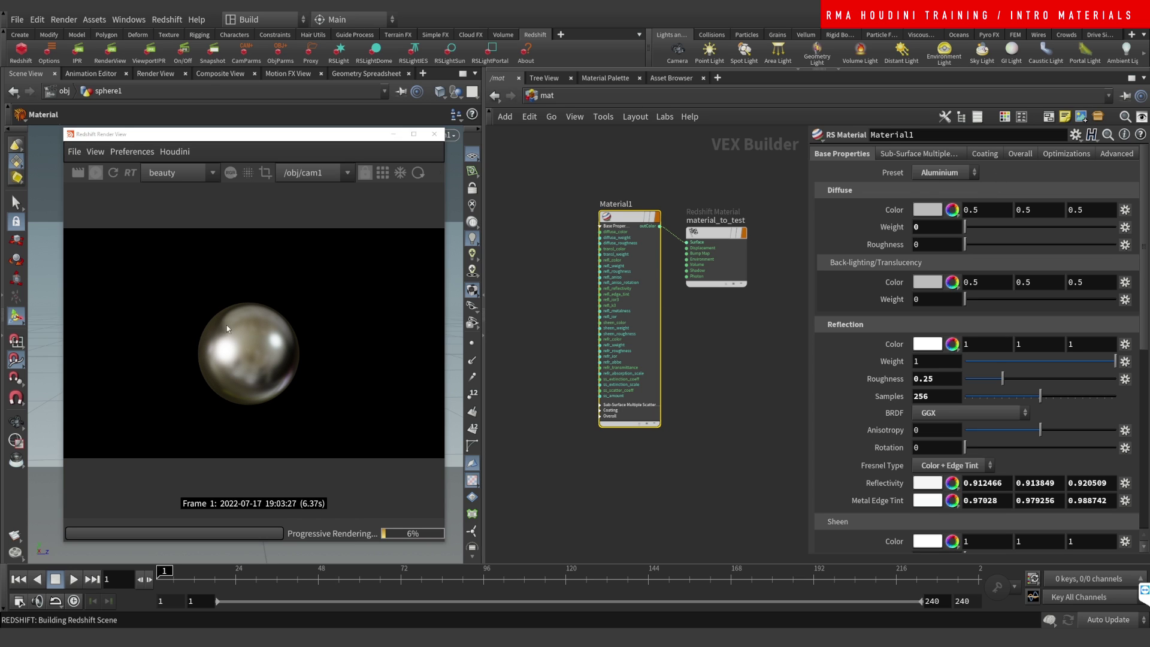
left_click(949, 175)
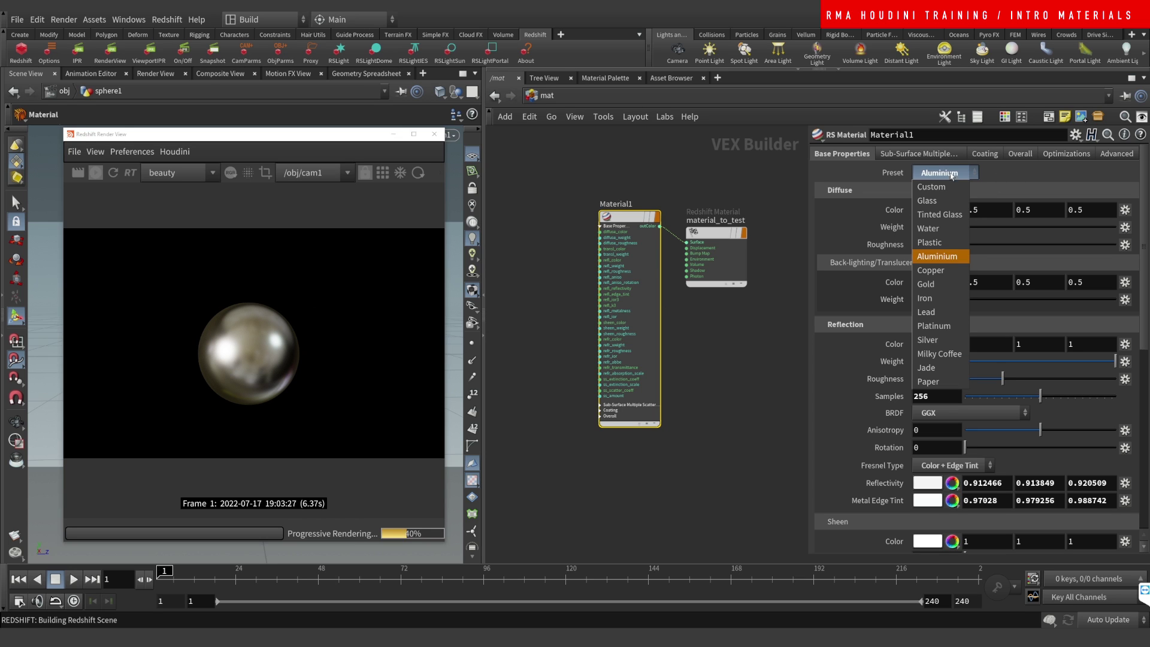
left_click(936, 274)
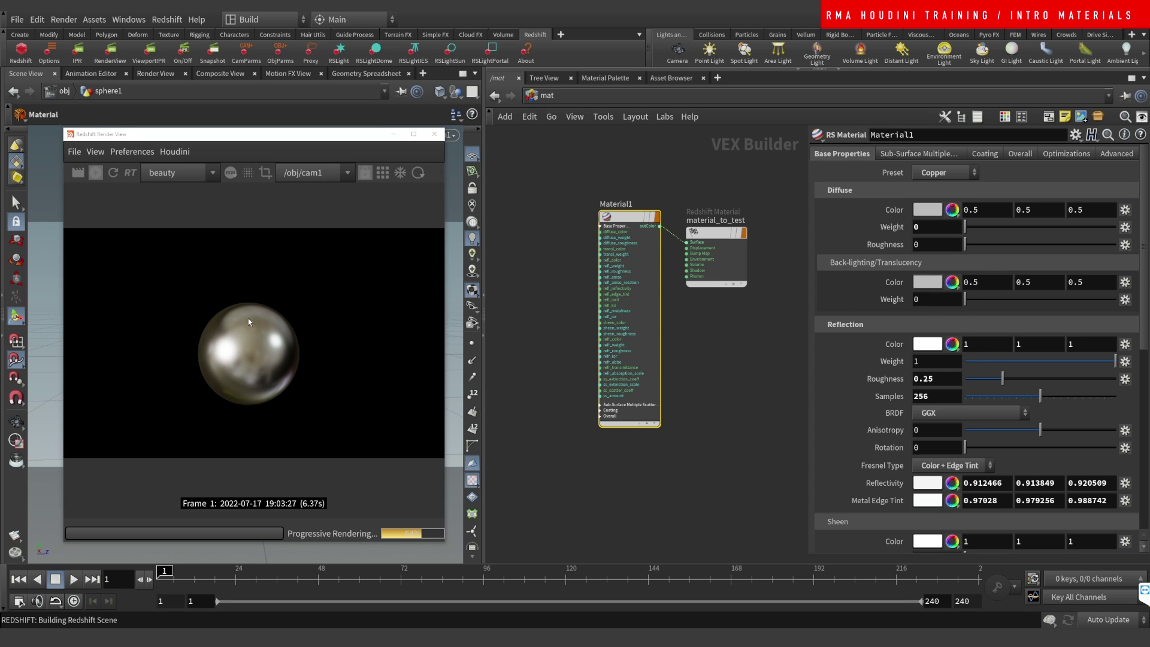
Set Material1's preset to Gold and look over its reflection and sheen parameters.
left_click(947, 172)
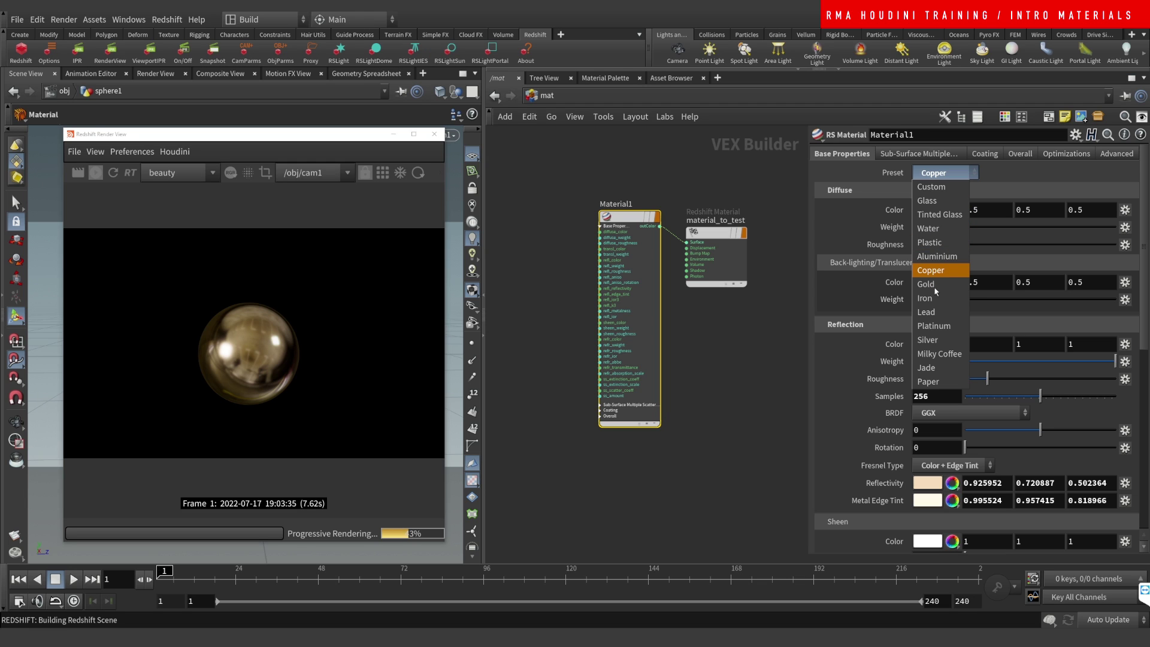
left_click(936, 291)
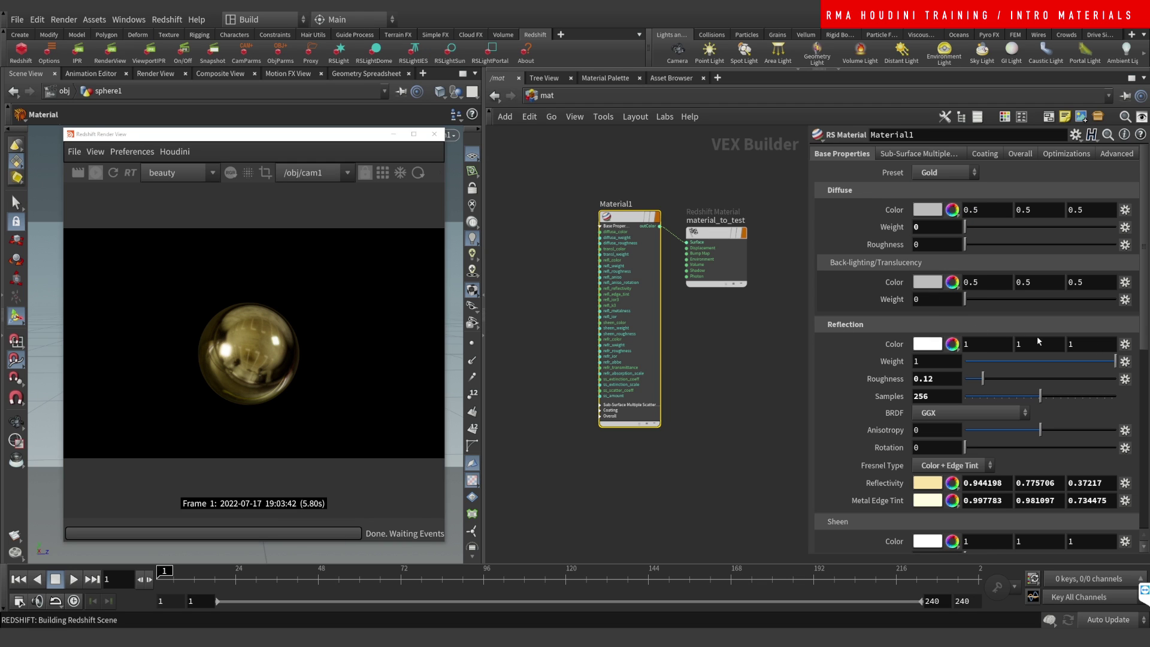
scroll(1146, 318, "down", 5)
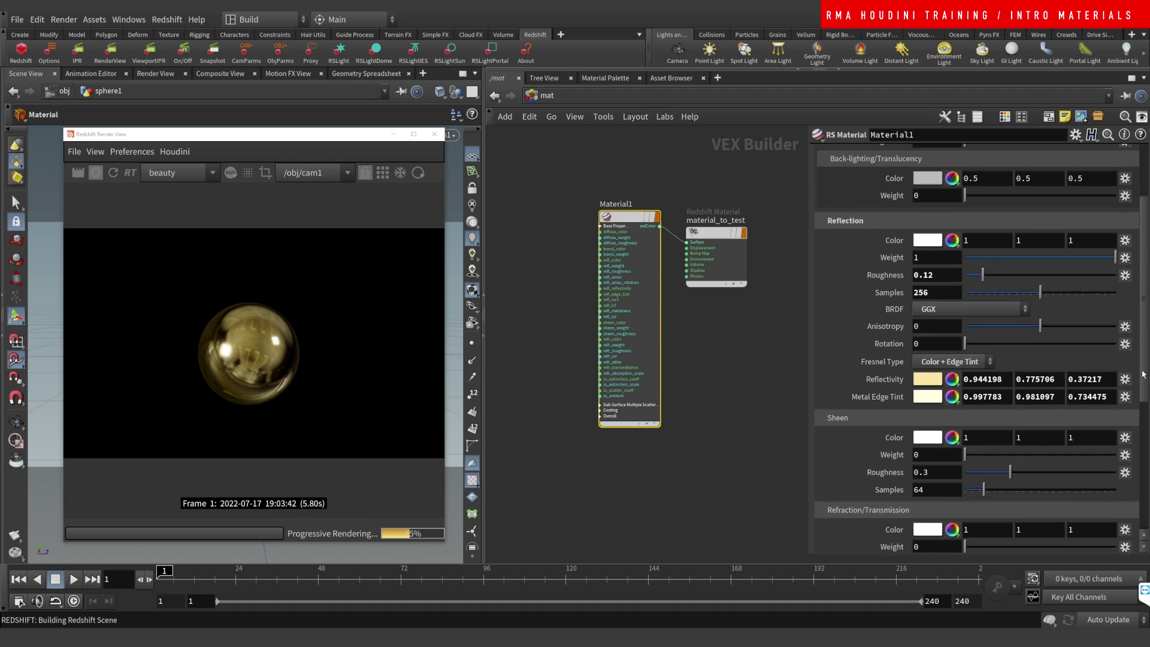
Try raising Material1's Diffuse Weight above zero and return it to 0.
scroll(1147, 311, "up", 5)
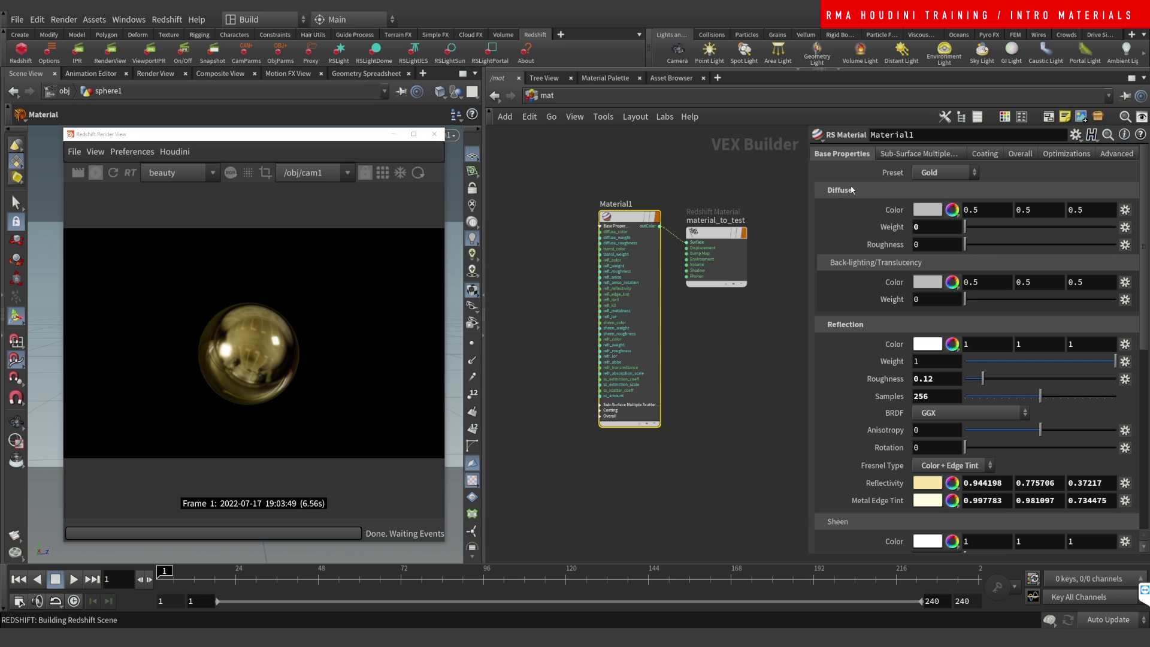
left_click_drag(965, 228, 981, 227)
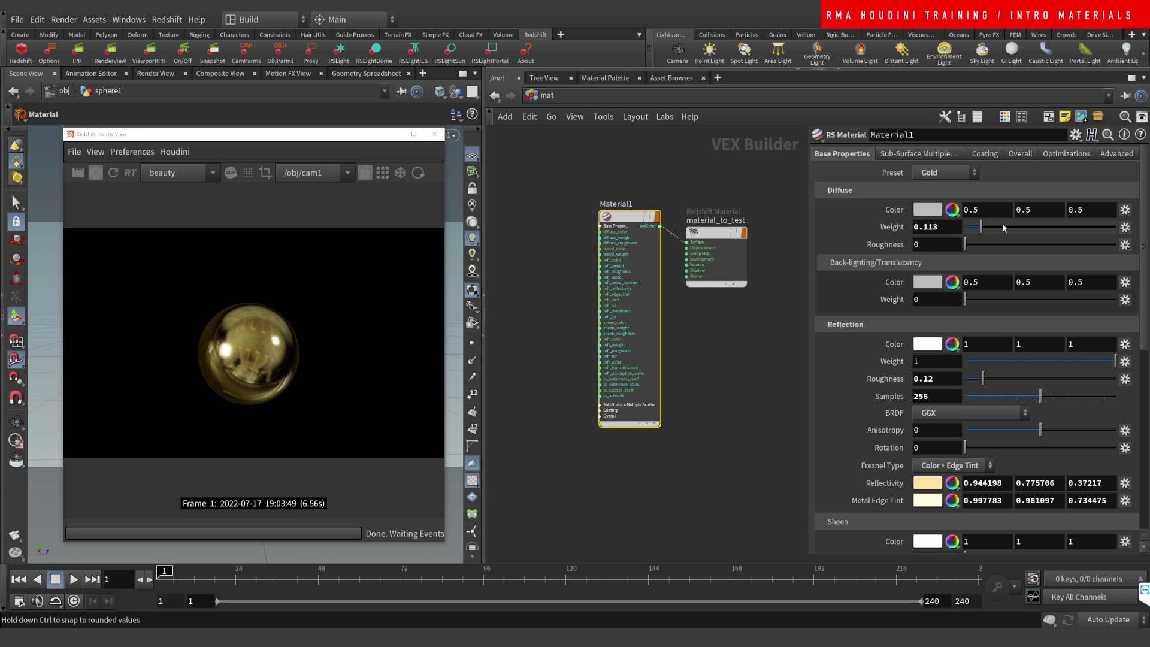
left_click_drag(1102, 229, 891, 233)
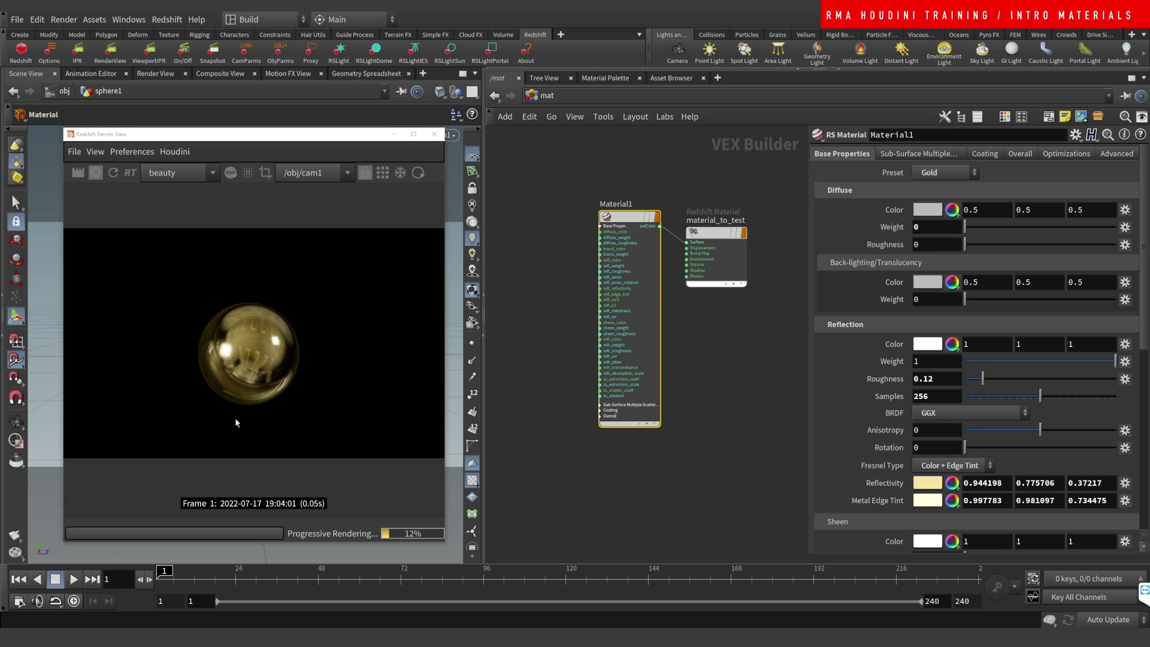
Test Material1's Reflection Weight at 0 and at an intermediate value of 0.687, ending at 1.
scroll(1144, 333, "down", 3)
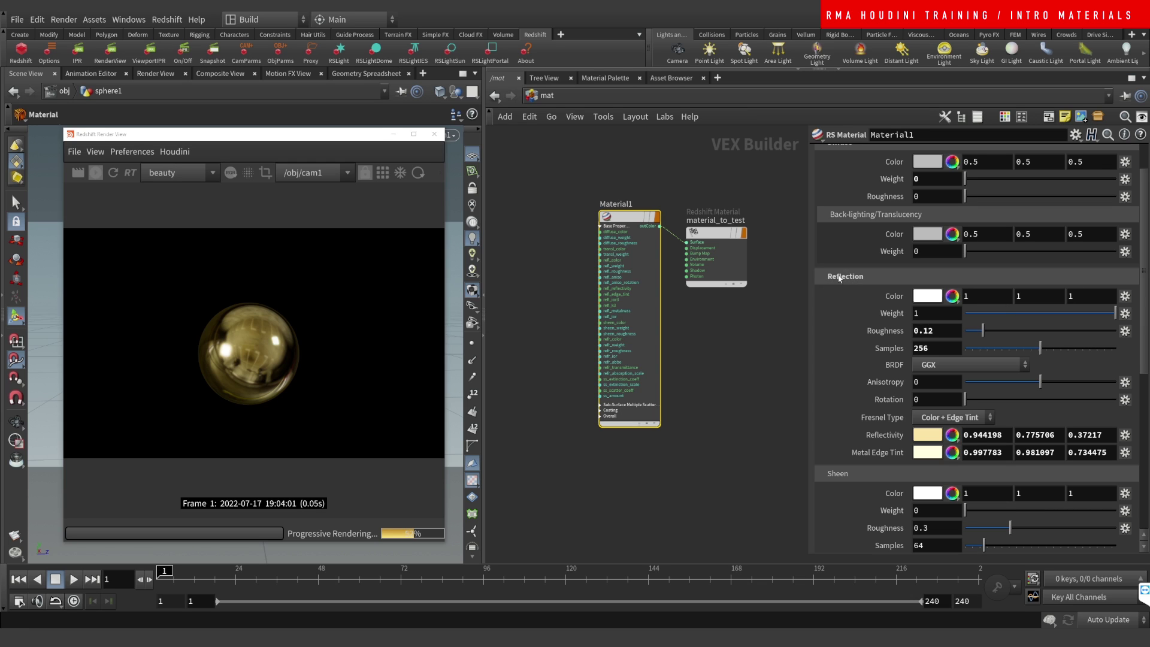
left_click_drag(982, 317, 954, 313)
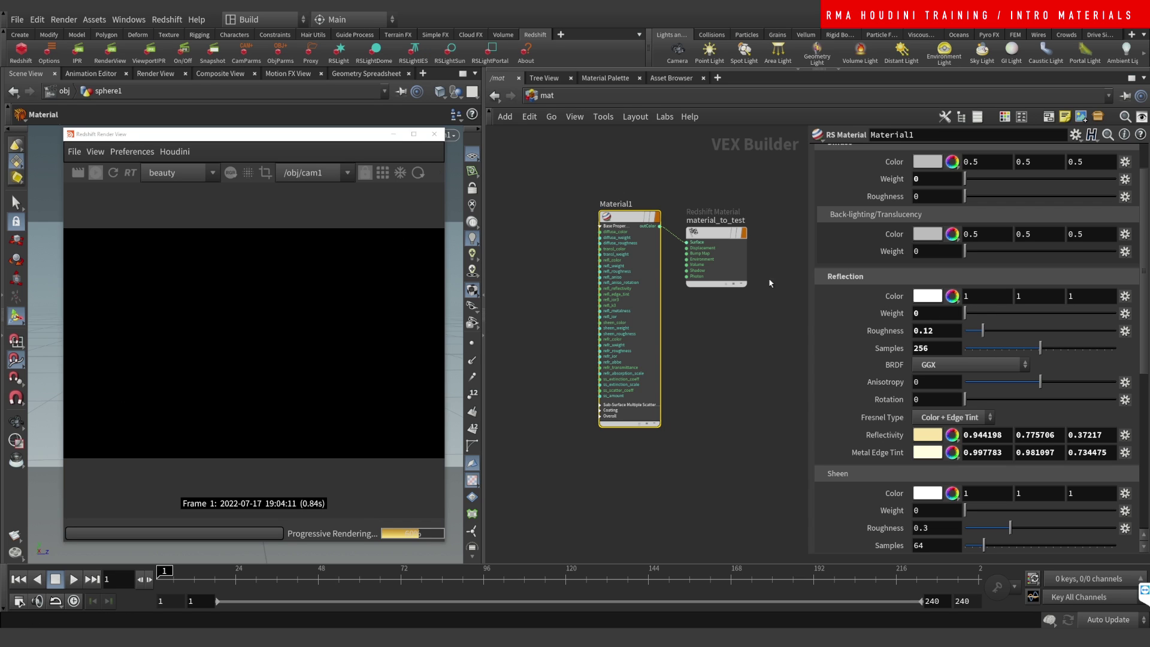
left_click(1009, 314)
left_click_drag(1008, 313, 1069, 314)
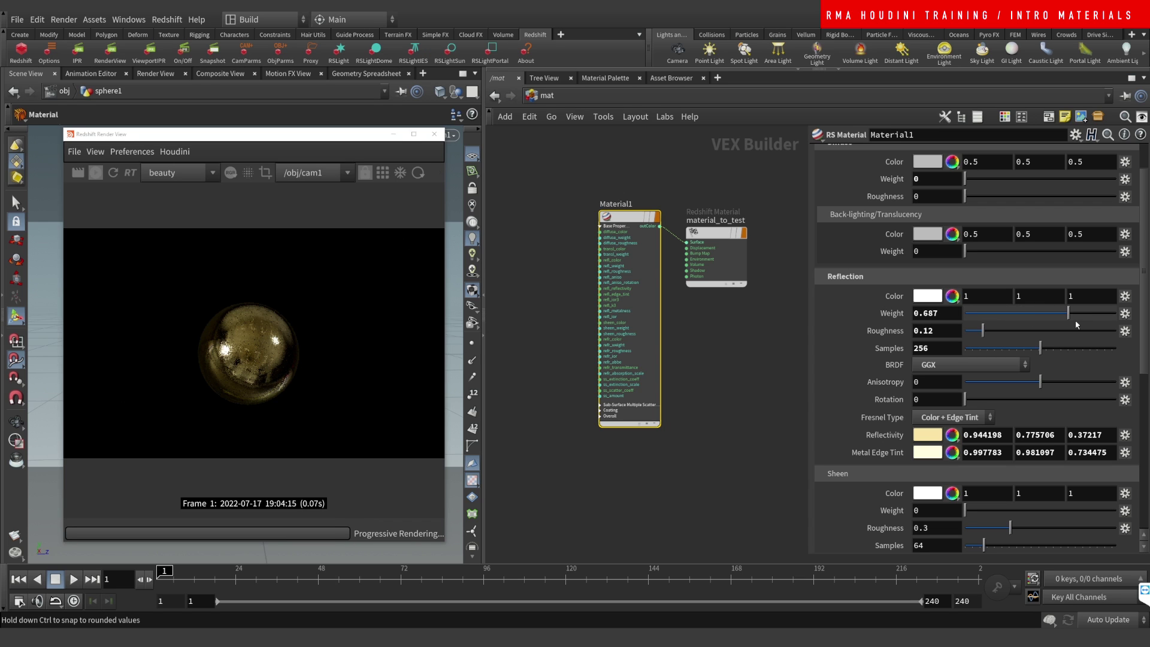
left_click(1116, 315)
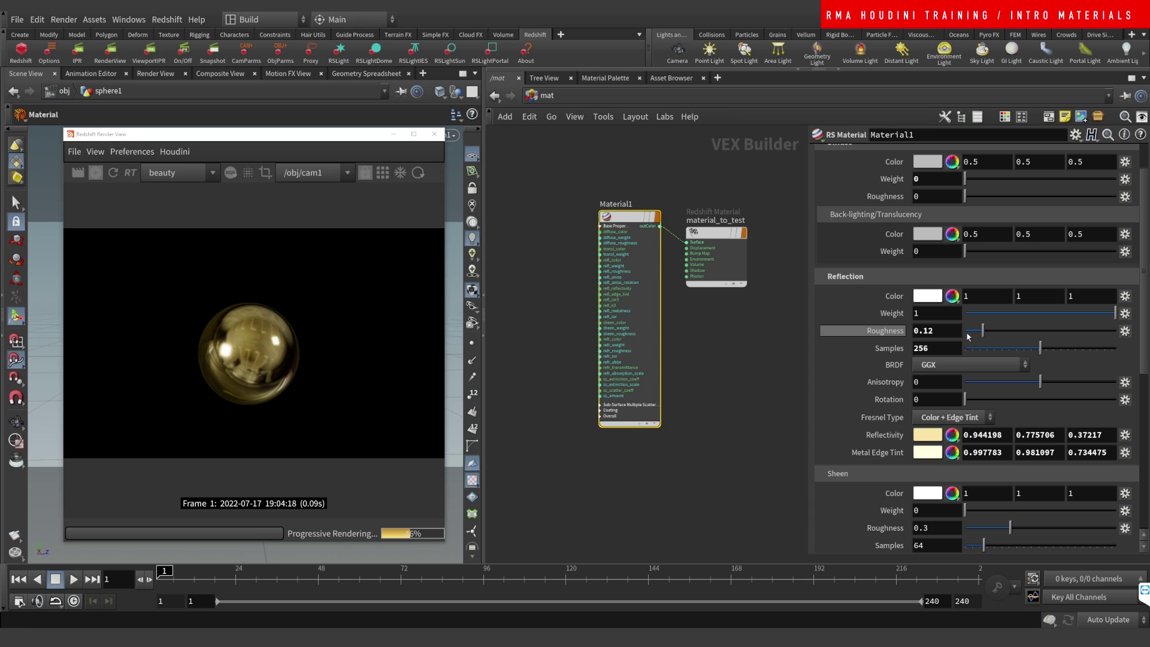
Set Material1's Reflection Roughness to 0 and inspect the sphere's sharper reflections in the render.
left_click_drag(975, 334, 957, 331)
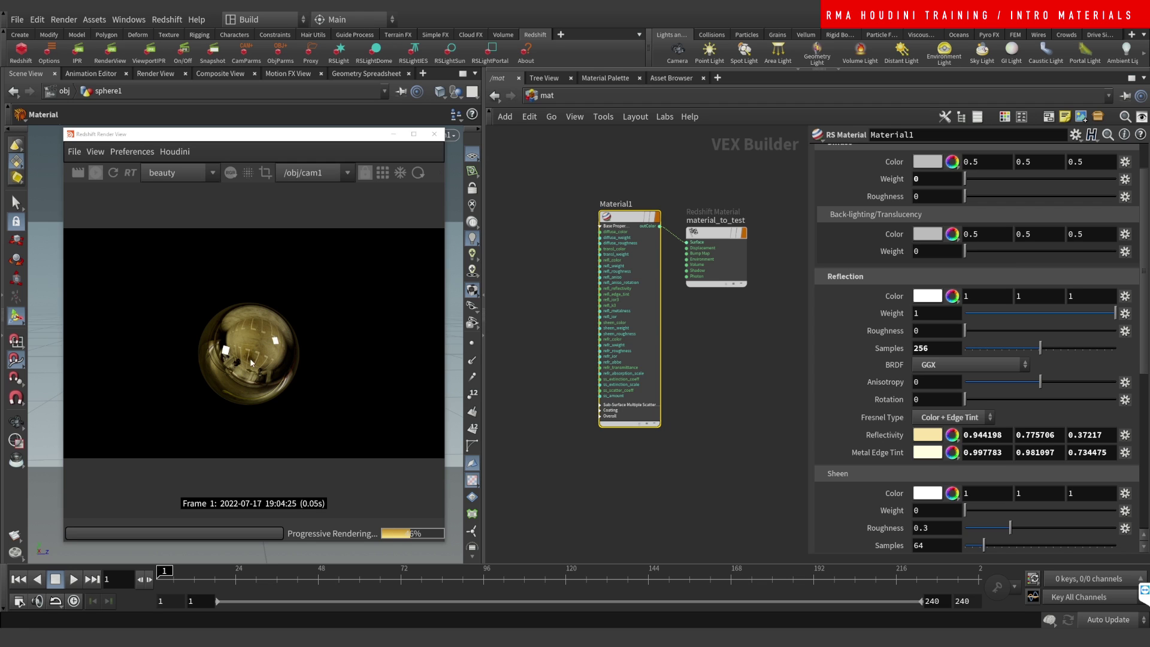
middle_click_drag(252, 363, 288, 347)
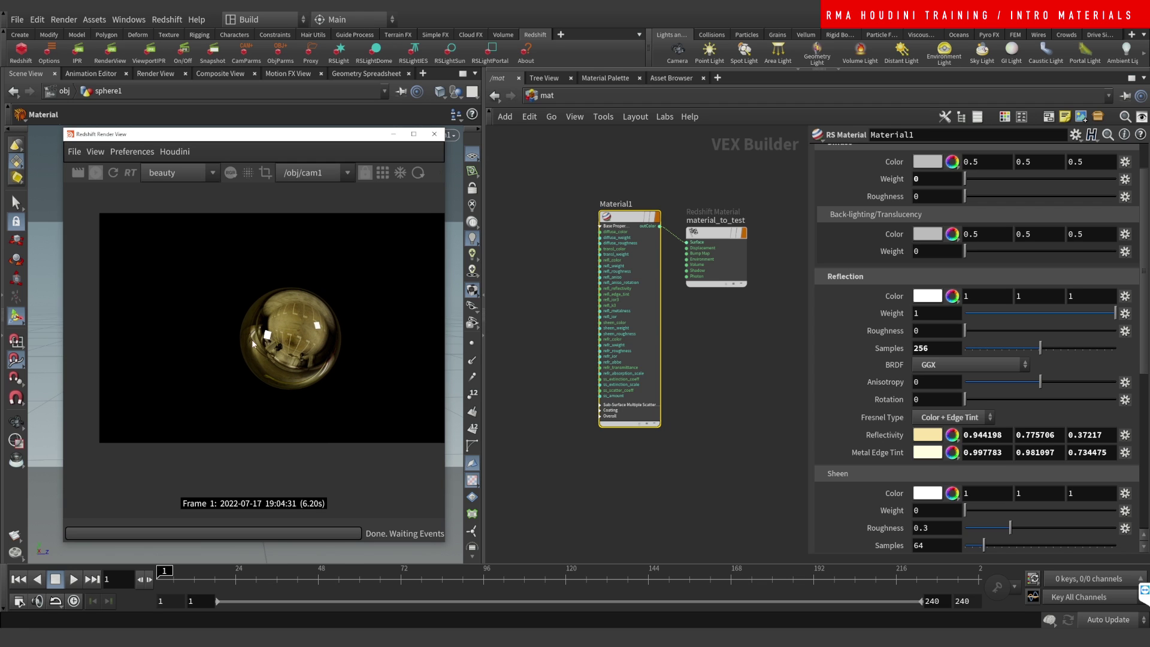
Test Material1's Reflection Roughness at 0.597, 0.242 and 0.093 in a closer render view of the sphere, ending at 0.125.
middle_click_drag(246, 336, 237, 344)
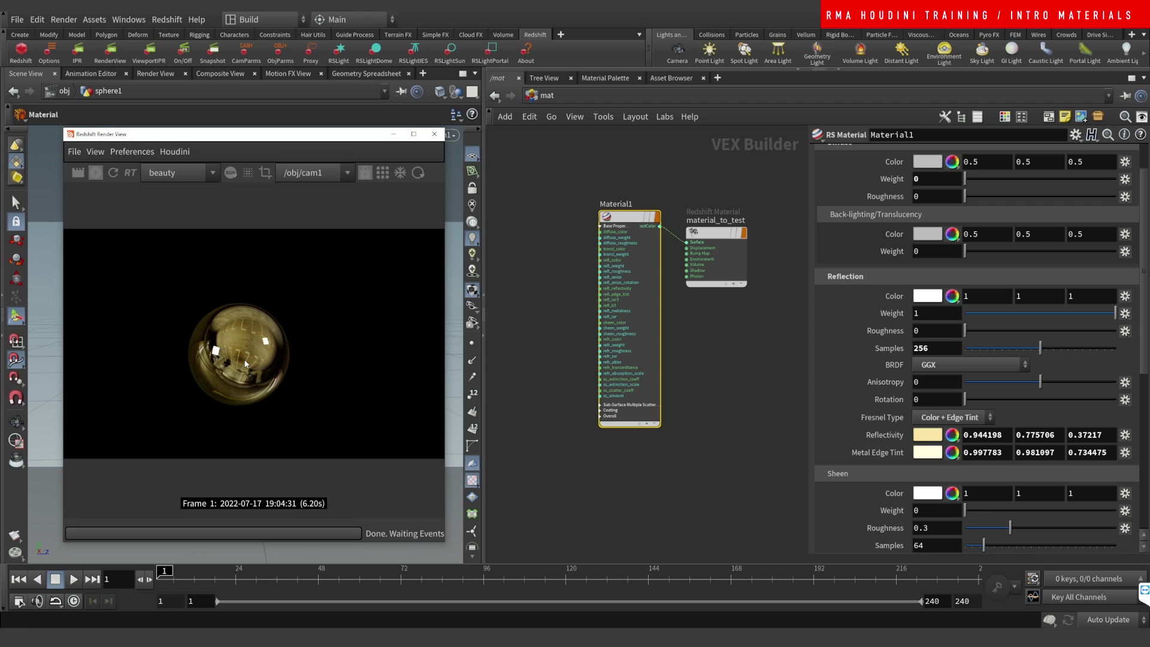
scroll(245, 363, "up", 1)
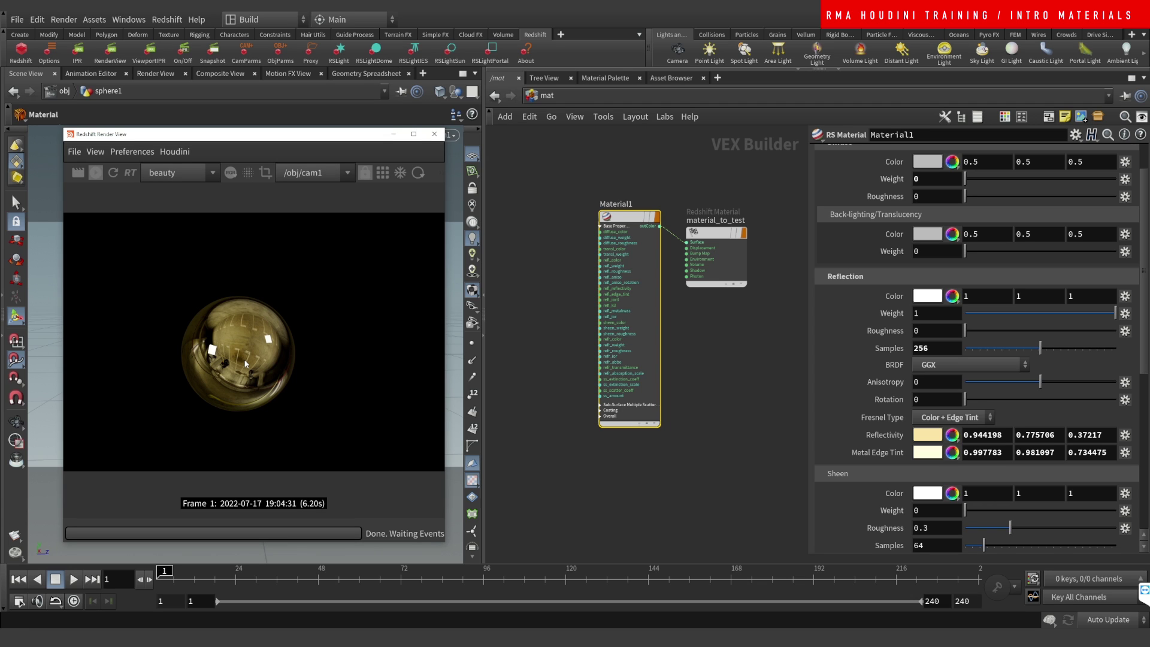
left_click(917, 330)
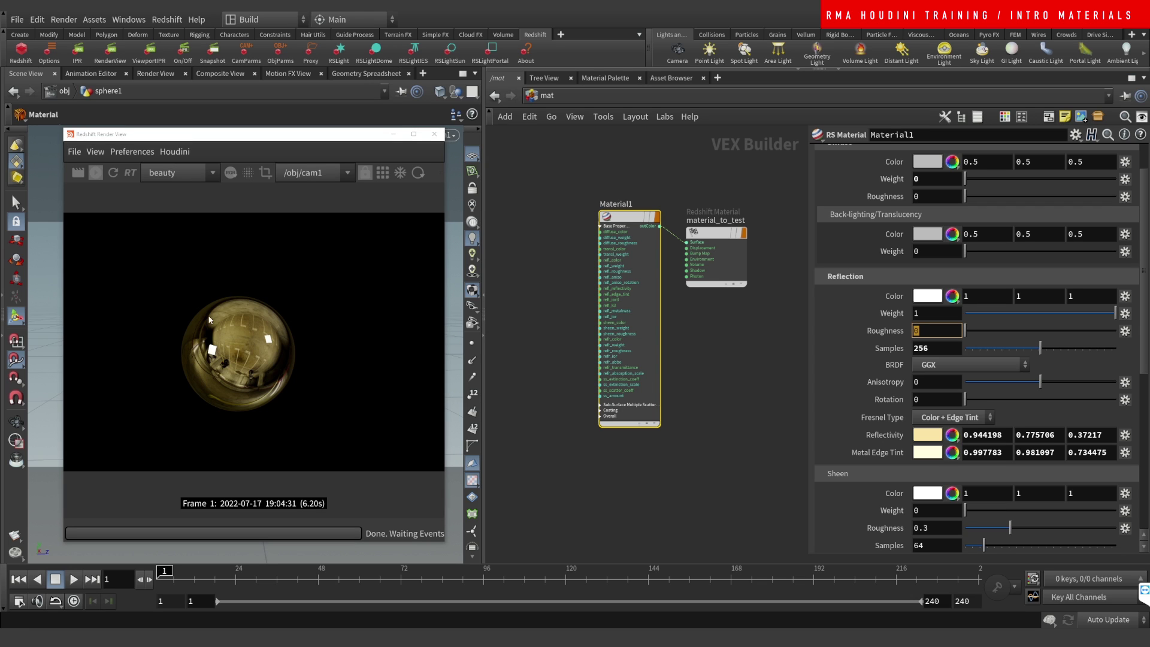
left_click(1032, 331)
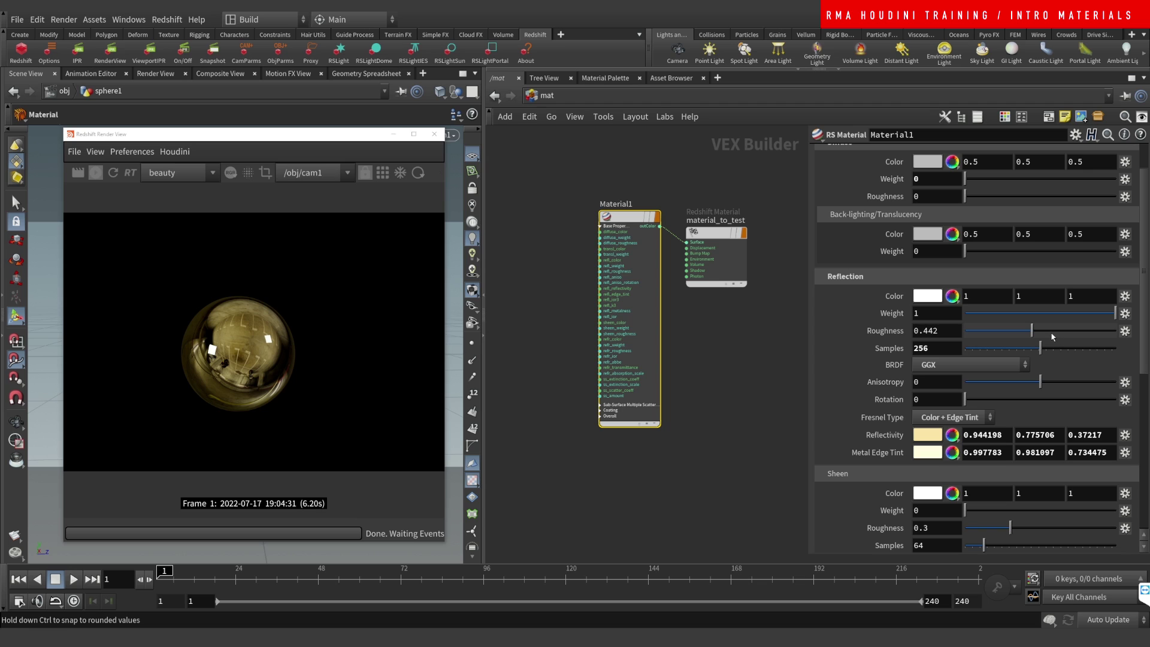
left_click(1055, 331)
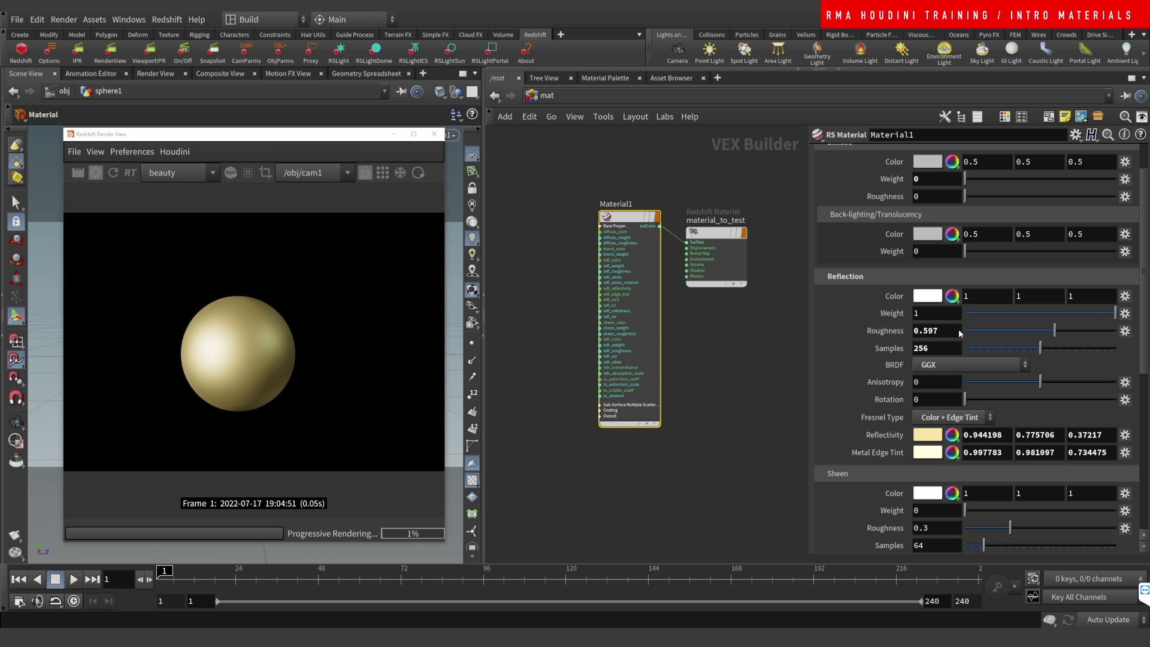
left_click_drag(1037, 330, 1002, 334)
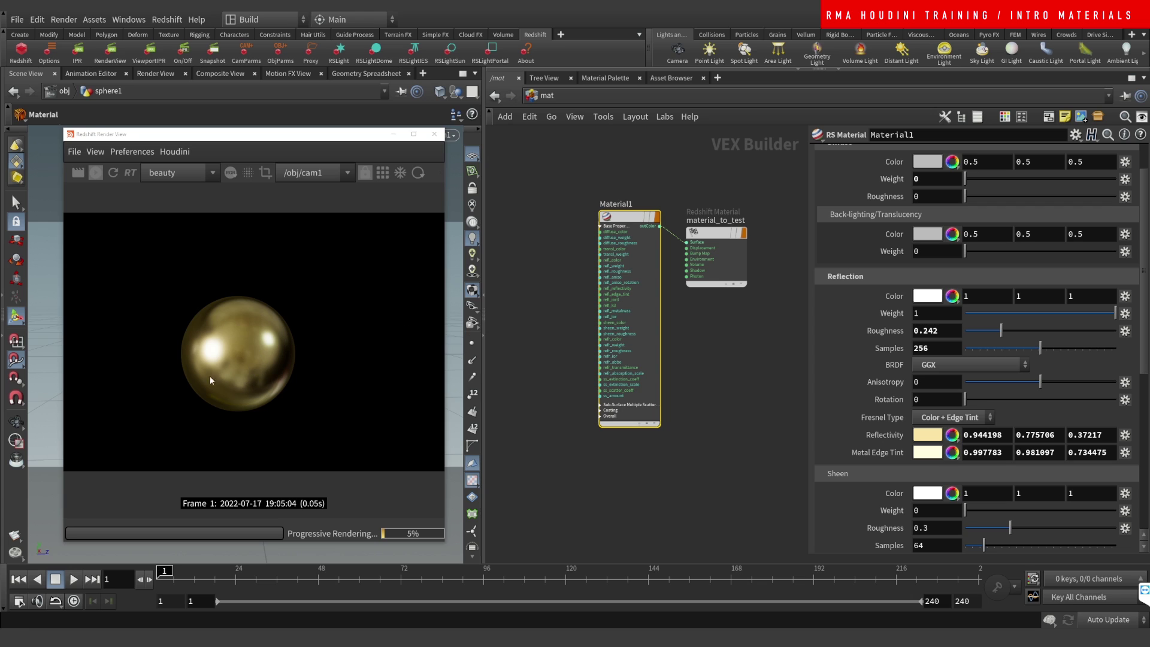
left_click(979, 331)
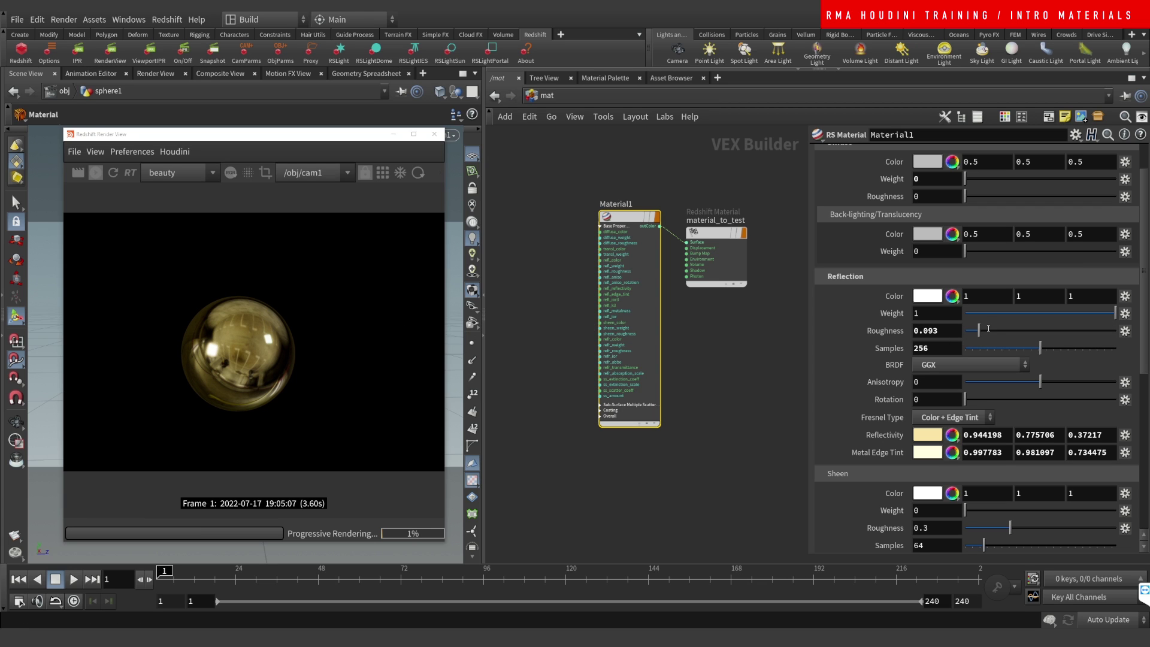
left_click_drag(982, 330, 989, 334)
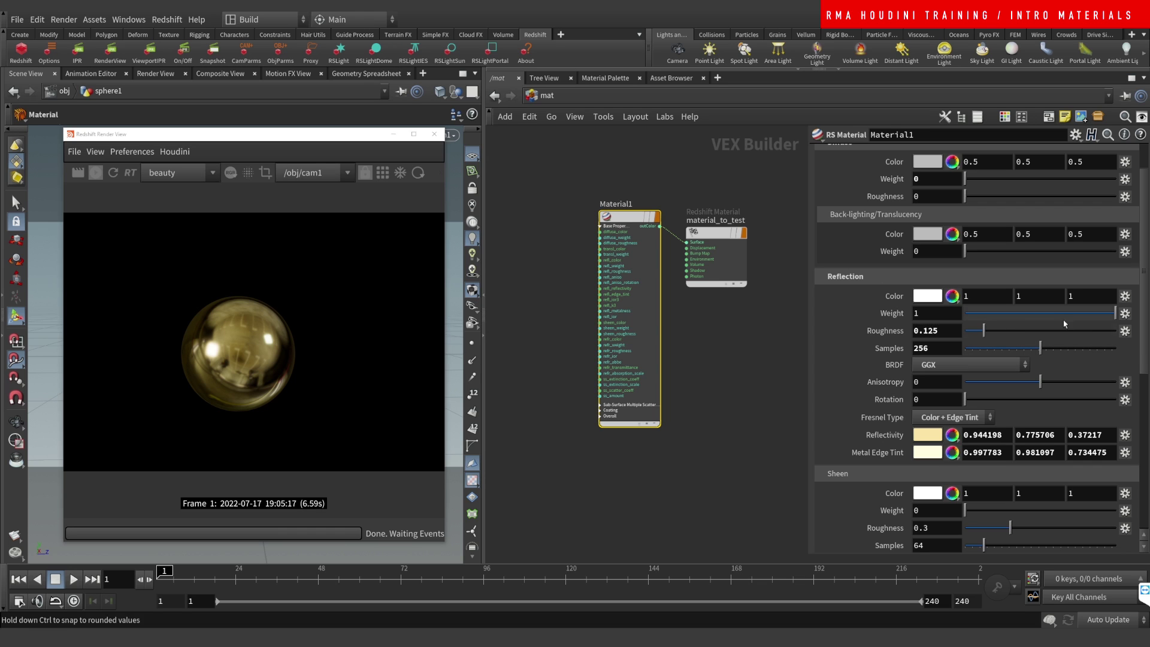
Set Material1's preset to Plastic and its Diffuse Color to the yellow-orange swatch (1, 0.5, 0).
left_click_drag(1143, 355, 1146, 300)
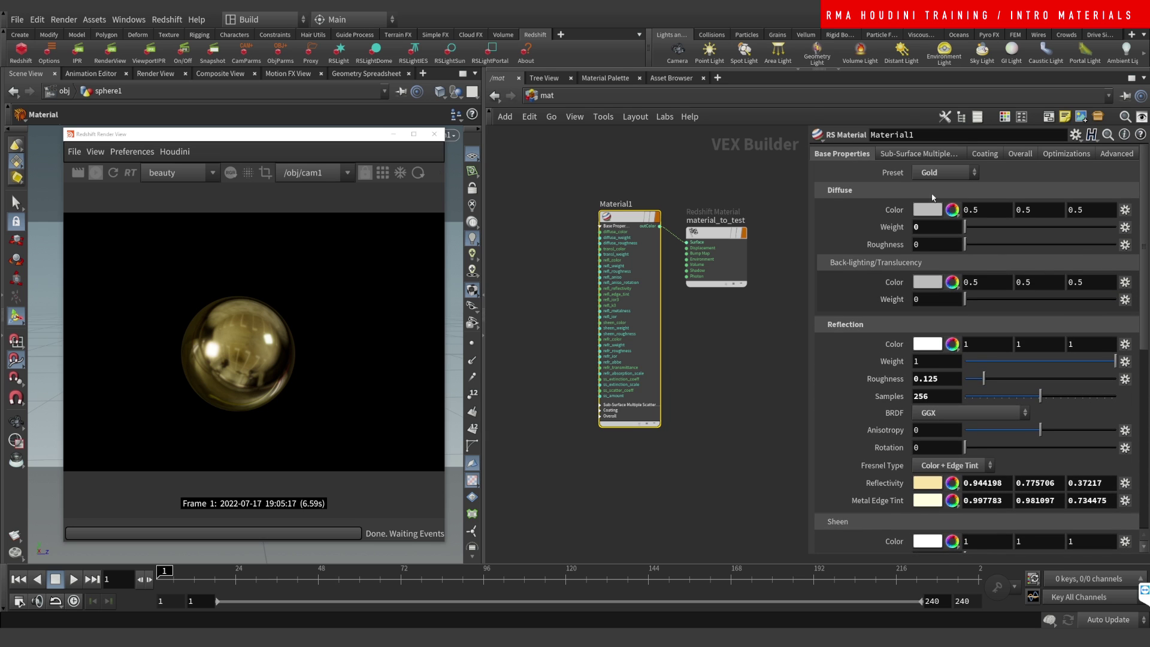
left_click(944, 175)
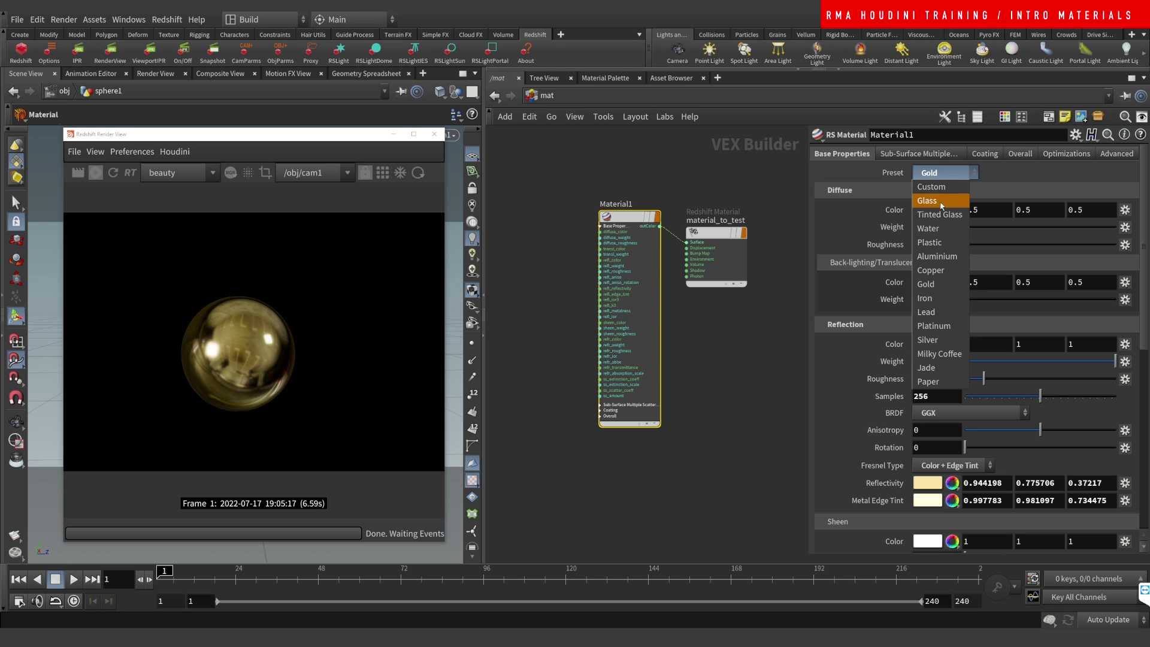
left_click(932, 242)
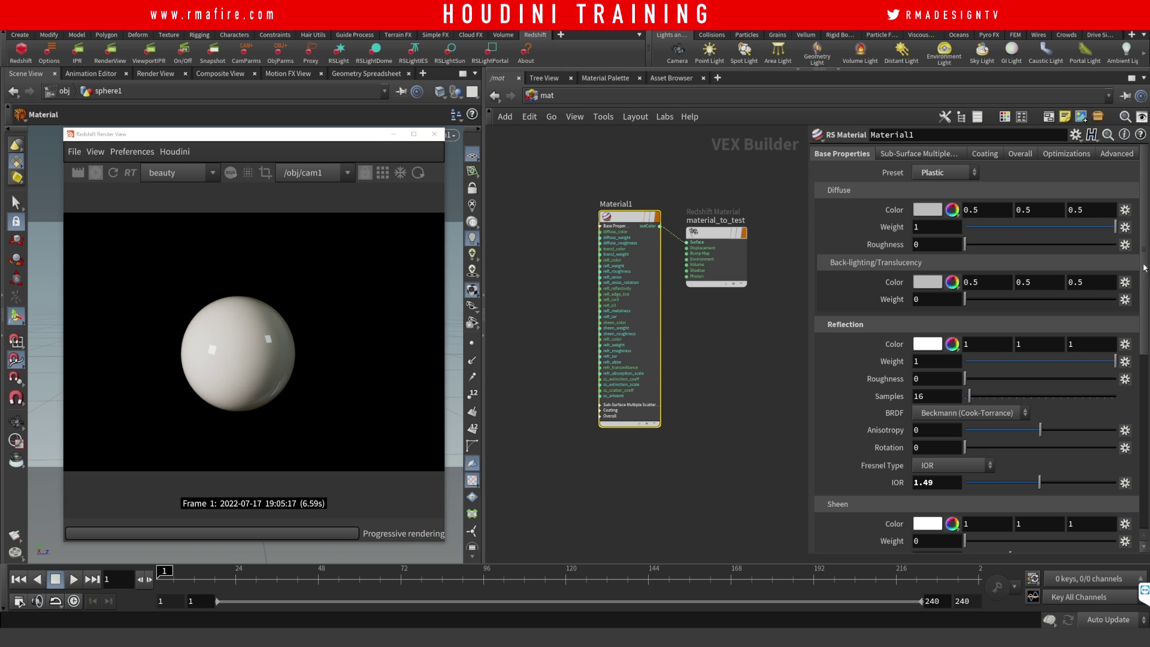
left_click(926, 208)
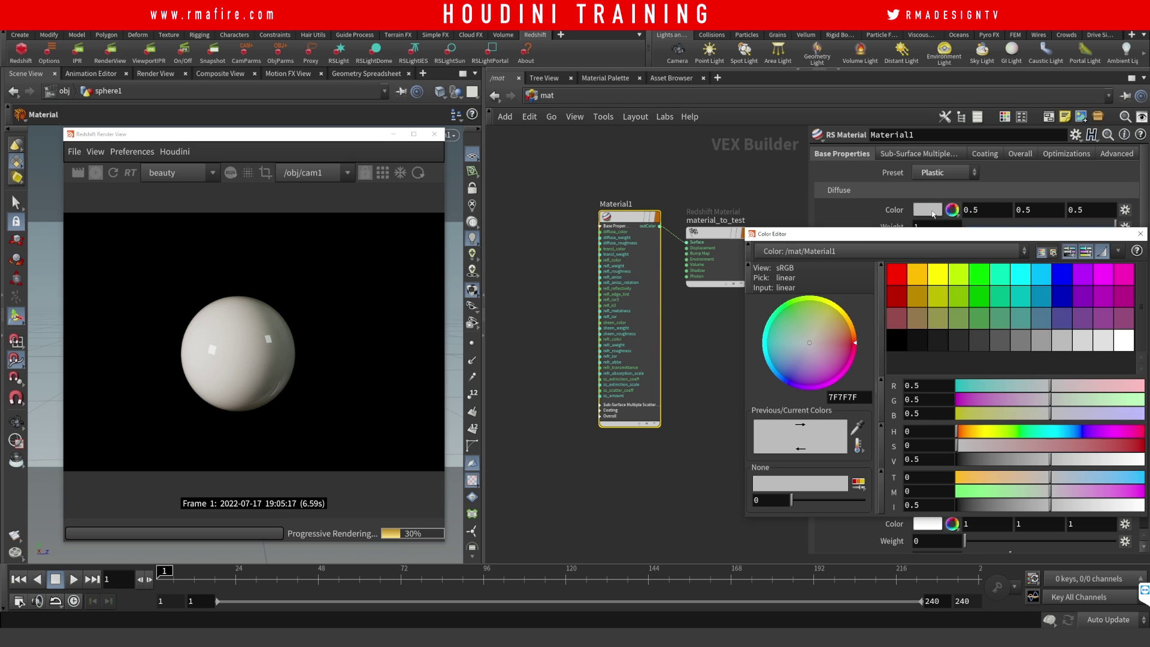
left_click(916, 274)
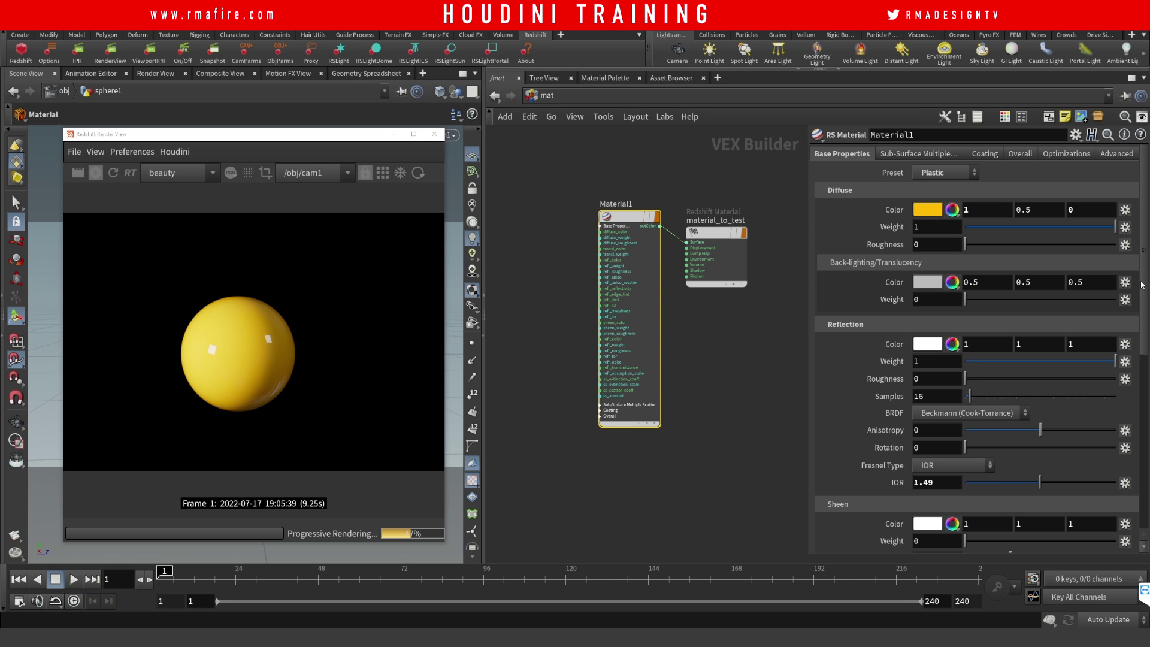
Set Material1's Reflection Roughness to 0.355, then try its IOR at 2.66 and finish at 1.272.
scroll(1138, 288, "down", 4)
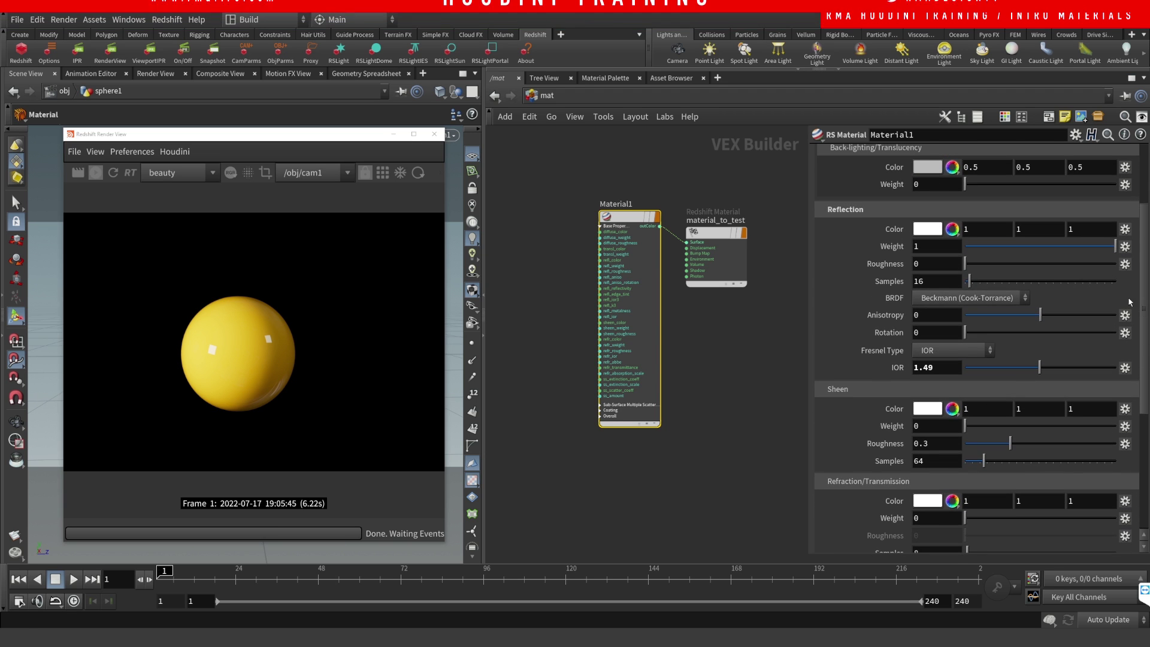
left_click_drag(998, 265, 1020, 264)
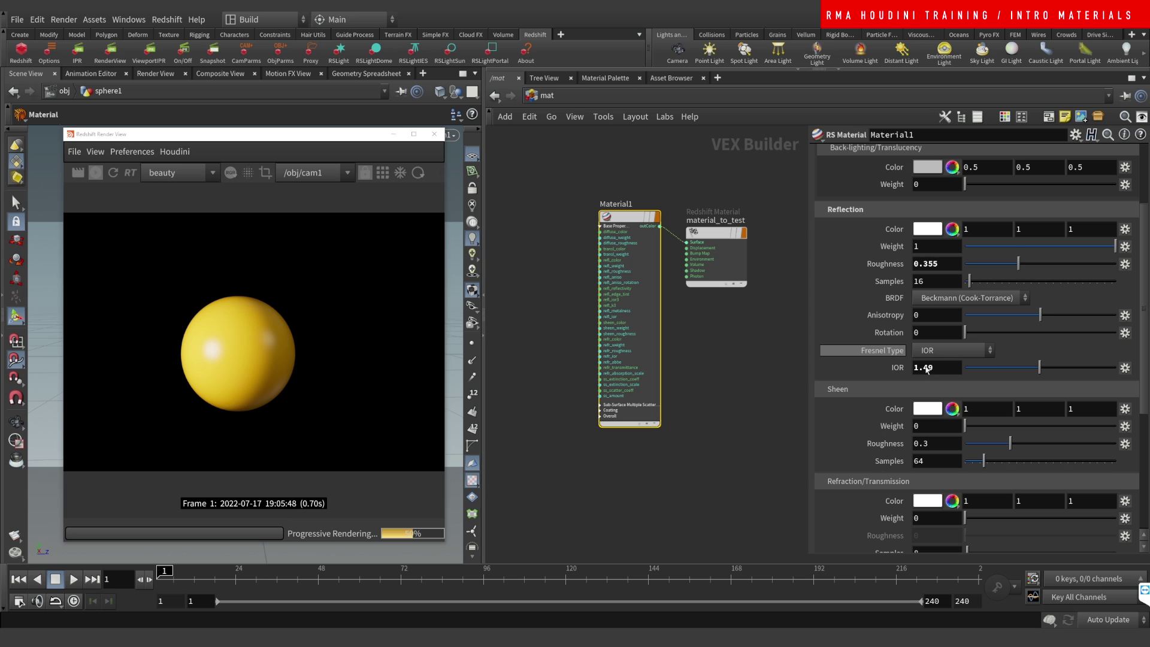
left_click(1096, 369)
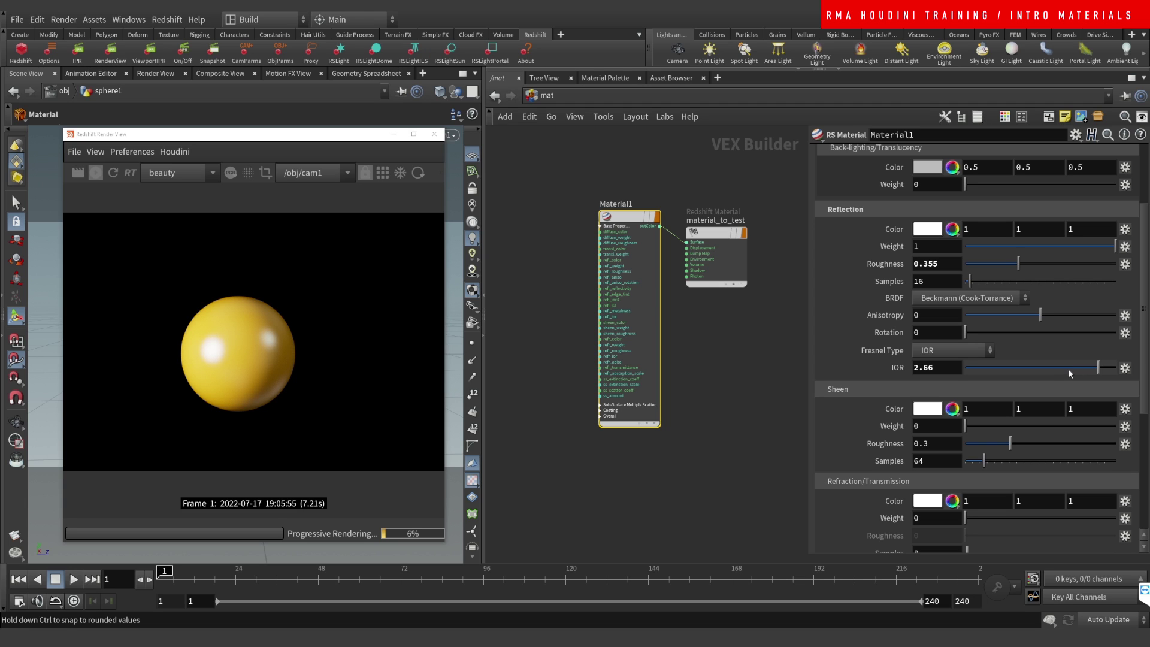
left_click(1029, 367)
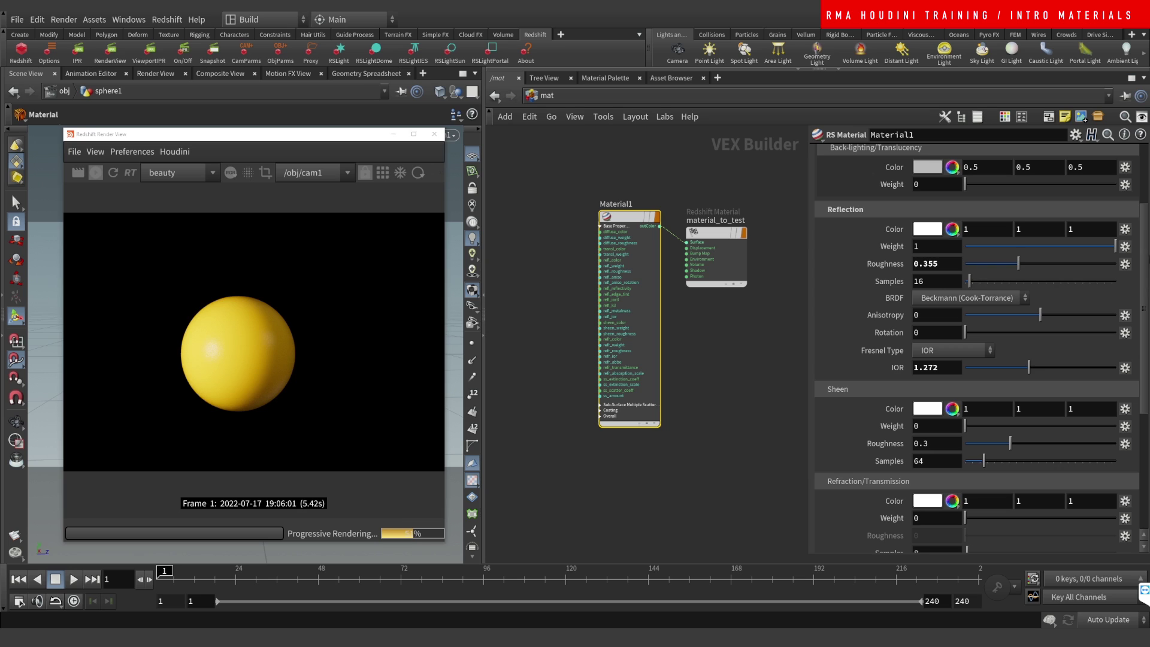
scroll(999, 174, "up", 3)
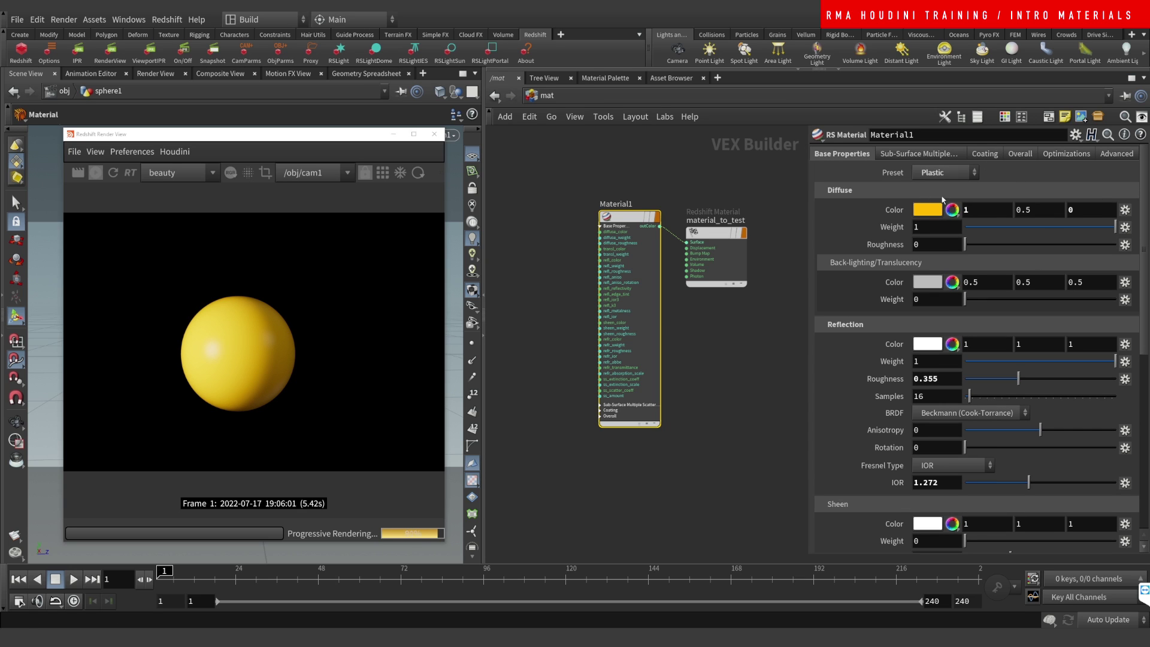
Move the Material1 node further from material_to_test and expand the Overall inputs on the node.
left_click_drag(619, 225, 562, 209)
left_click_drag(652, 279, 629, 320)
middle_click_drag(652, 285, 660, 251)
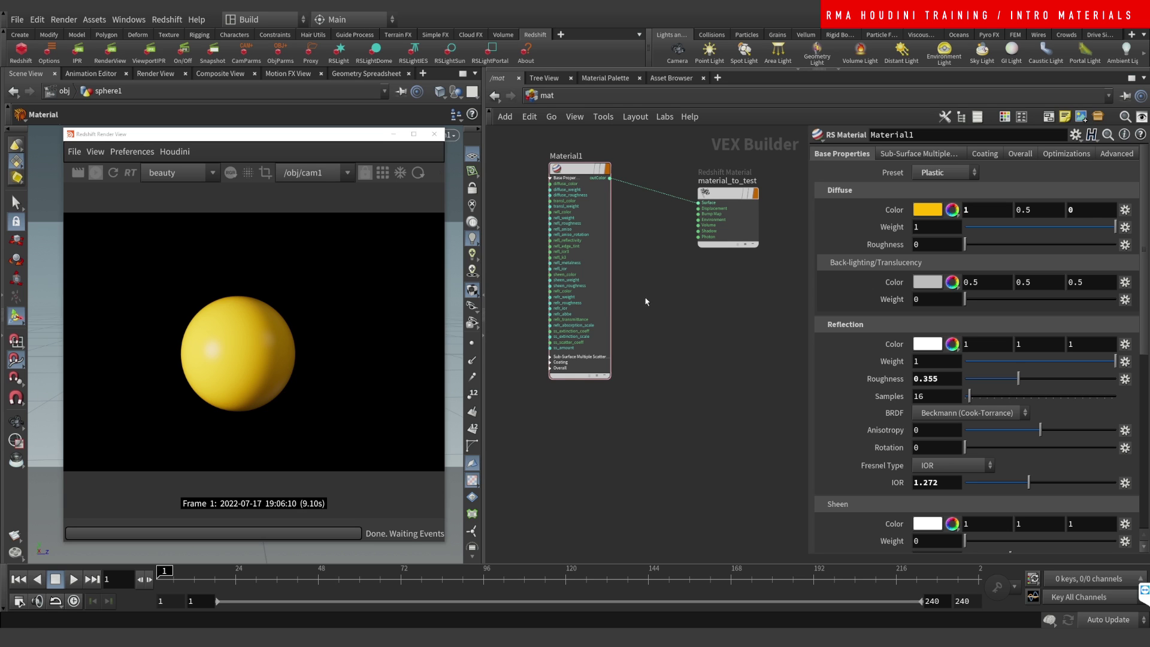
scroll(539, 414, "up", 4)
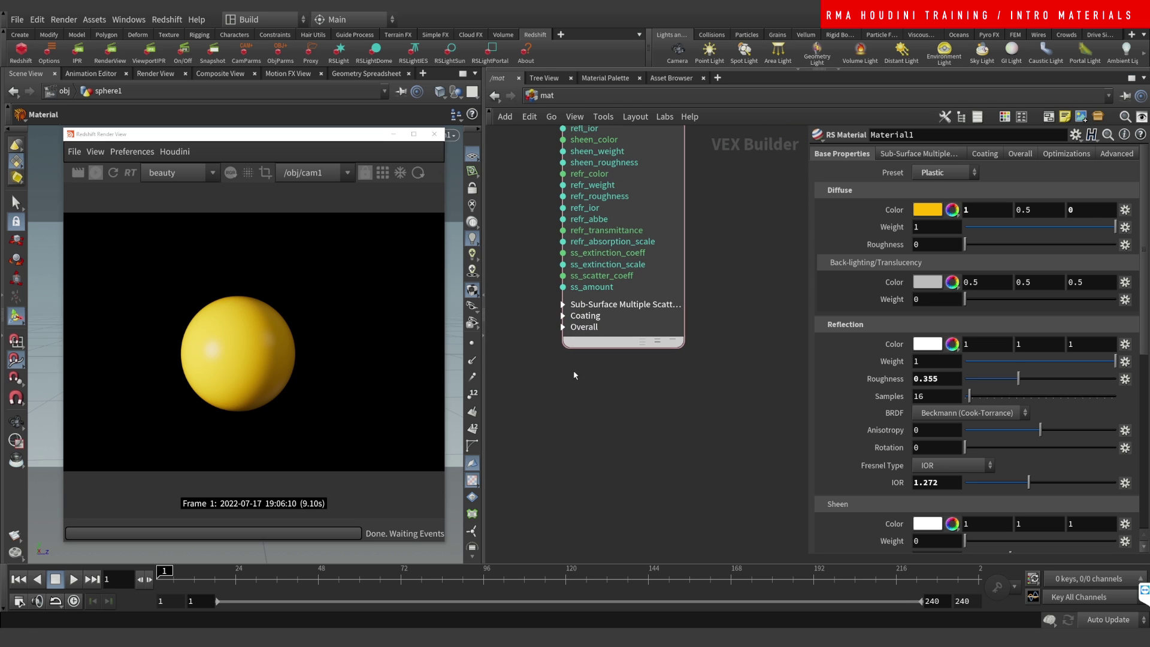
left_click(580, 327)
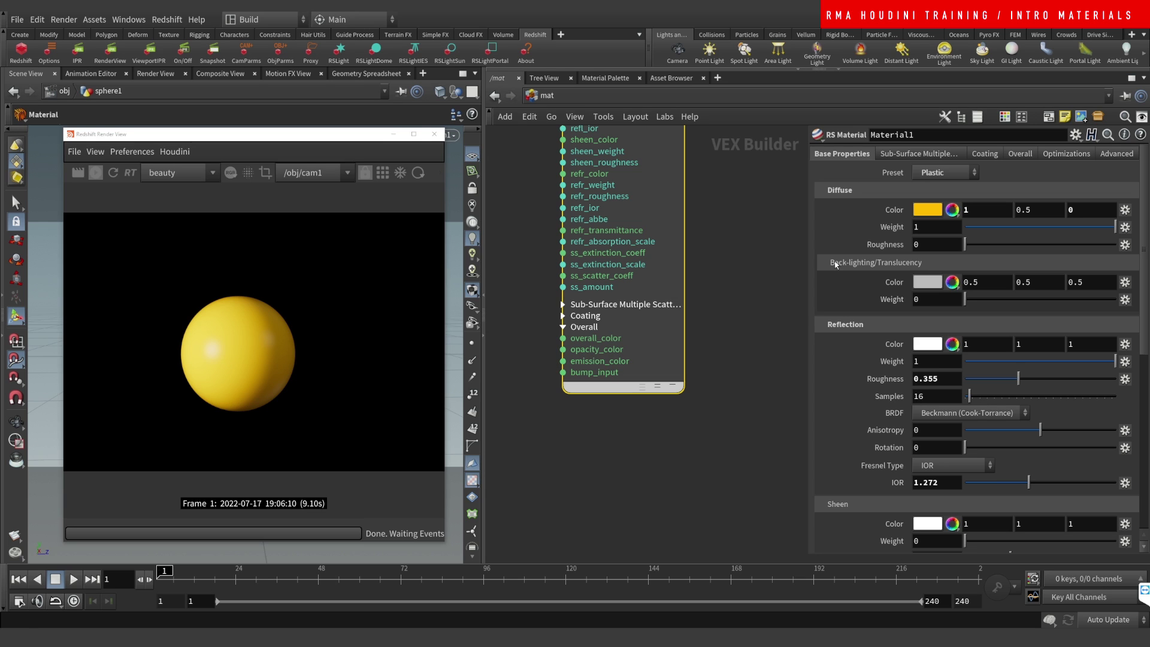
Try Material1's overall Opacity at black (0) and at dark grey (0.05), and undo both changes.
left_click(1019, 156)
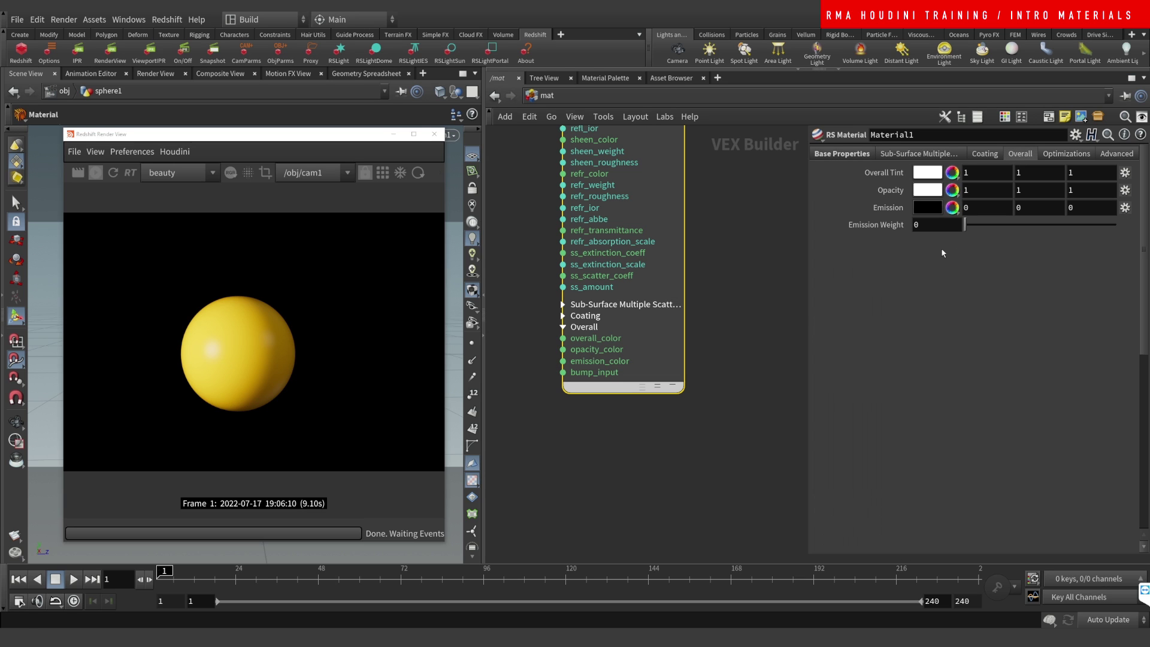
left_click(929, 192)
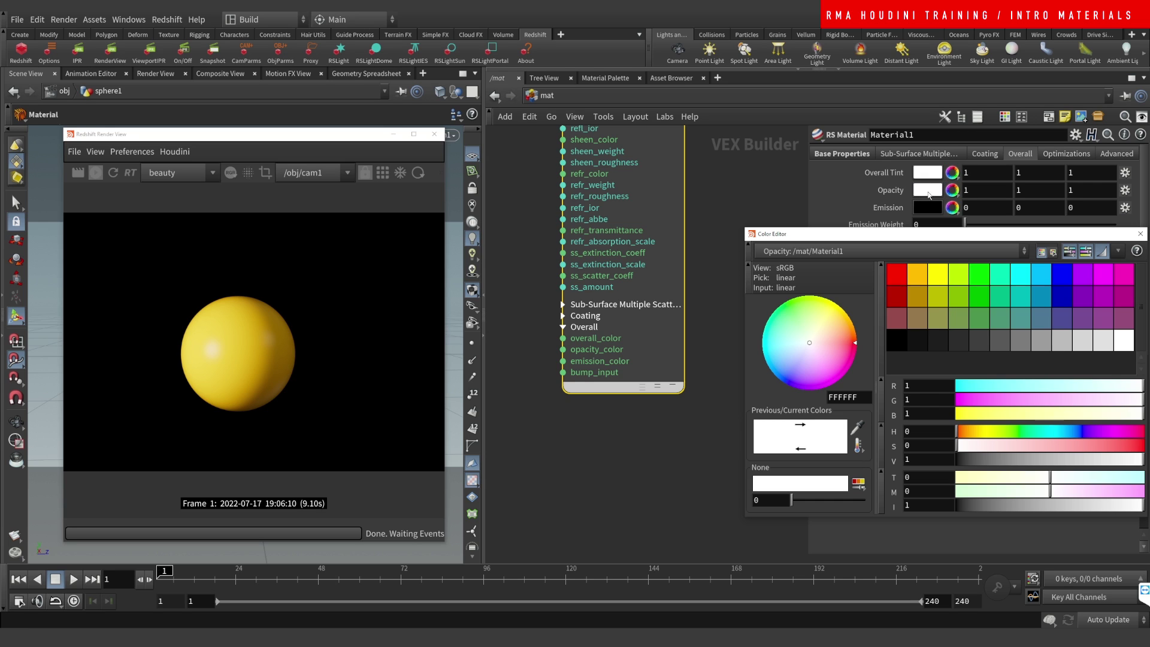
left_click(899, 340)
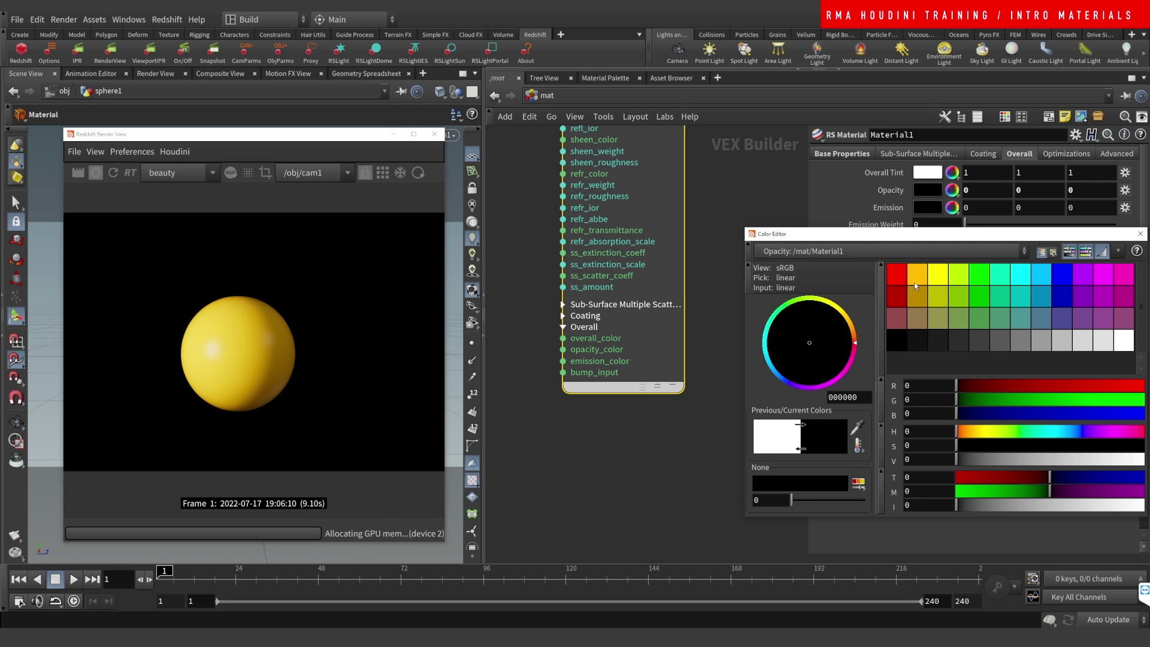
left_click_drag(931, 238, 714, 294)
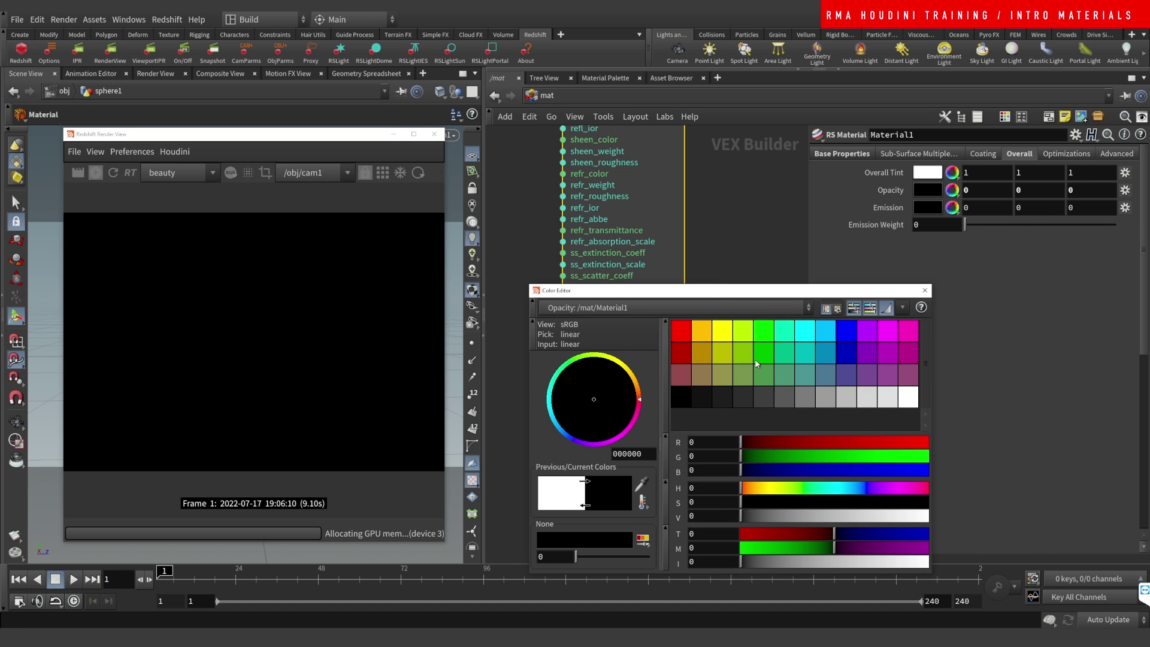
left_click(764, 395)
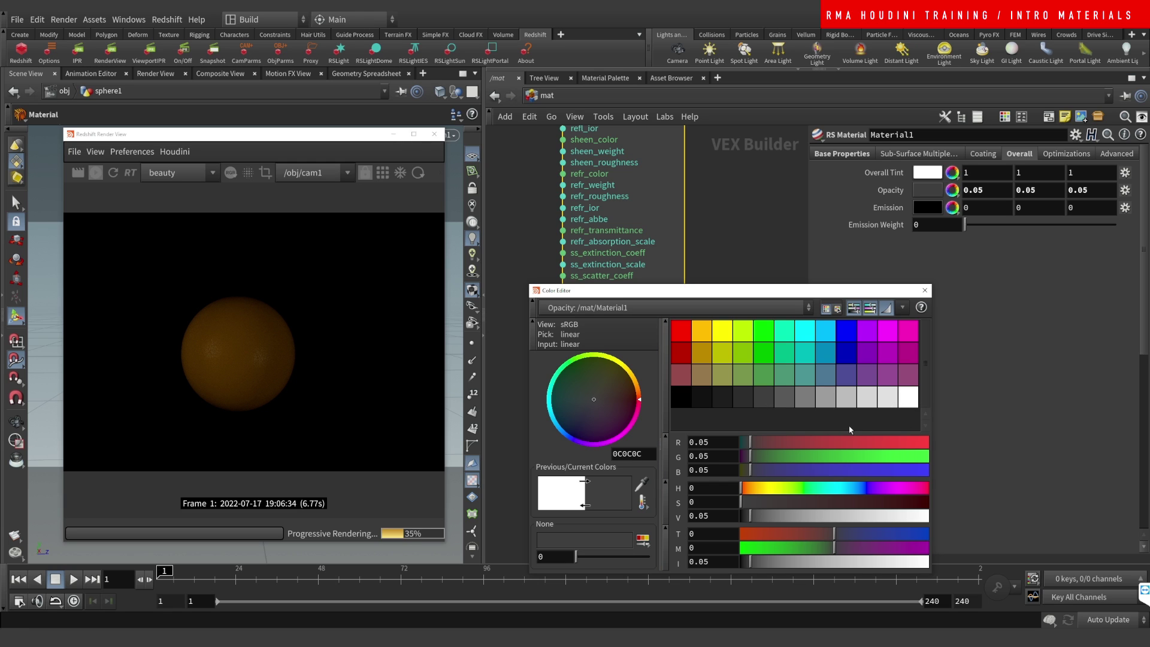
key("ctrl+z")
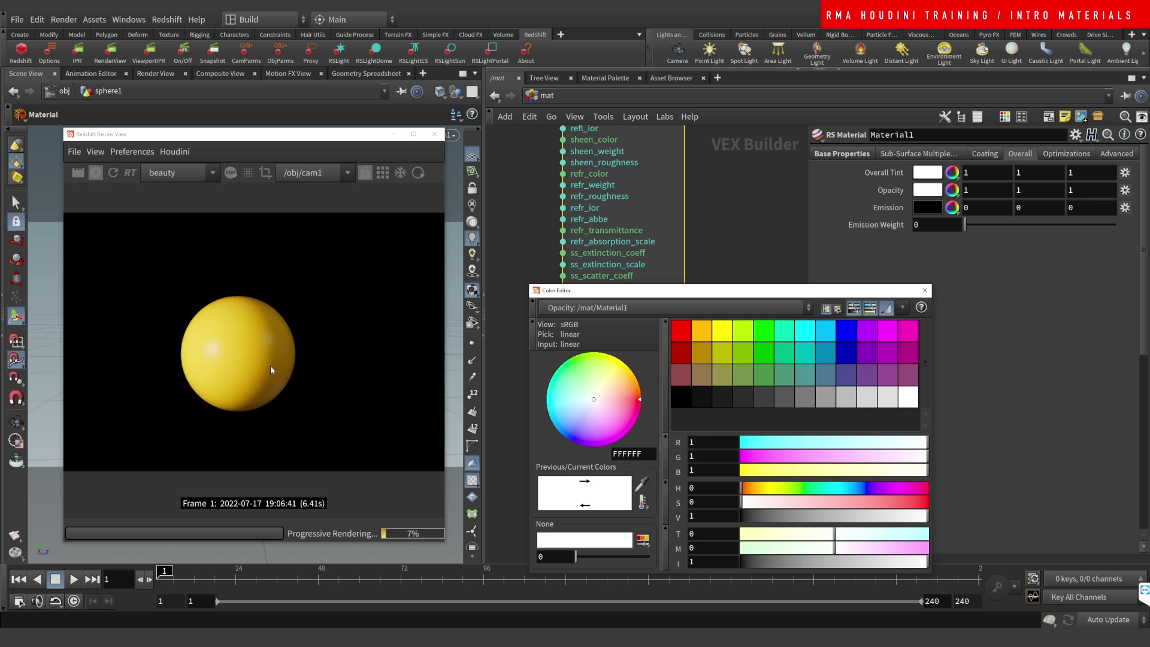
Set Material1's Emission Weight to 1.958, try a cyan Emission color and change it to yellow (1, 1, 0).
left_click_drag(751, 296, 706, 271)
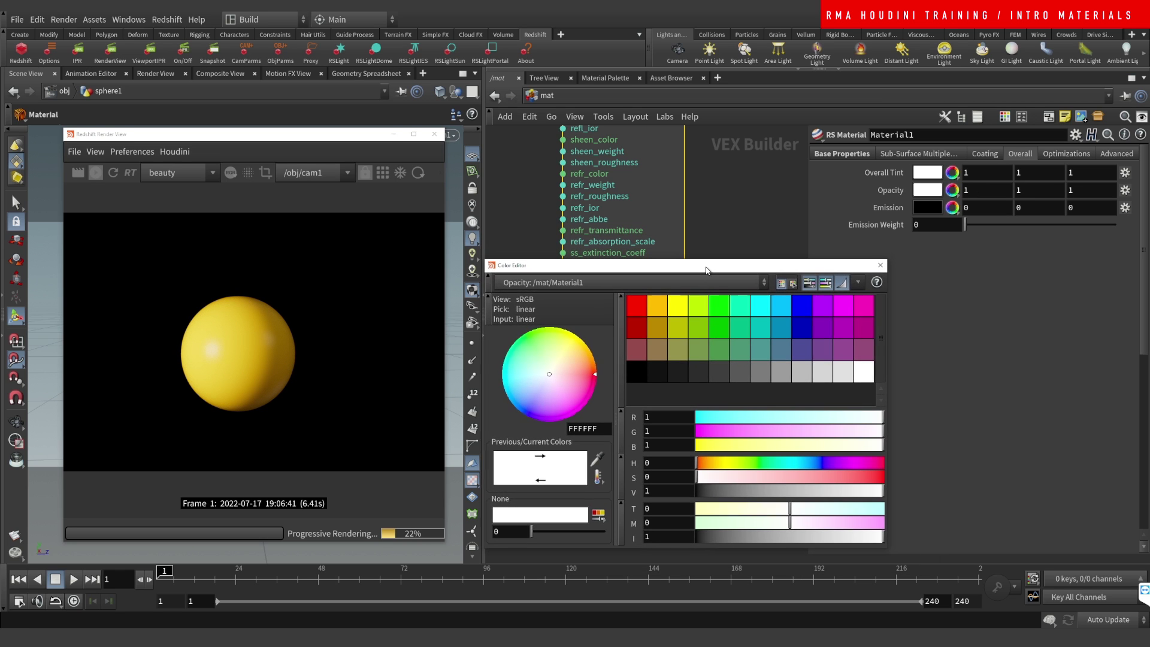
left_click_drag(988, 226, 1012, 226)
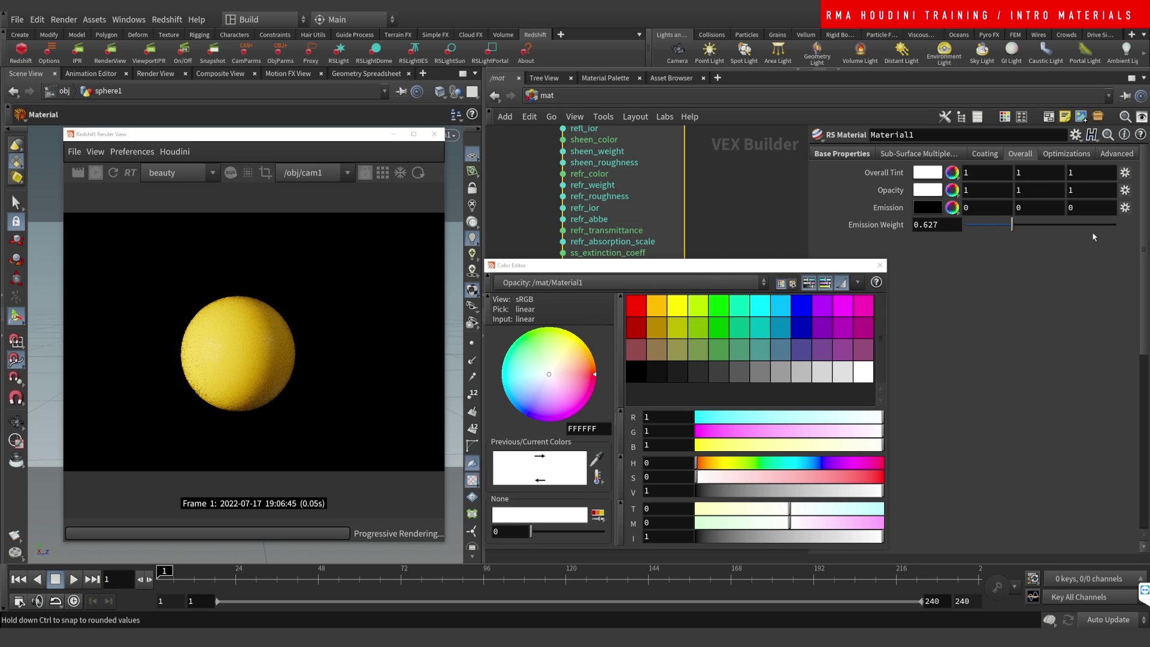
left_click(1111, 225)
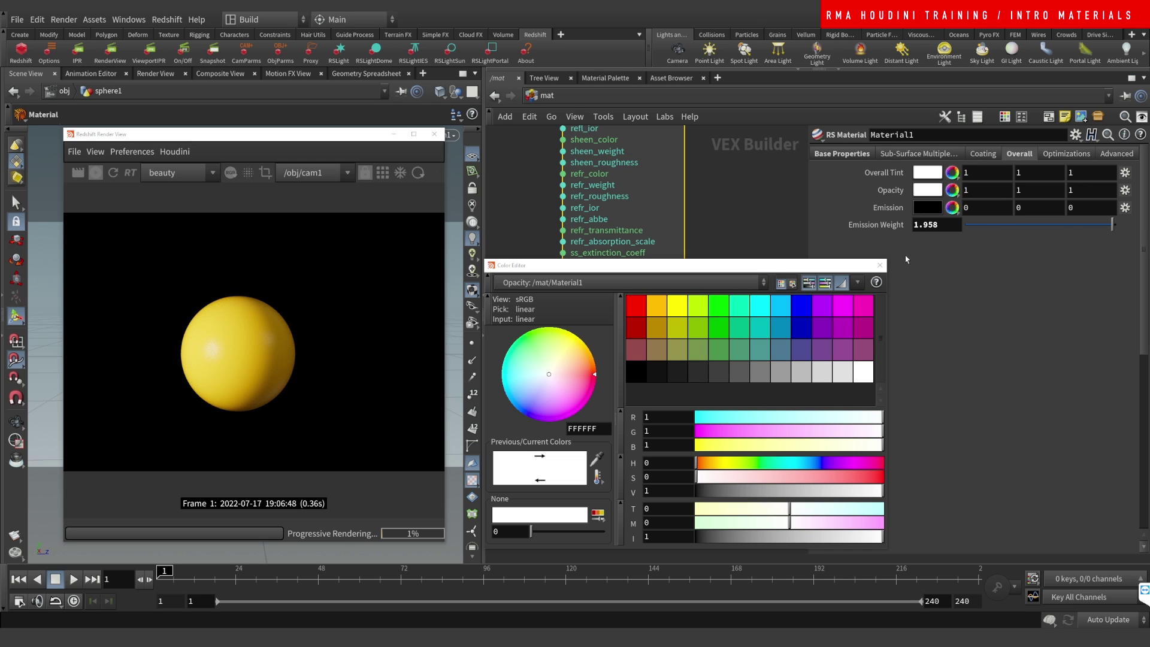
left_click(926, 208)
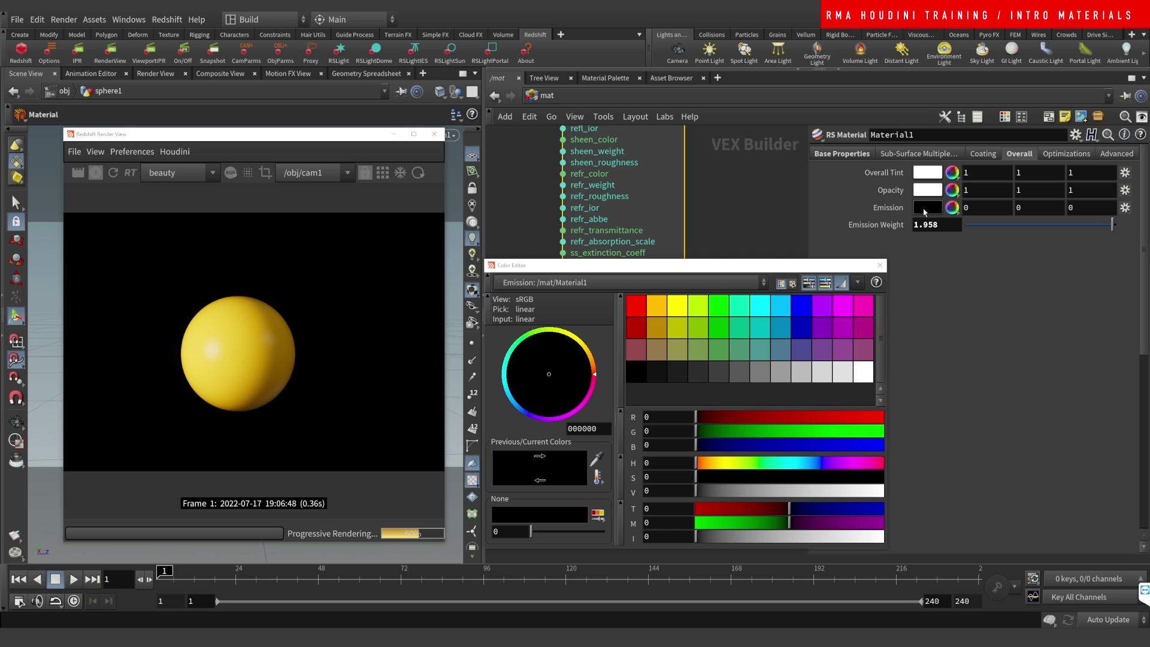
left_click(760, 306)
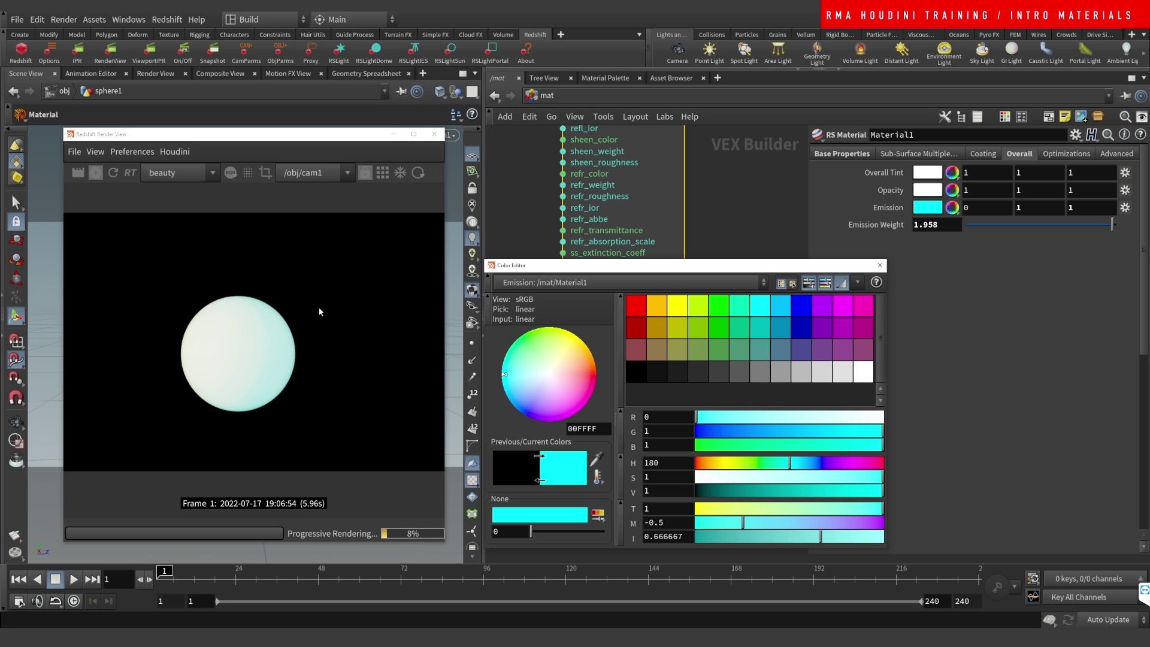
left_click(683, 309)
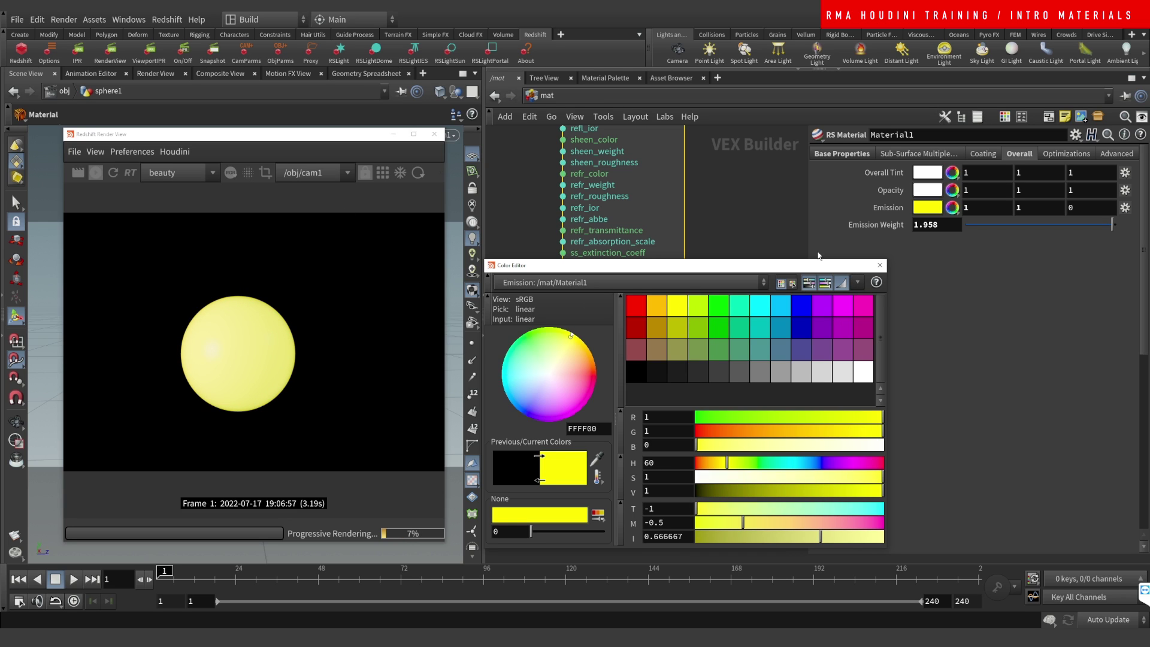
left_click(880, 265)
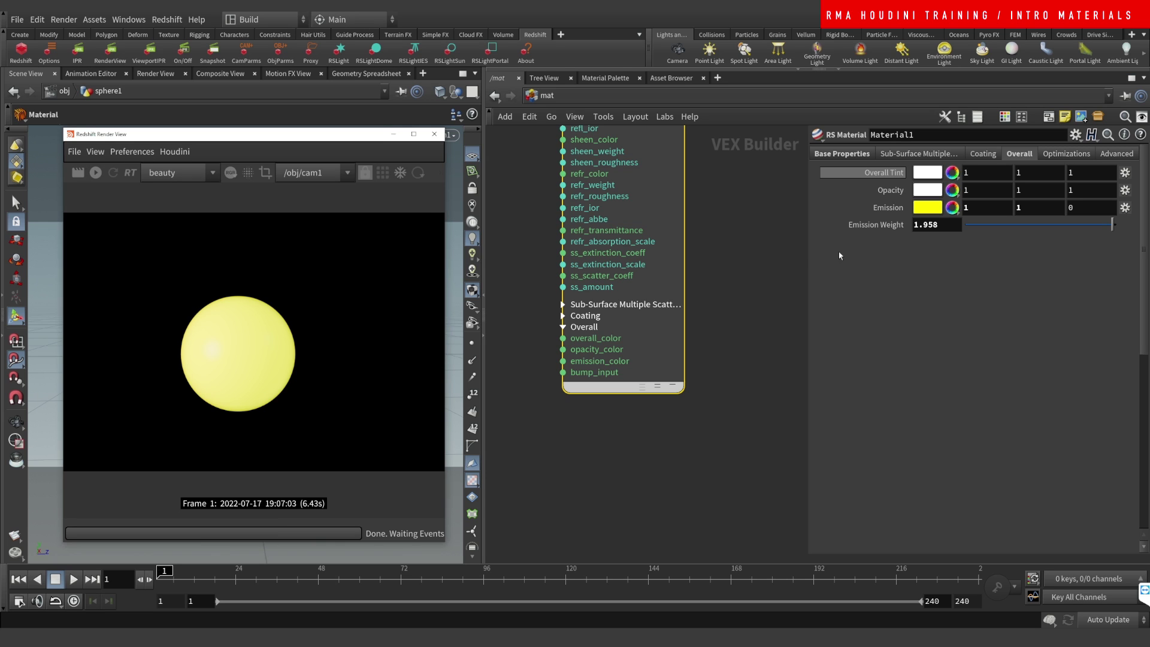
Revert Material1's Emission color and Emission Weight to their defaults and return to its base properties.
right_click(886, 209)
left_click(885, 209)
right_click(886, 209)
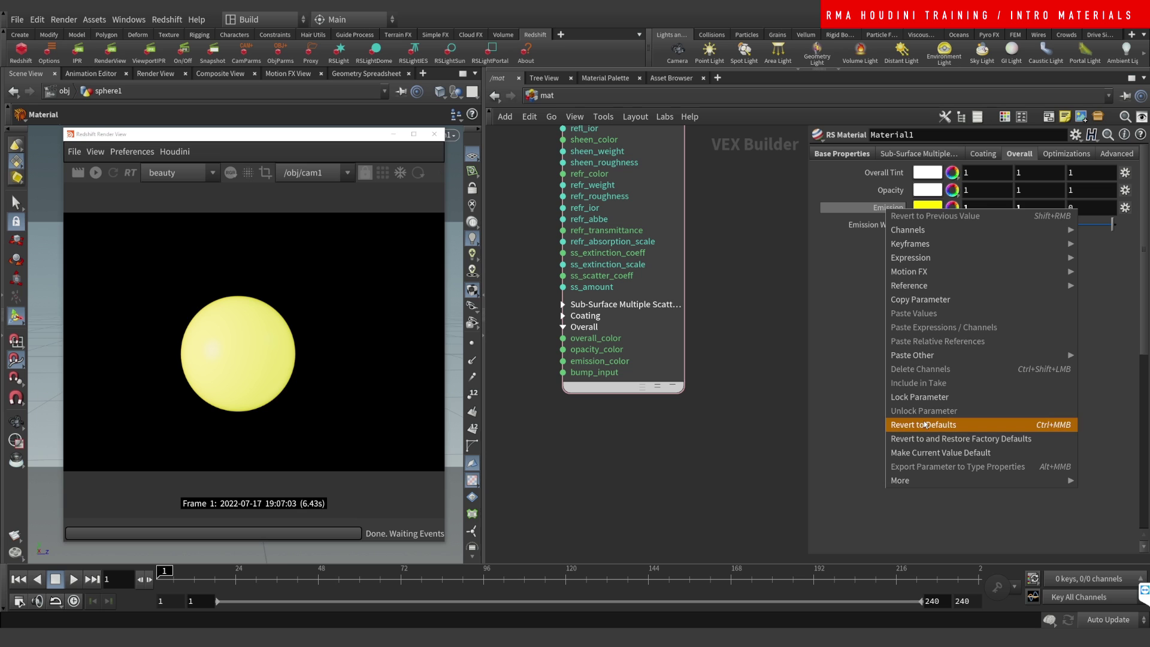
left_click(923, 424)
right_click(873, 225)
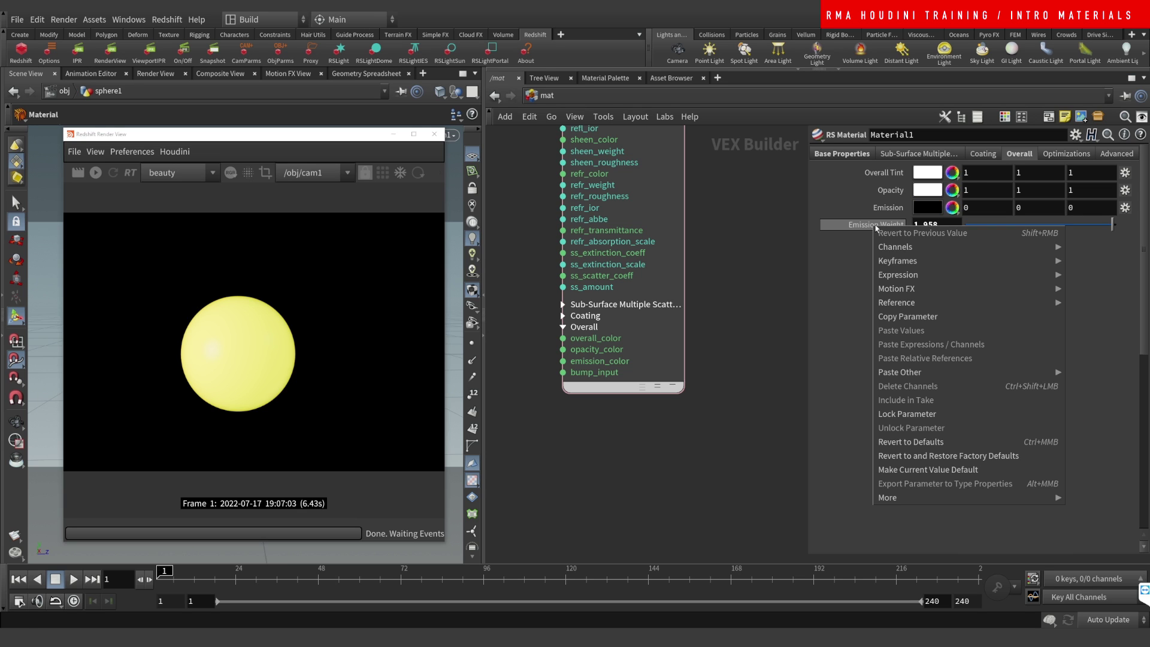
left_click(911, 441)
left_click(842, 153)
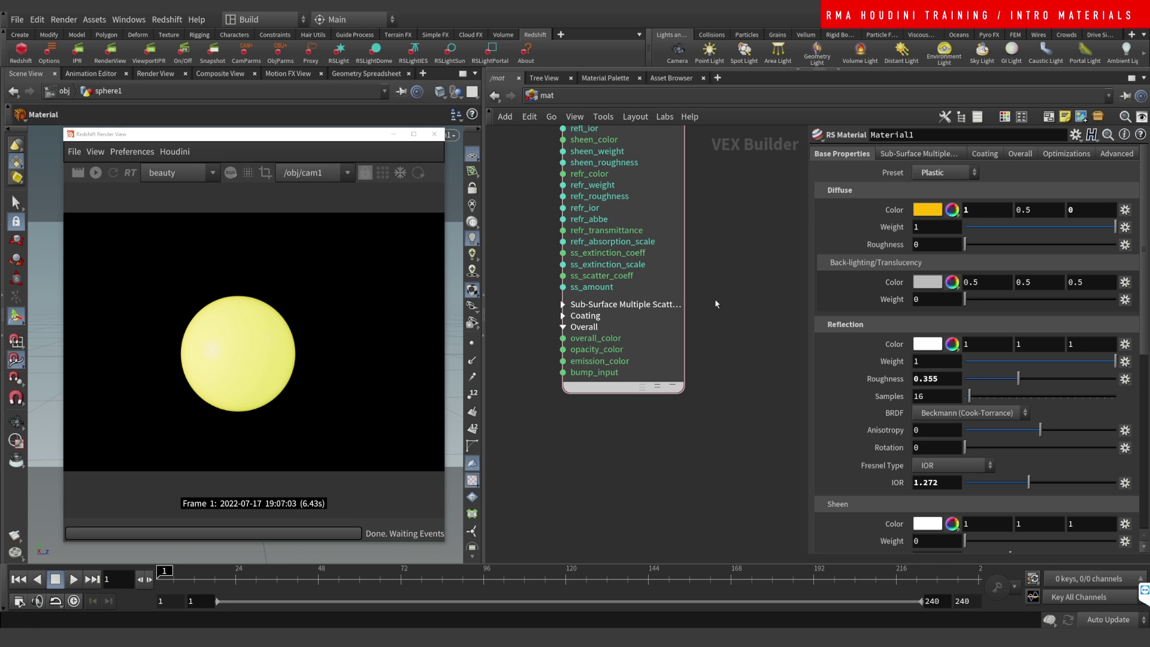
Add an RS Noise node to the material network, below material_to_test.
scroll(593, 299, "down", 3)
middle_click_drag(701, 311, 621, 290)
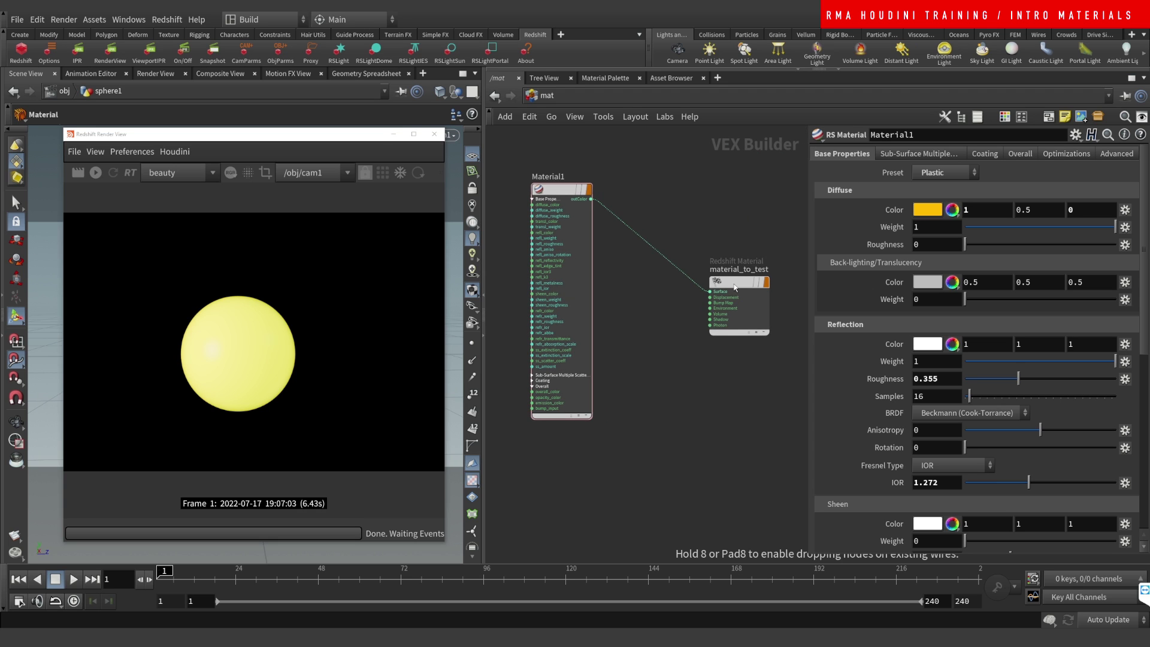
middle_click_drag(682, 404, 658, 394)
scroll(658, 394, "up", 3)
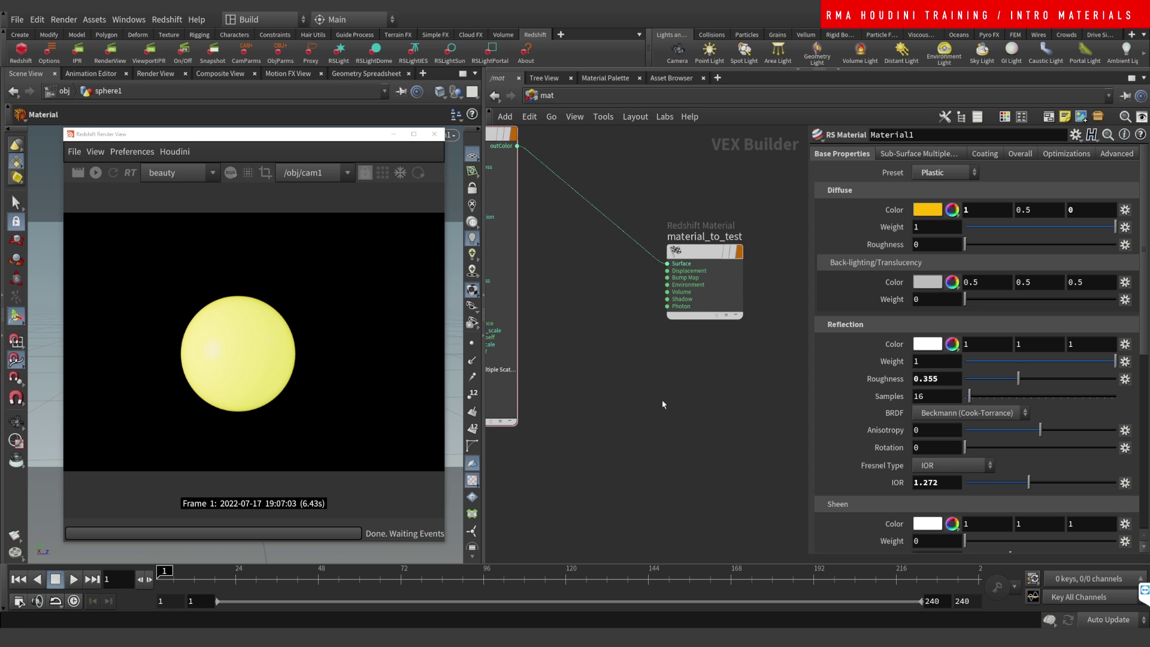
middle_click_drag(649, 399, 679, 428)
scroll(659, 423, "down", 3)
scroll(629, 418, "up", 3)
key("Tab")
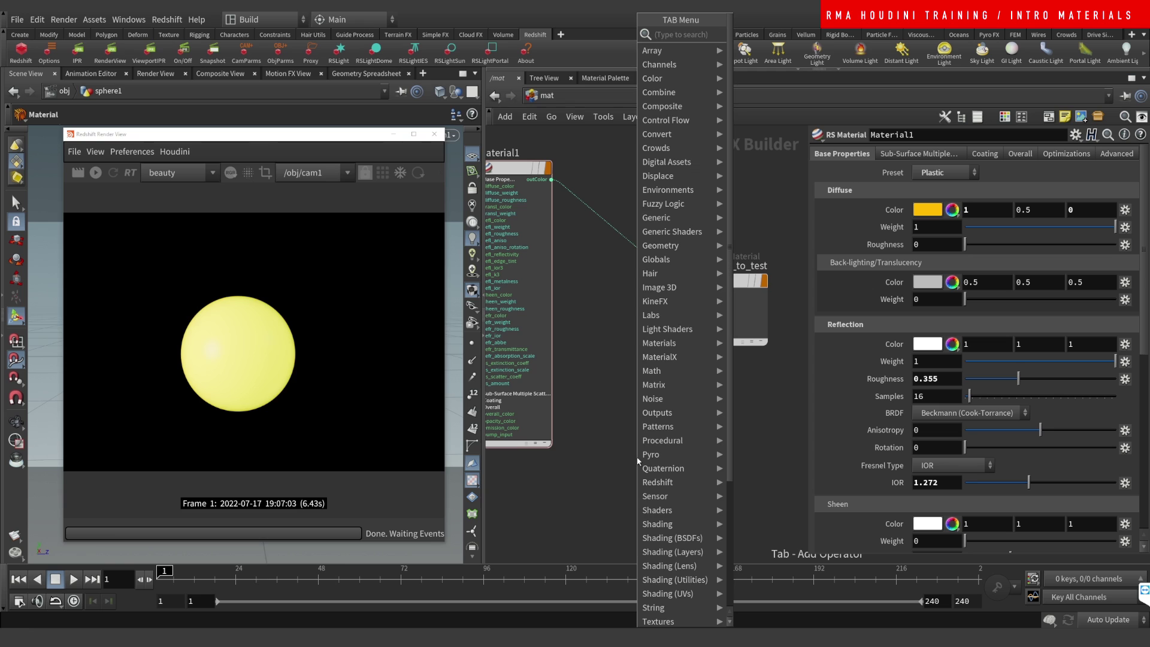
type("rs tex")
key("Return")
left_click(638, 461)
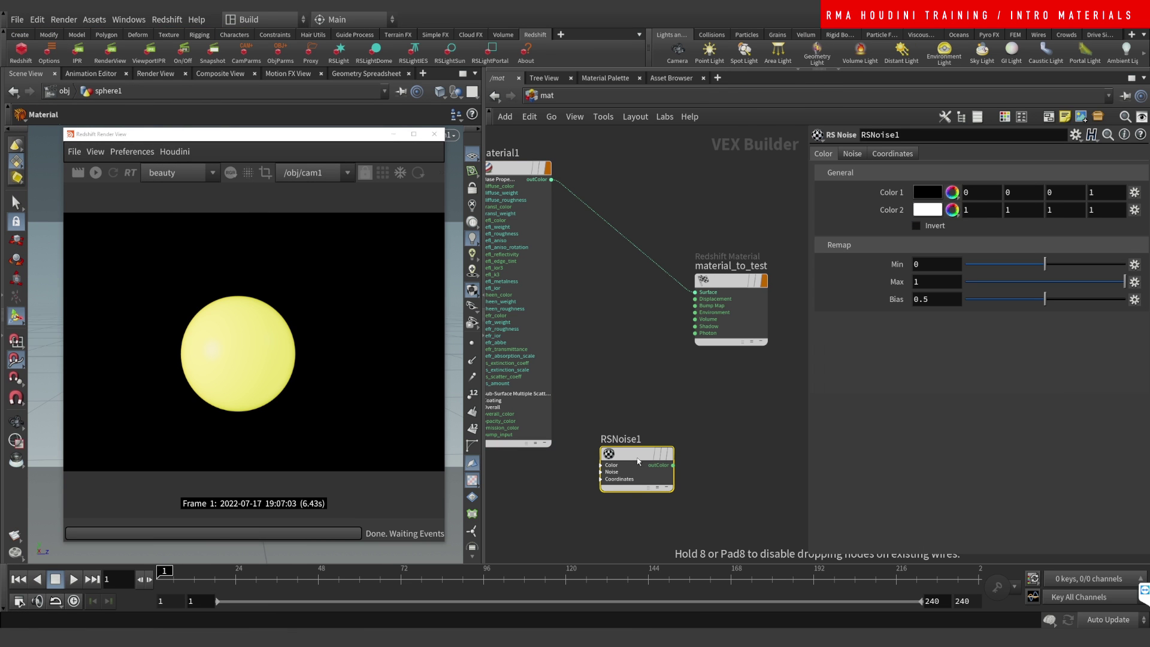
Connect RSNoise1's outColor to the Surface input of material_to_test and start the live render.
left_click(696, 293)
left_click(673, 465)
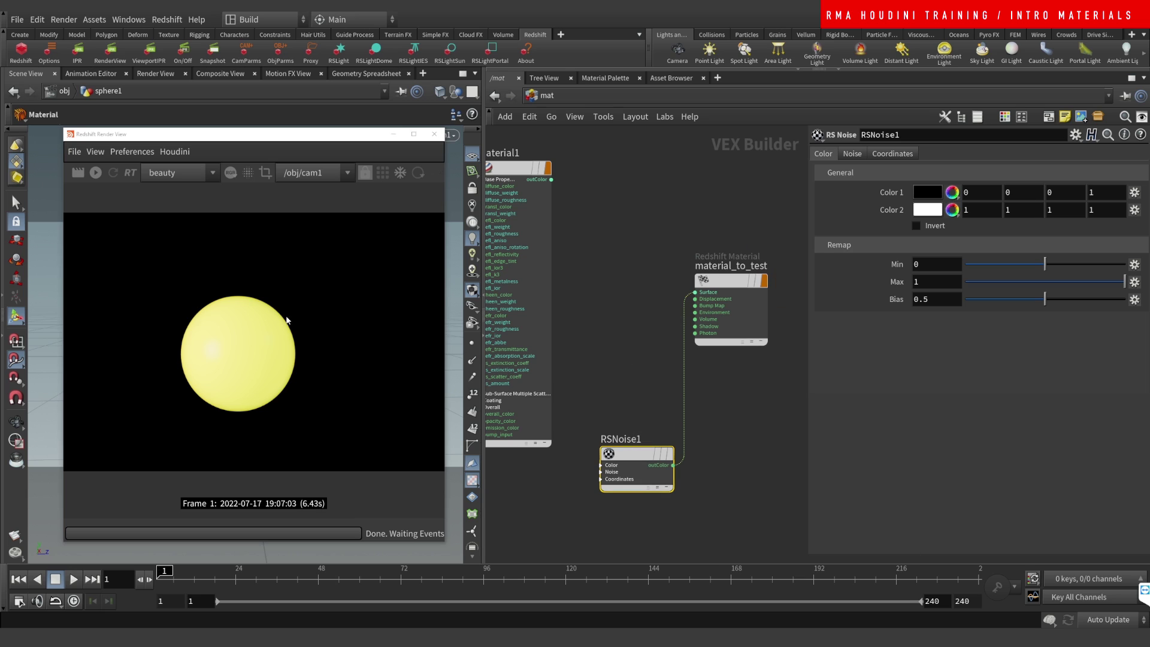
left_click(95, 172)
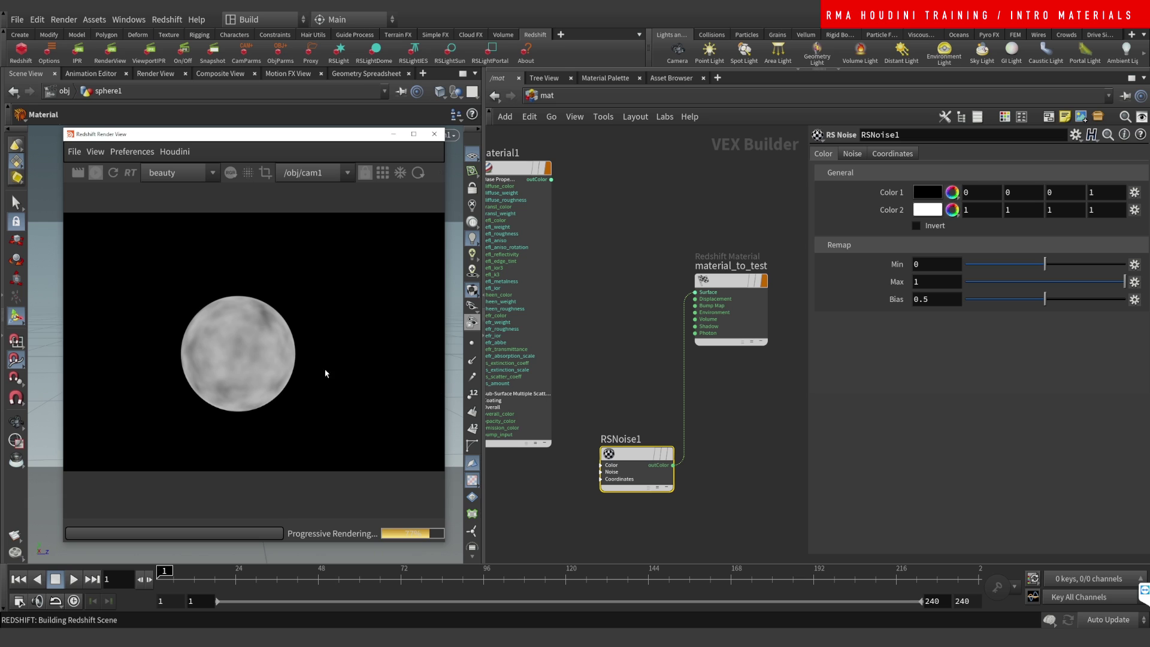
Set the Amplitude Gain of RSNoise1's fractal noise to .3.
left_click_drag(600, 388, 674, 507)
left_click(852, 154)
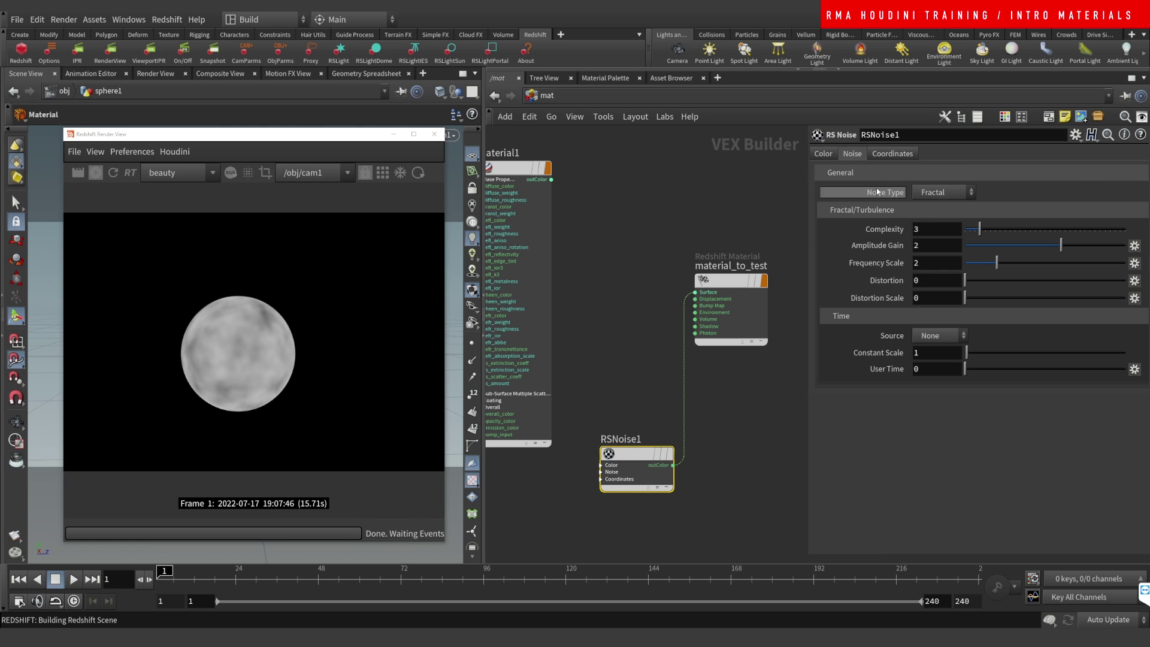
left_click(926, 243)
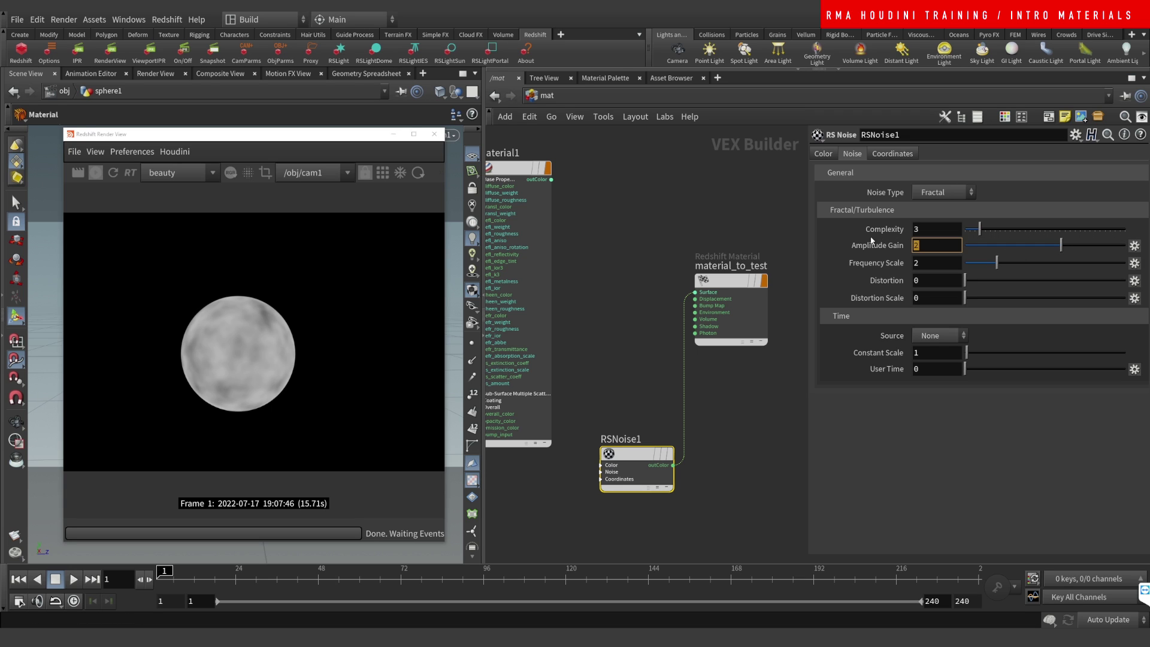
type(".3")
key("Return")
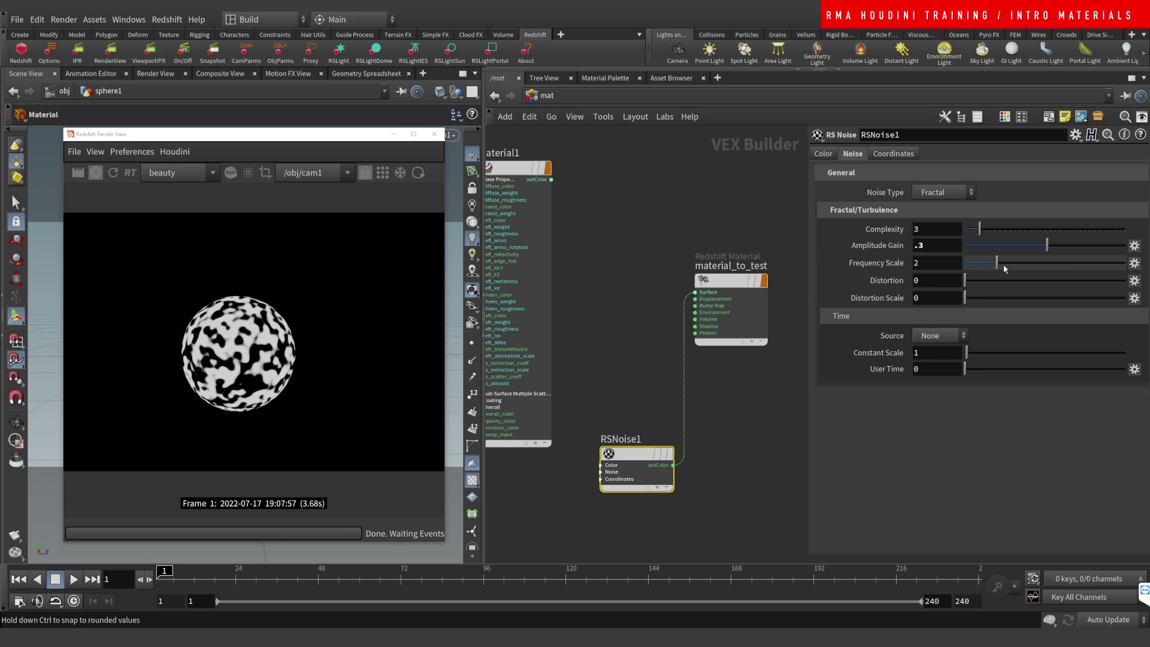
Try RSNoise1's Frequency Scale at 6.88, raise it to 8.71, and set the Complexity to 4.
left_click(1073, 264)
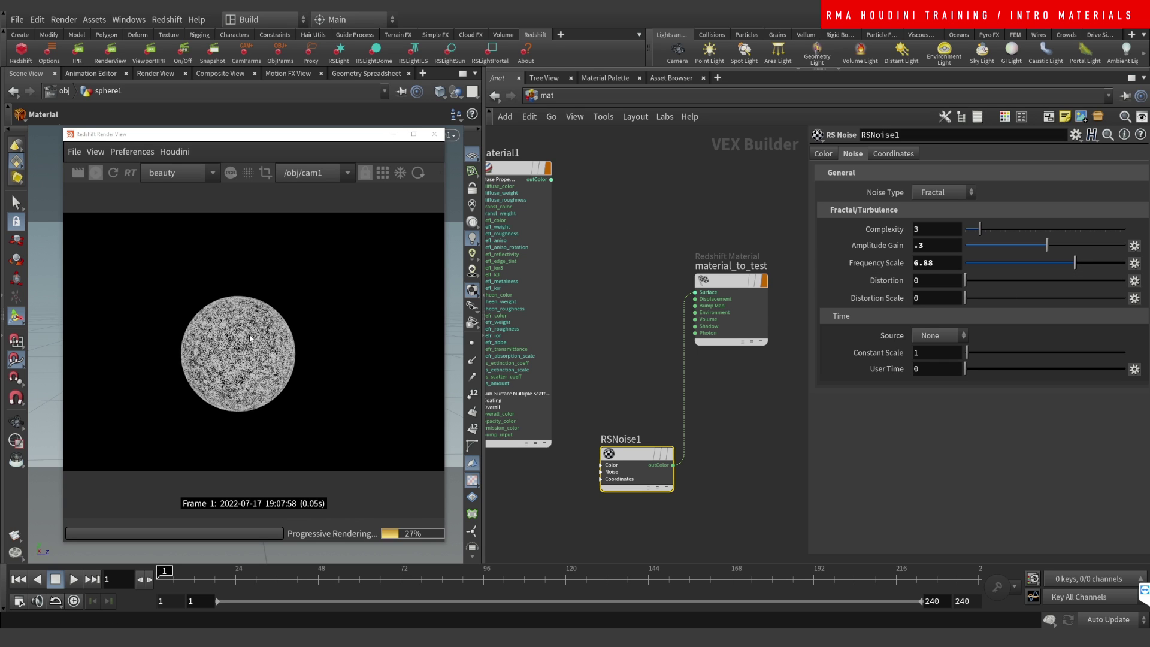
left_click(1102, 261)
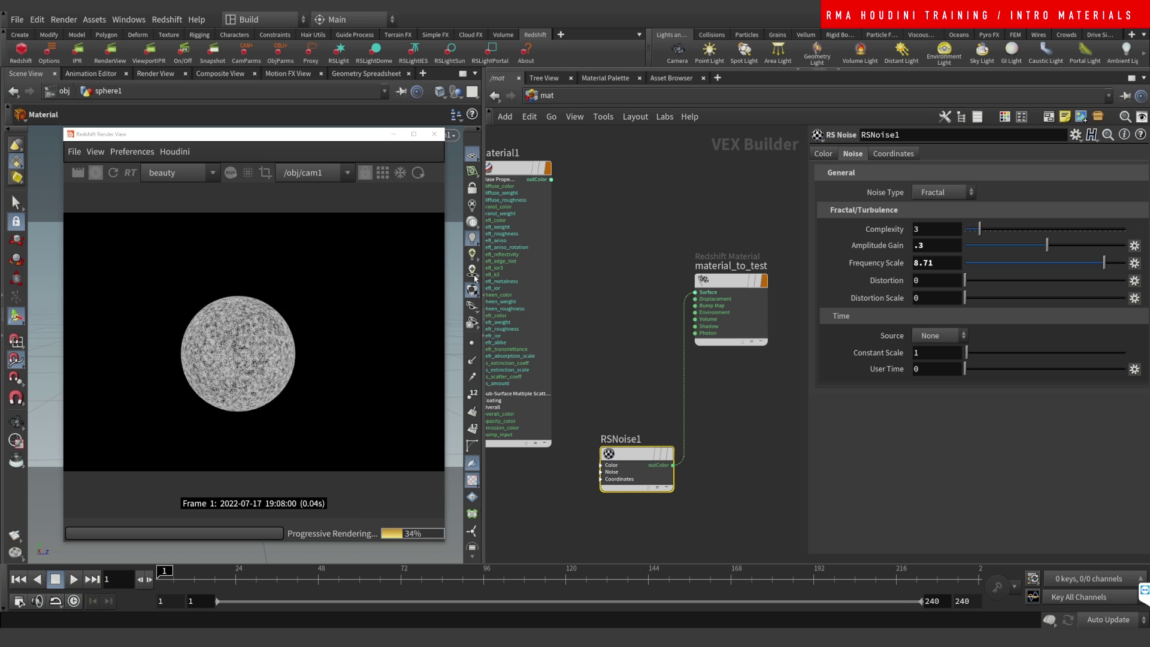
left_click_drag(979, 229, 985, 229)
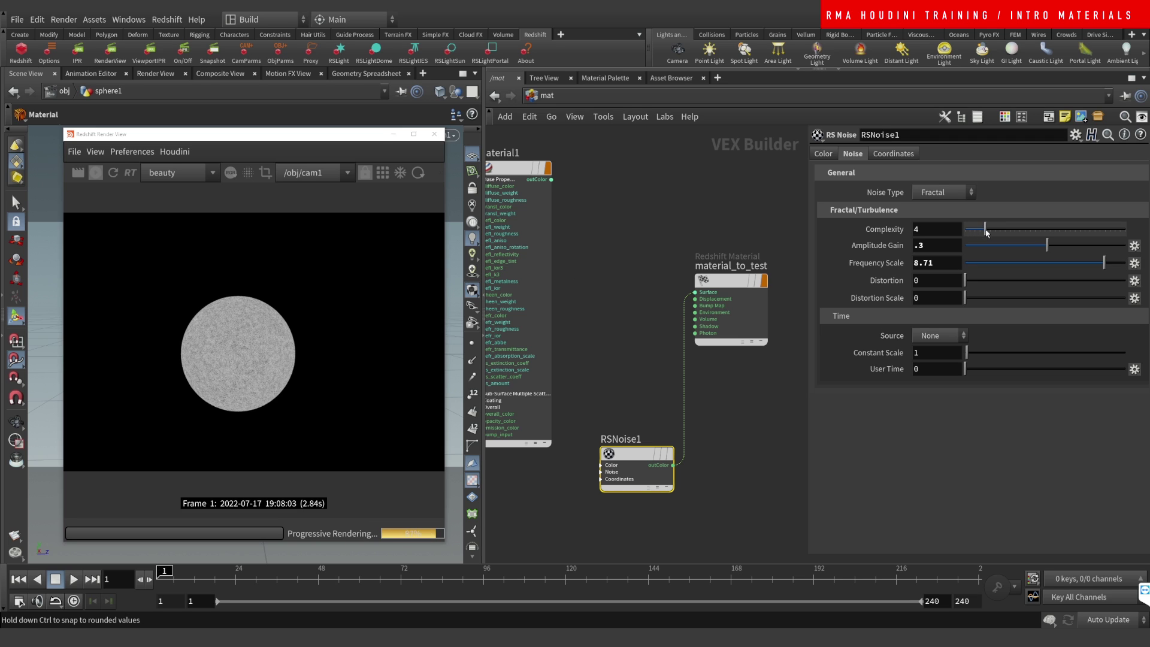
Try the Turbulence noise type on RSNoise1 and switch it back to Fractal.
left_click(944, 192)
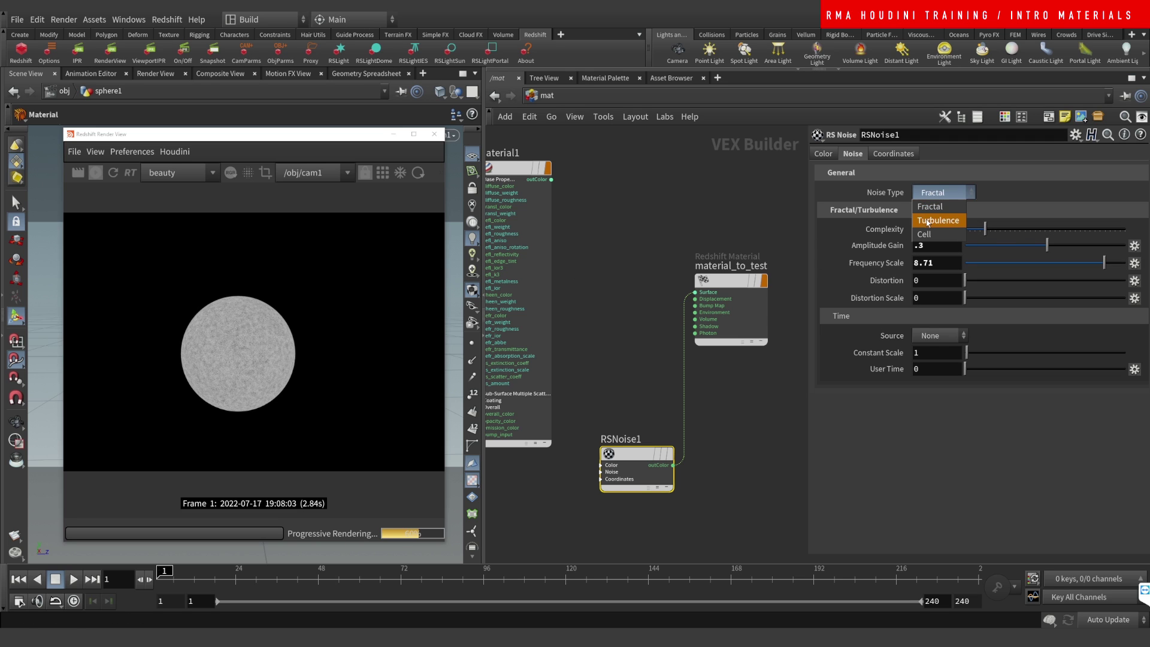
left_click(940, 217)
left_click(944, 192)
left_click(937, 204)
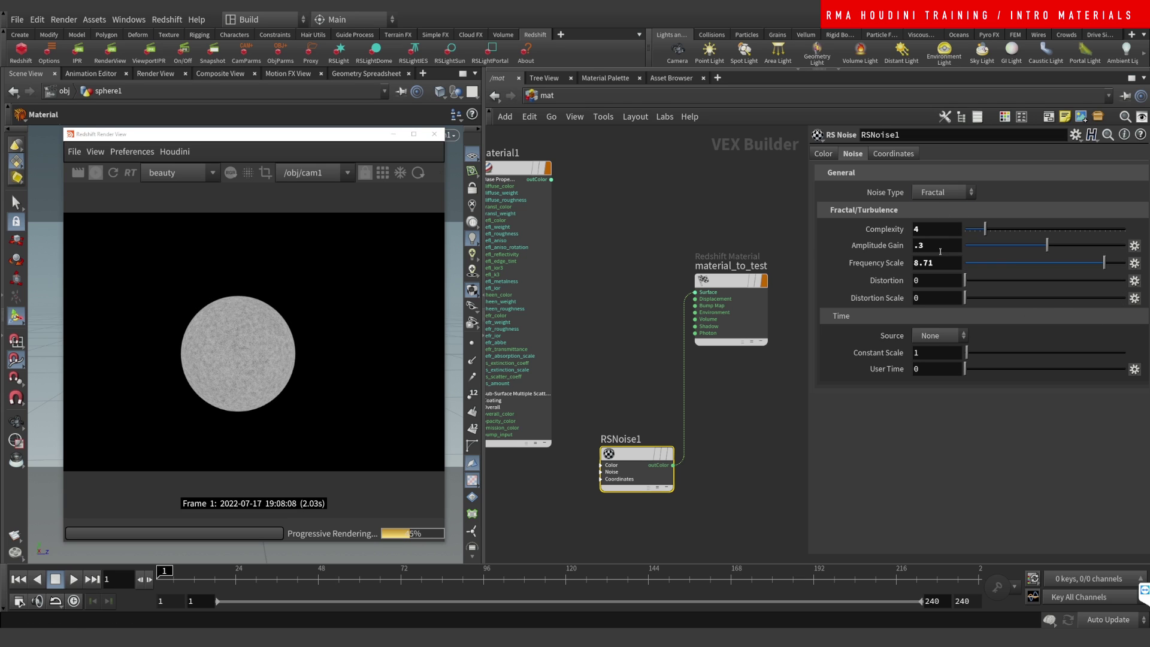
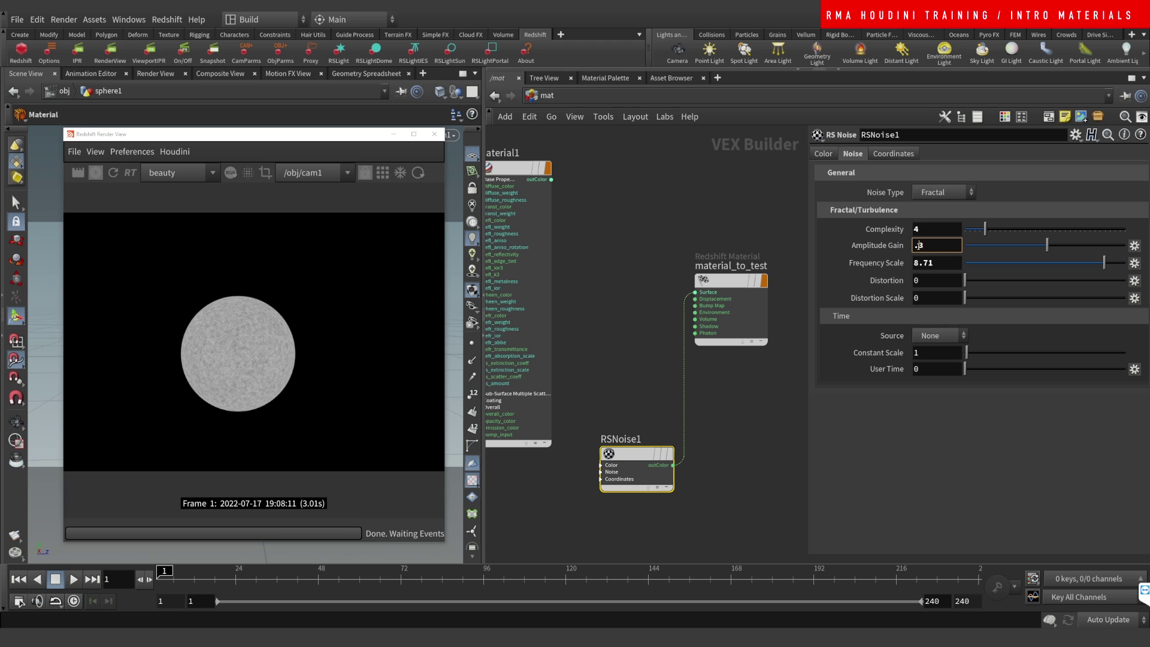
Set RSNoise1's Amplitude Gain to .2 and its Frequency Scale to 6.21.
key("Return")
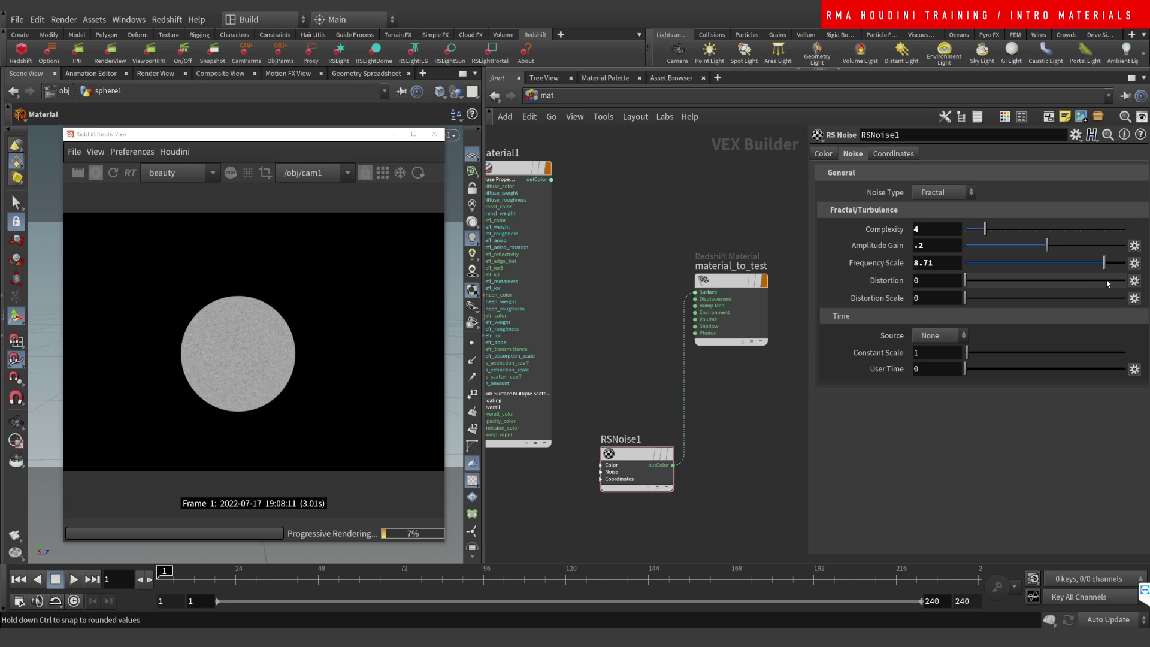
left_click_drag(1104, 262, 1065, 264)
Duplicate RSNoise1, place the copy below it, and set the original's Amplitude Gain to 1.01 and Frequency Scale to 2.39.
middle_click_drag(627, 367, 639, 267)
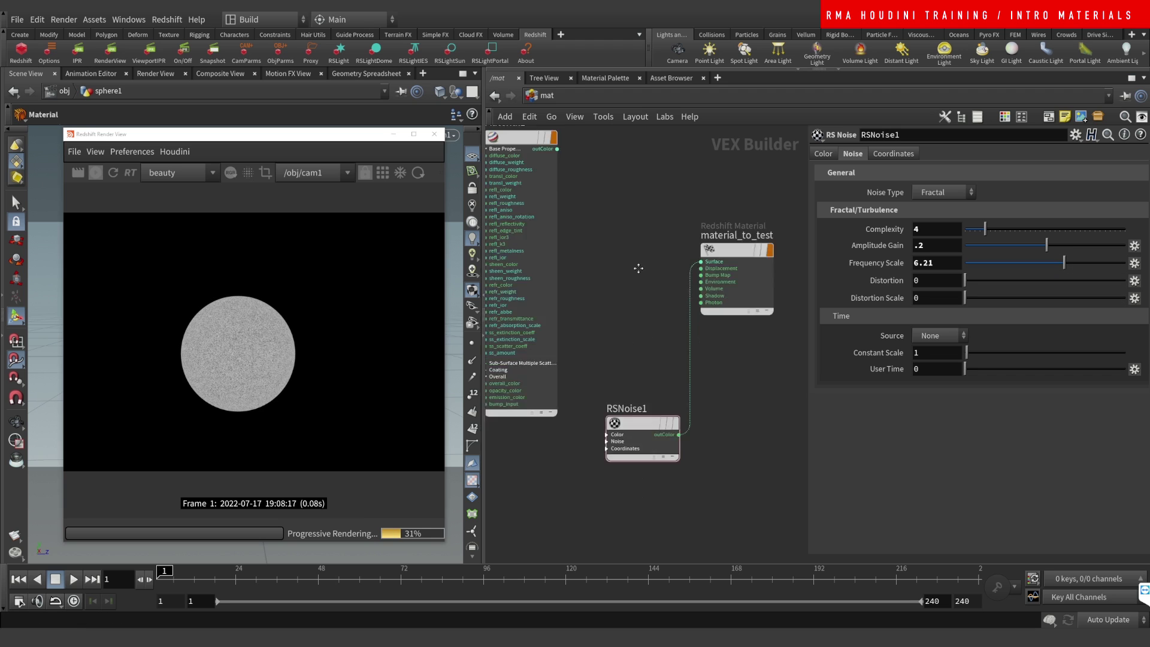
double_click(644, 346)
left_click_drag(643, 347, 610, 464)
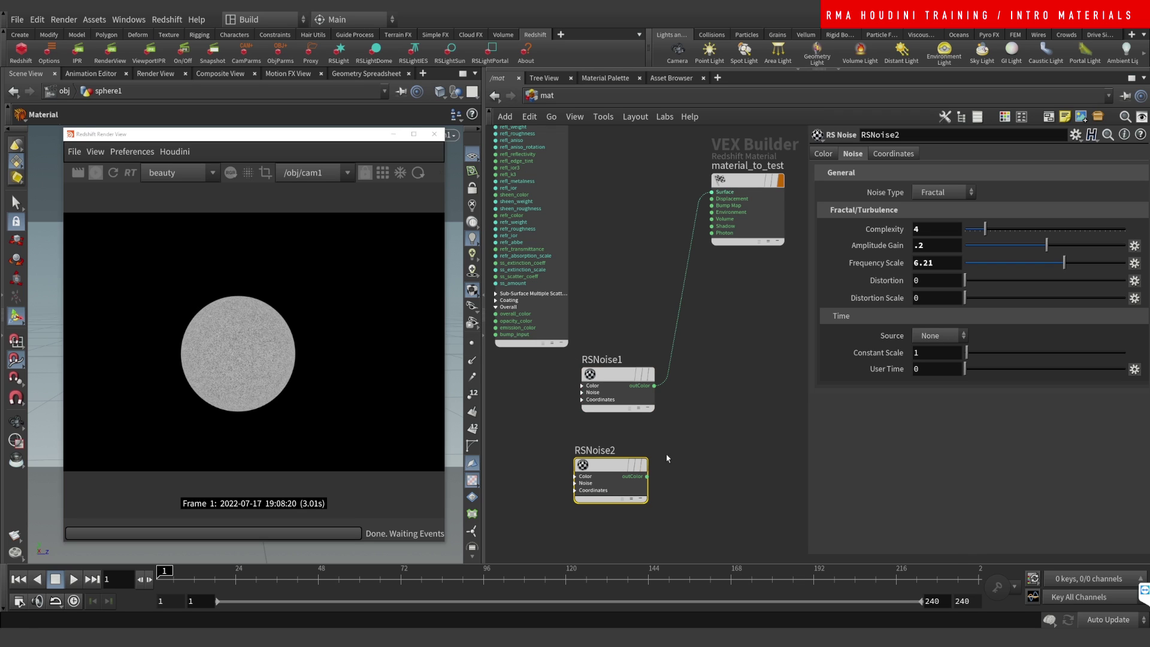
left_click(605, 404)
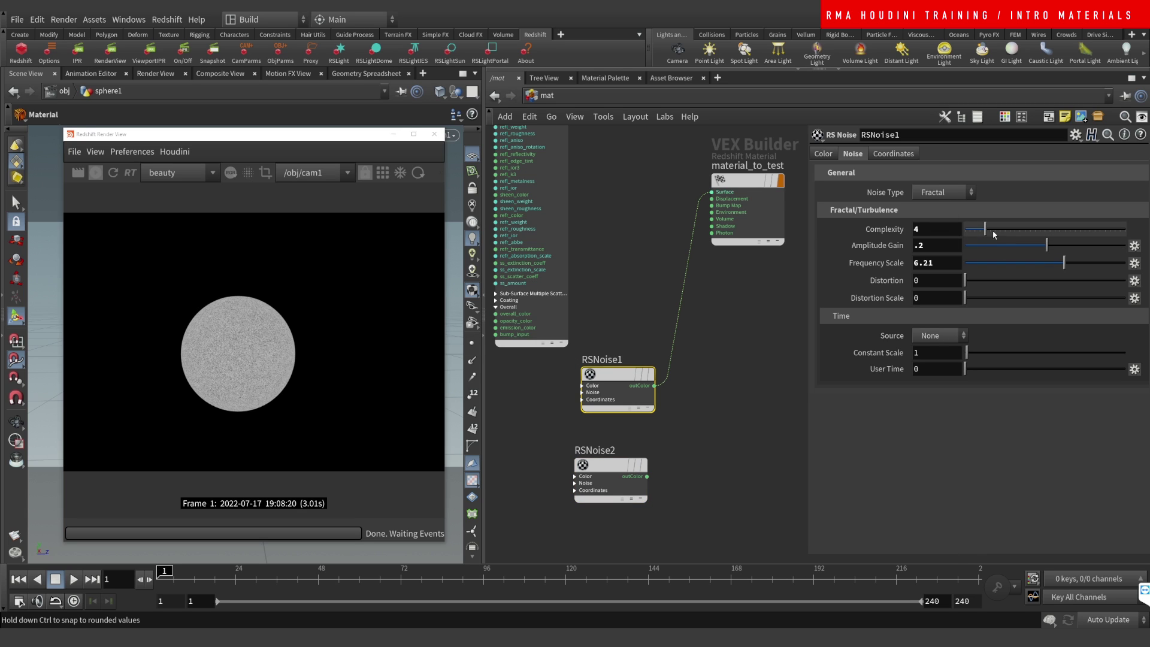
left_click_drag(1038, 250, 1003, 264)
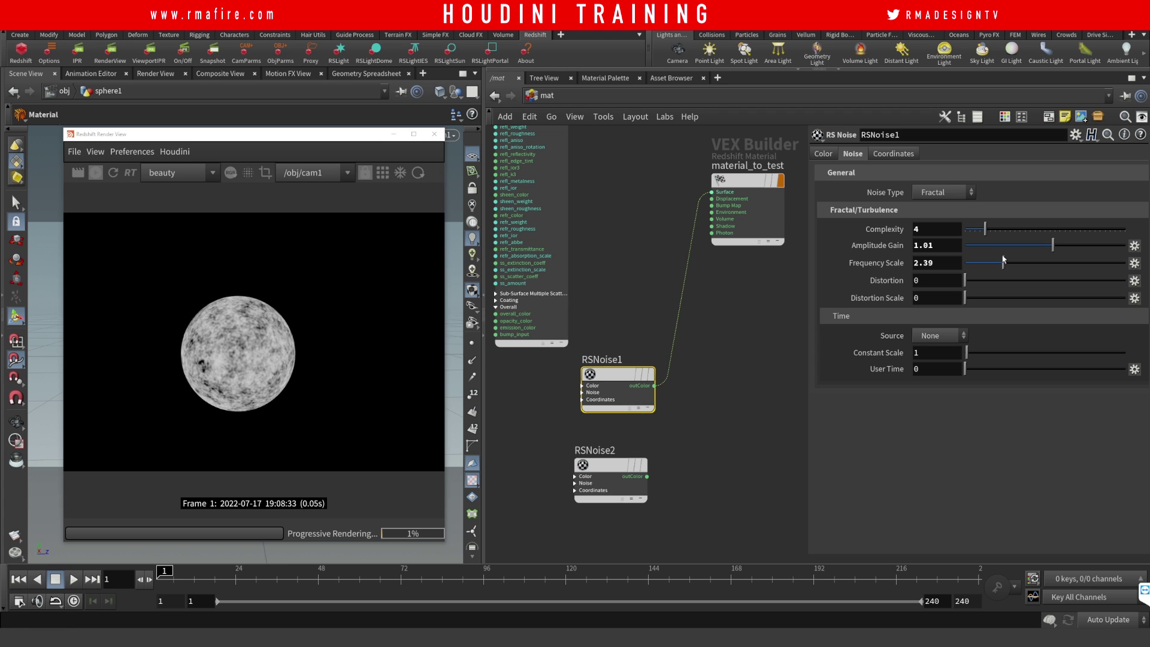
left_click(706, 442)
key("Tab")
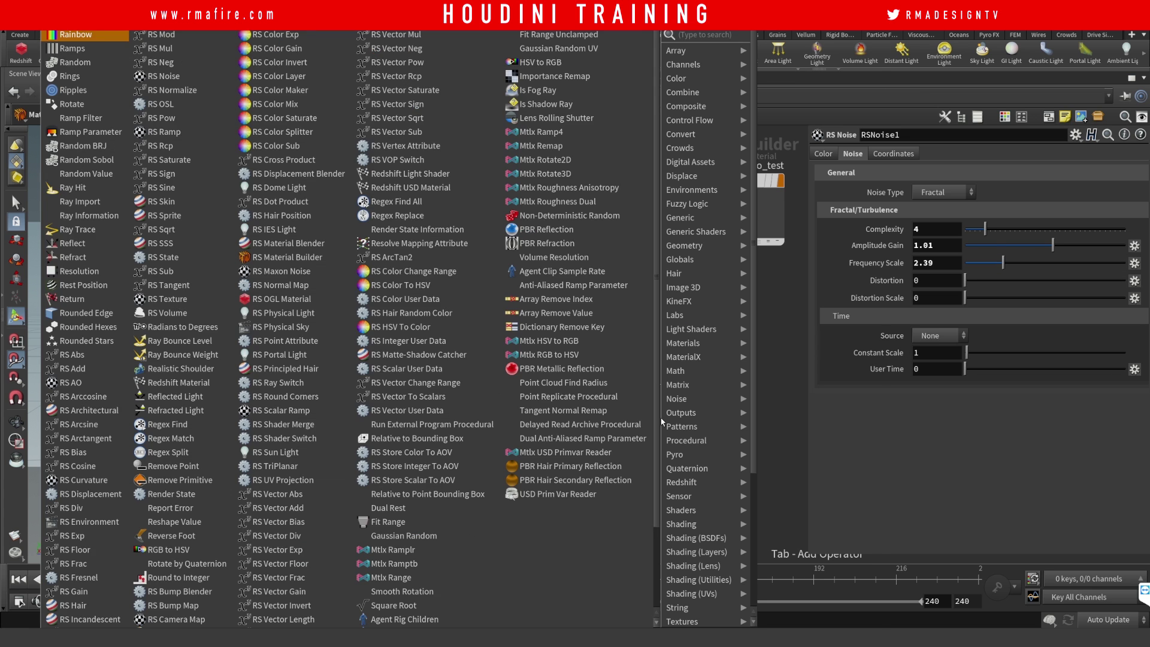
type("rm")
key("BackSpace")
key("BackSpace")
key("Return")
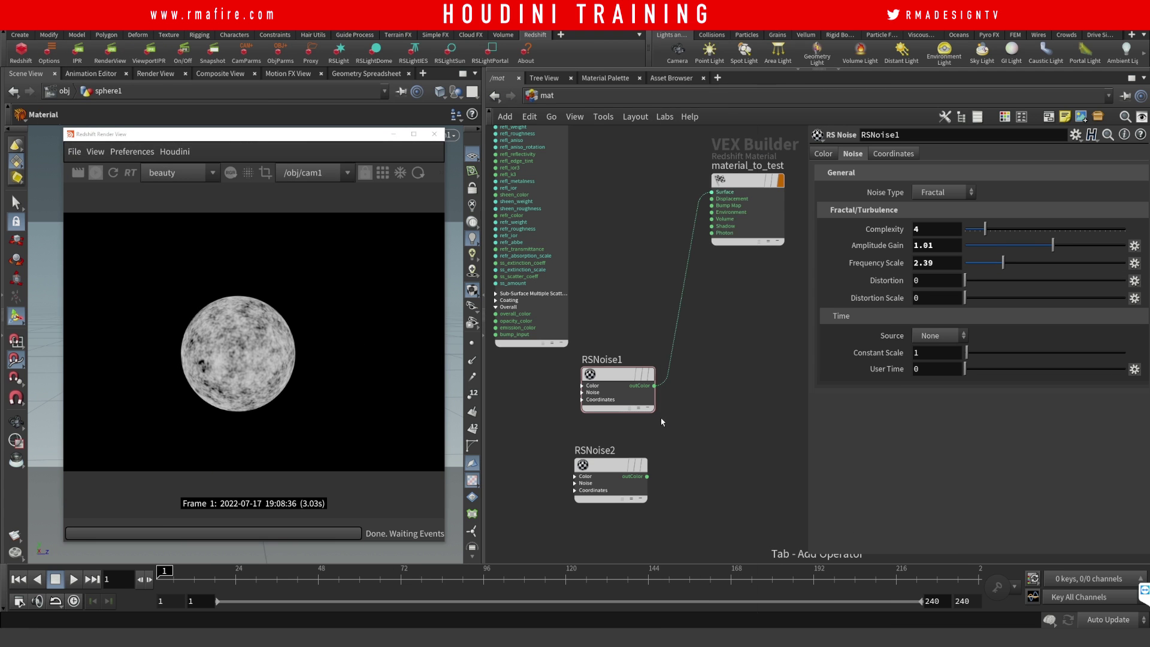
left_click(705, 384)
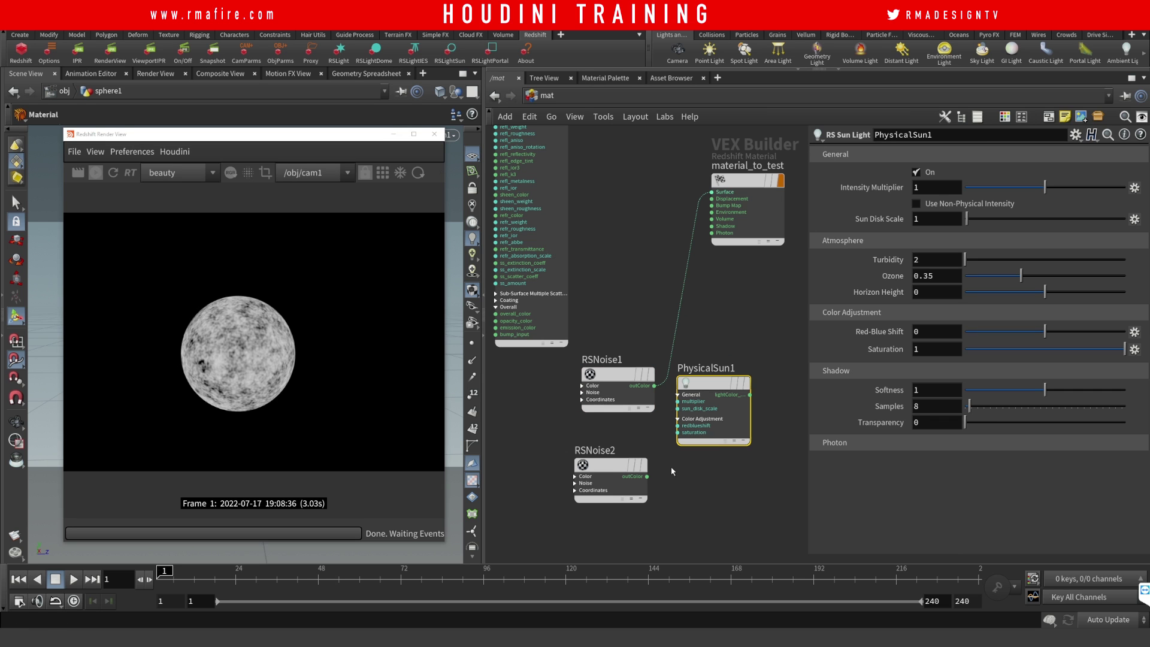
key("Delete")
key("Tab")
type("rs m")
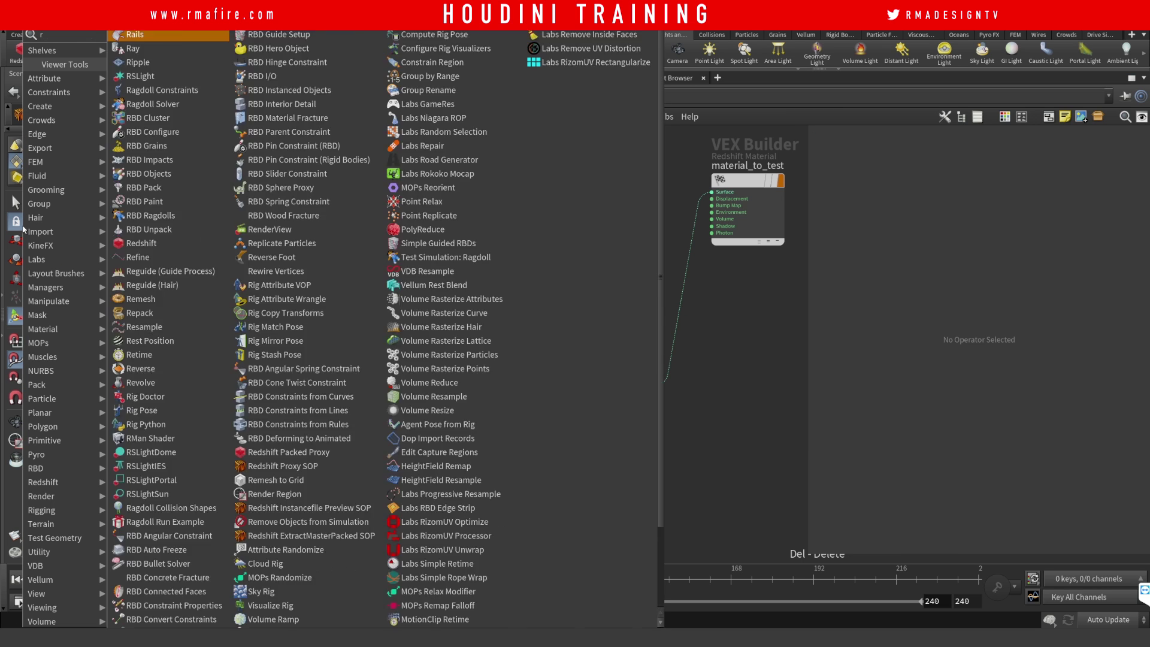
key("BackSpace")
key("BackSpace")
key("BackSpace")
key("BackSpace")
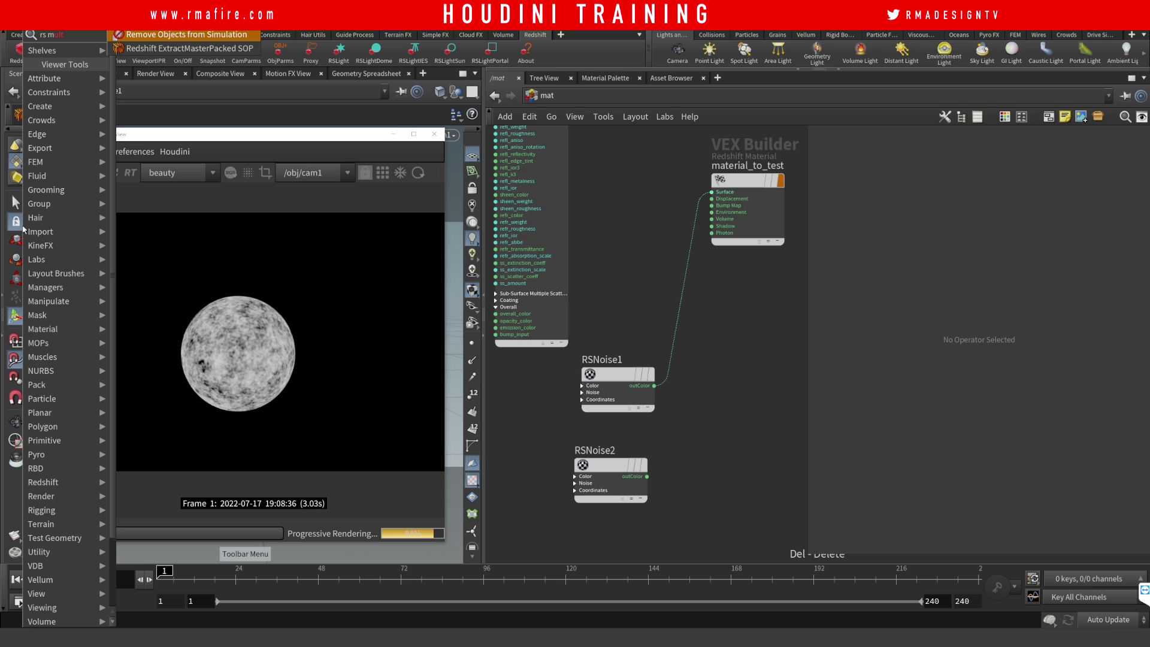
type("rsm")
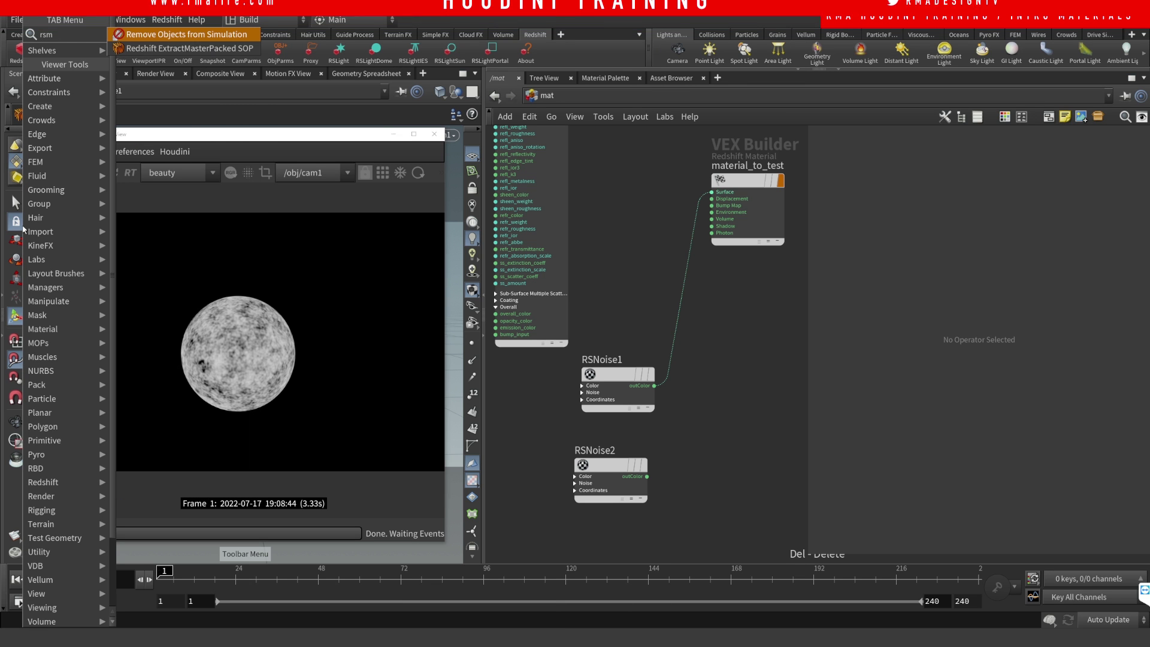
key("Escape")
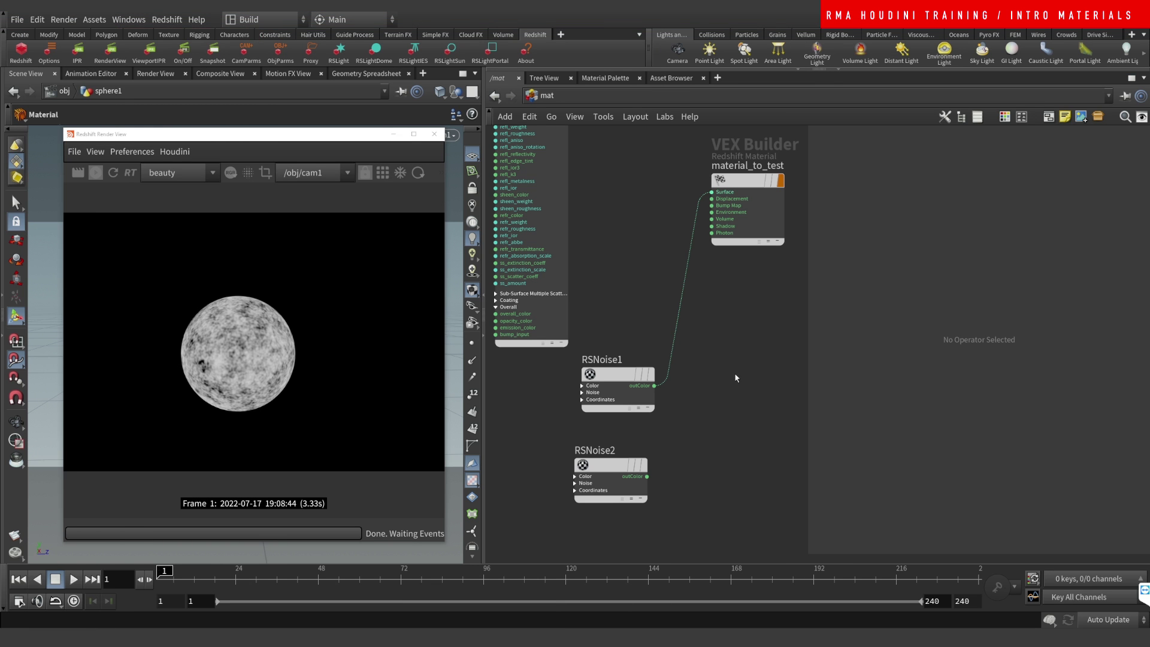
Add an RS Mul node and place it beside the two noise nodes.
key("Tab")
type("rs")
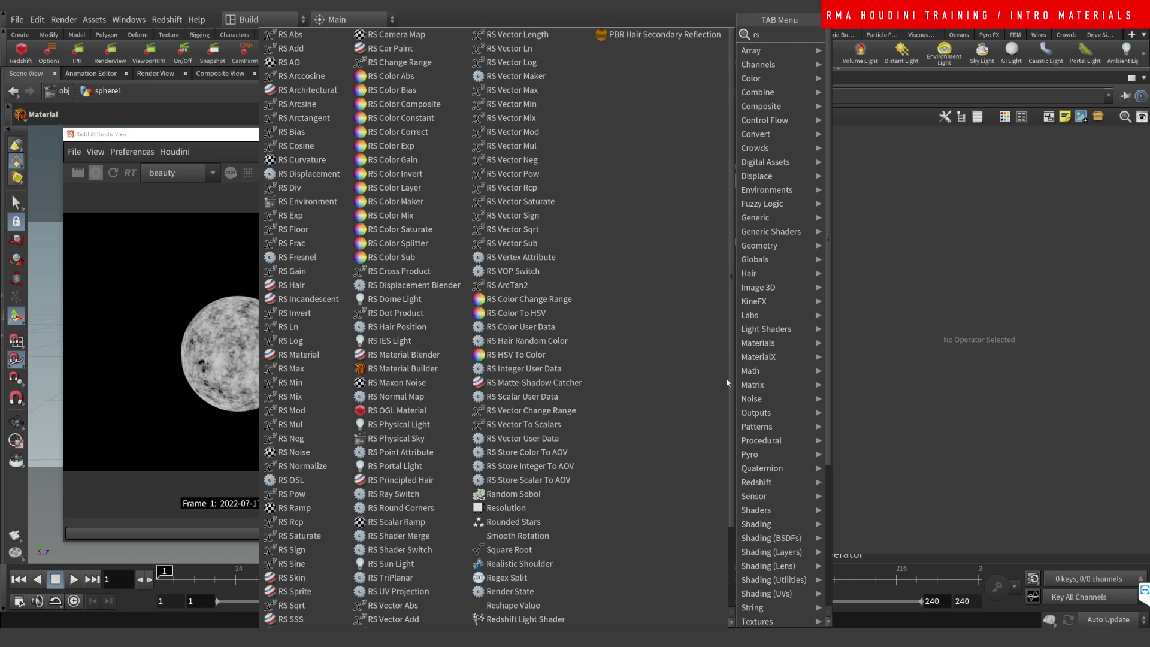
type("mul")
key("Return")
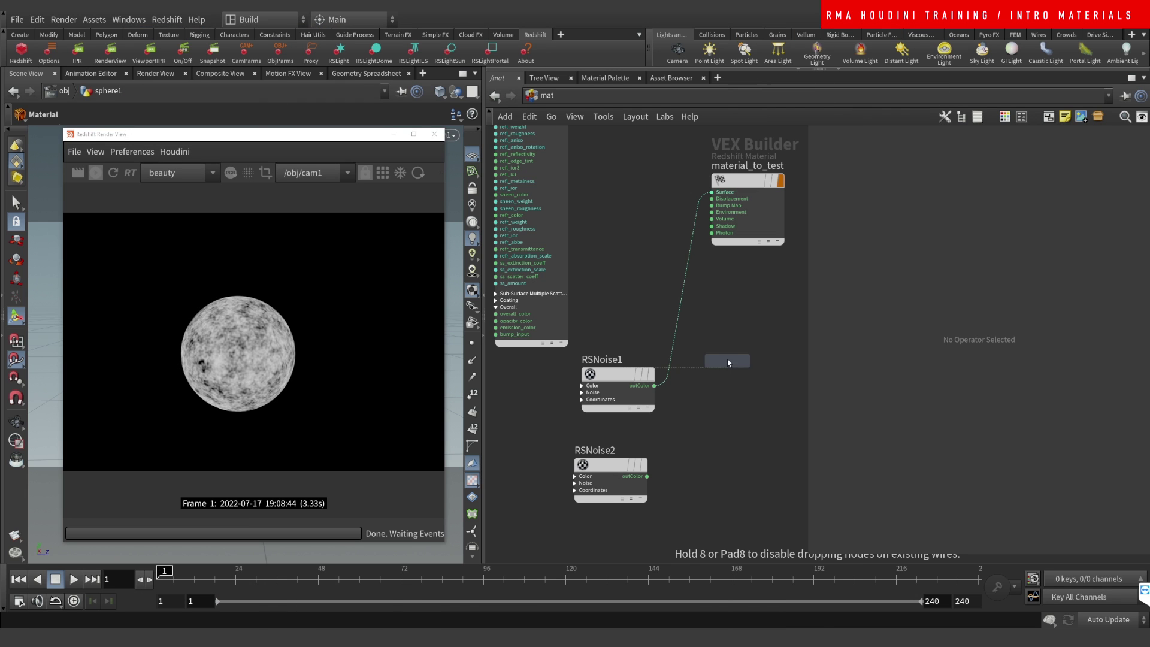
left_click(727, 359)
left_click_drag(716, 358, 719, 395)
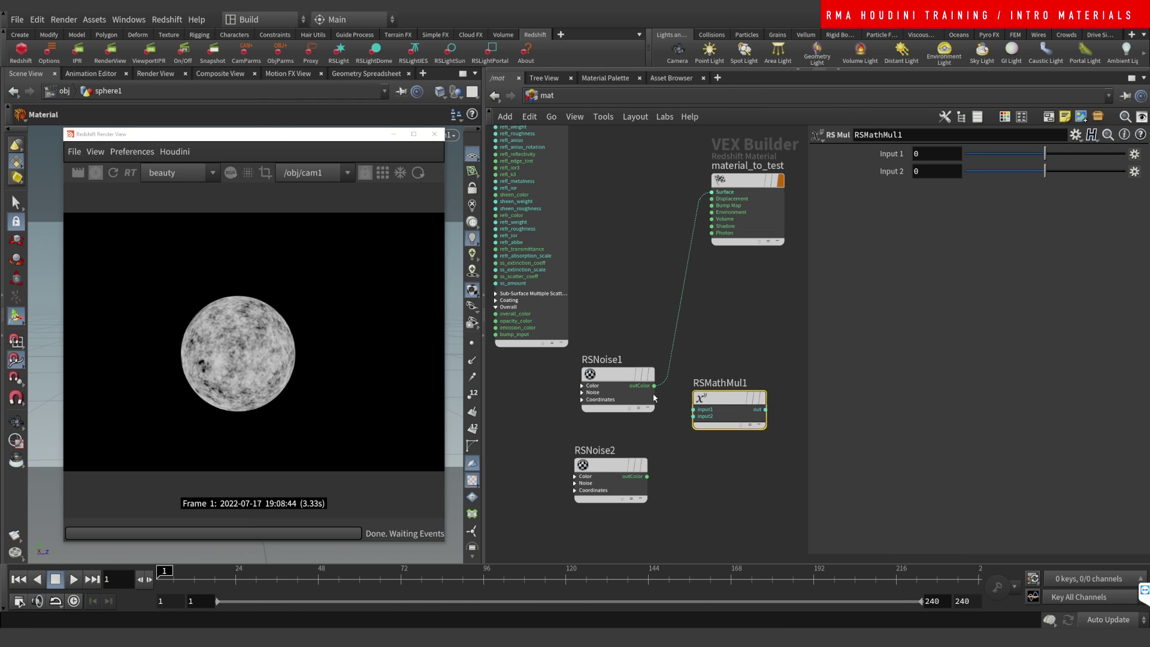
Wire RSNoise1 and RSNoise2 into RSMathMul1's input1 and input2, and connect its output to the Surface of material_to_test.
left_click(654, 386)
left_click(693, 409)
left_click(647, 476)
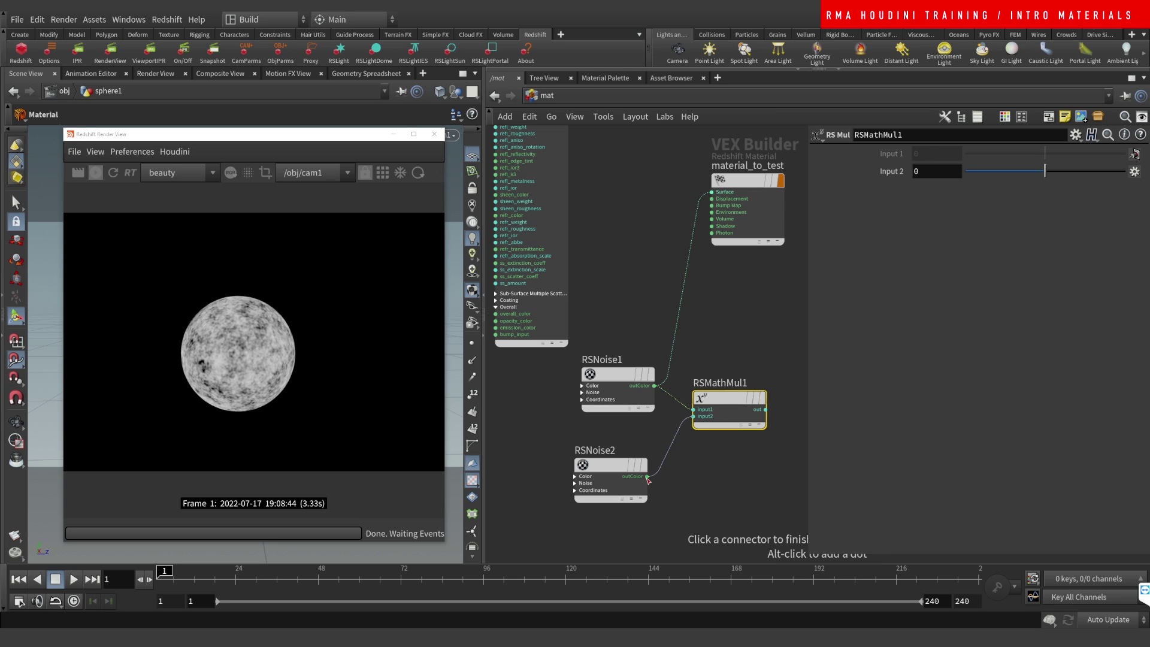
left_click(693, 416)
left_click(766, 409)
left_click(712, 192)
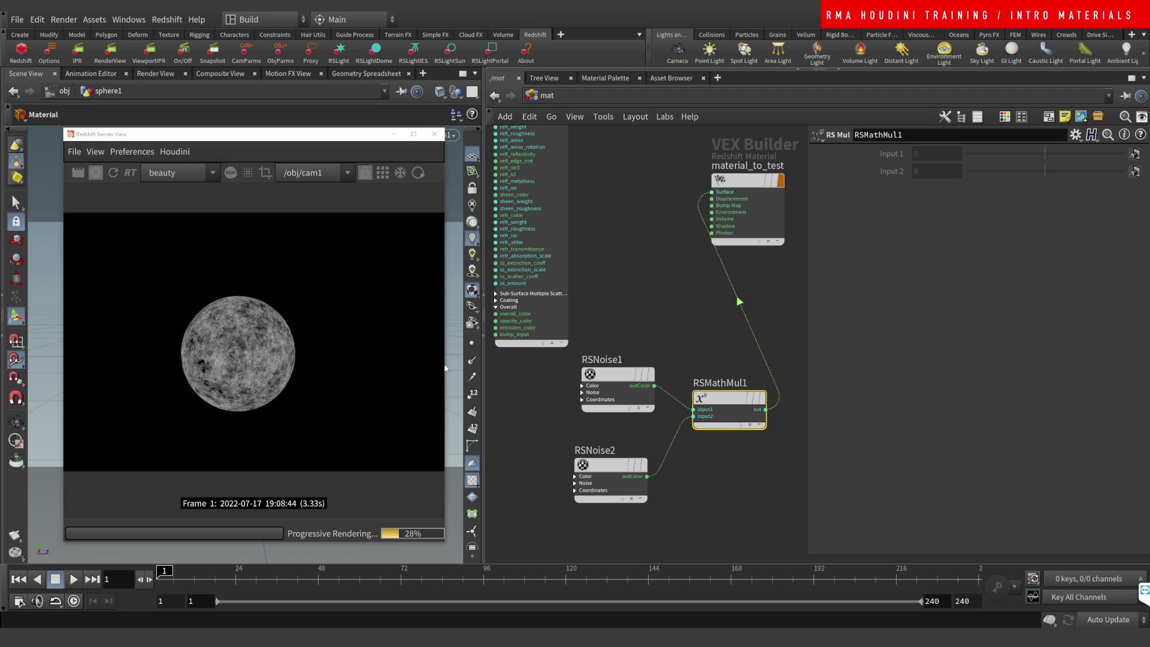
Move RSMathMul1 lower beside the noise nodes, and shift it together with RSNoise1 and RSNoise2 away from material_to_test.
left_click_drag(704, 403, 695, 453)
middle_click_drag(640, 298, 649, 348)
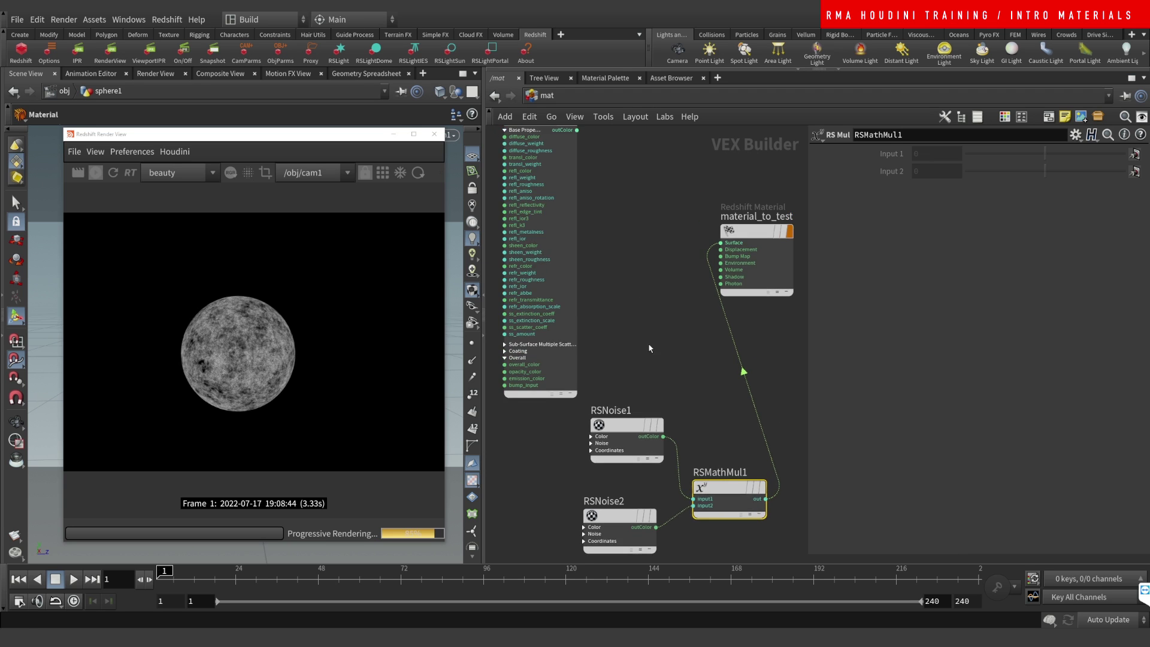
scroll(649, 348, "down", 3)
left_click_drag(565, 393, 716, 487)
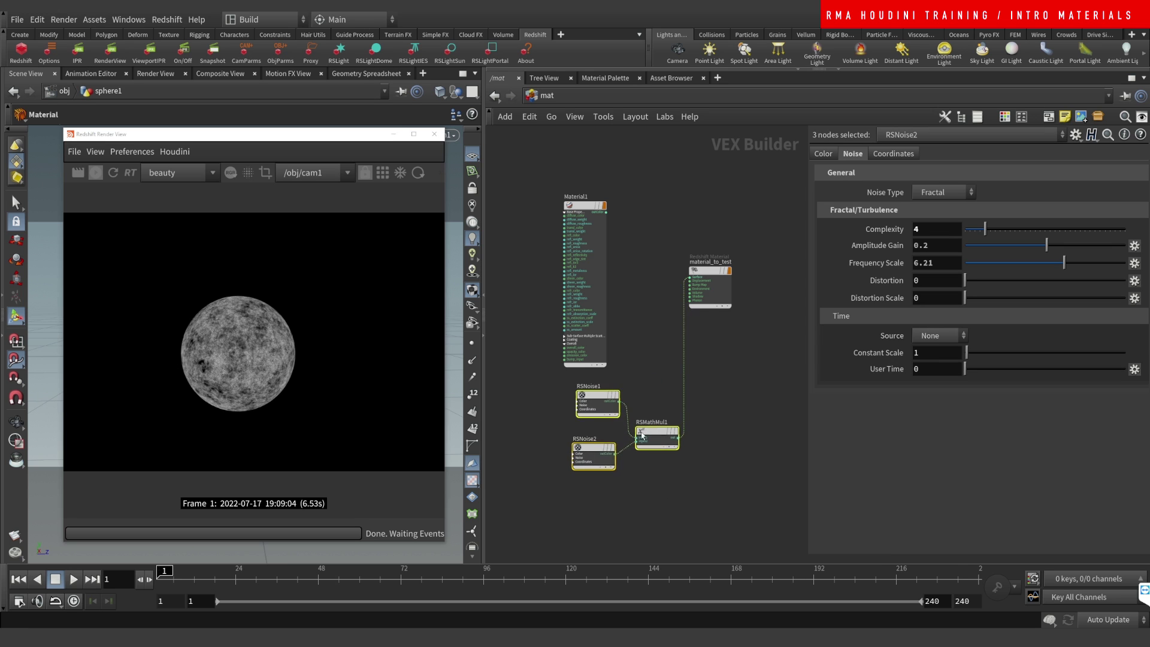
left_click_drag(642, 435, 588, 431)
Insert an RS Ramp node on the wire between RSMathMul1 and material_to_test, and place it beside RSMathMul1.
scroll(671, 402, "up", 5)
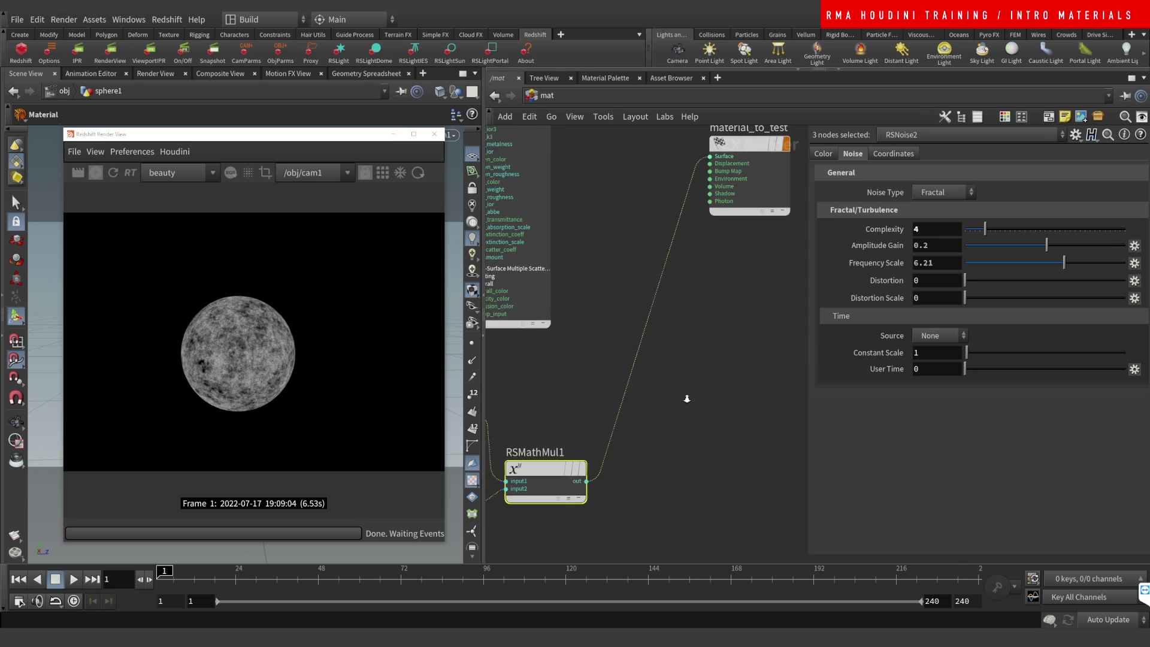
left_click(687, 398)
key("Tab")
type("rsra")
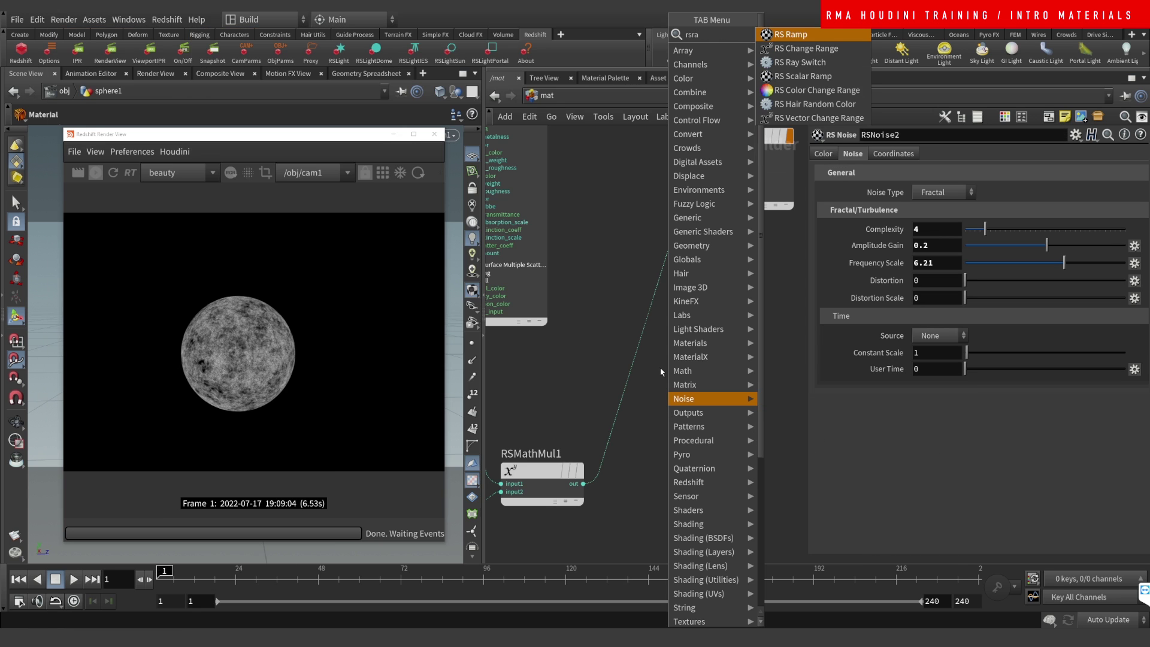
left_click(791, 34)
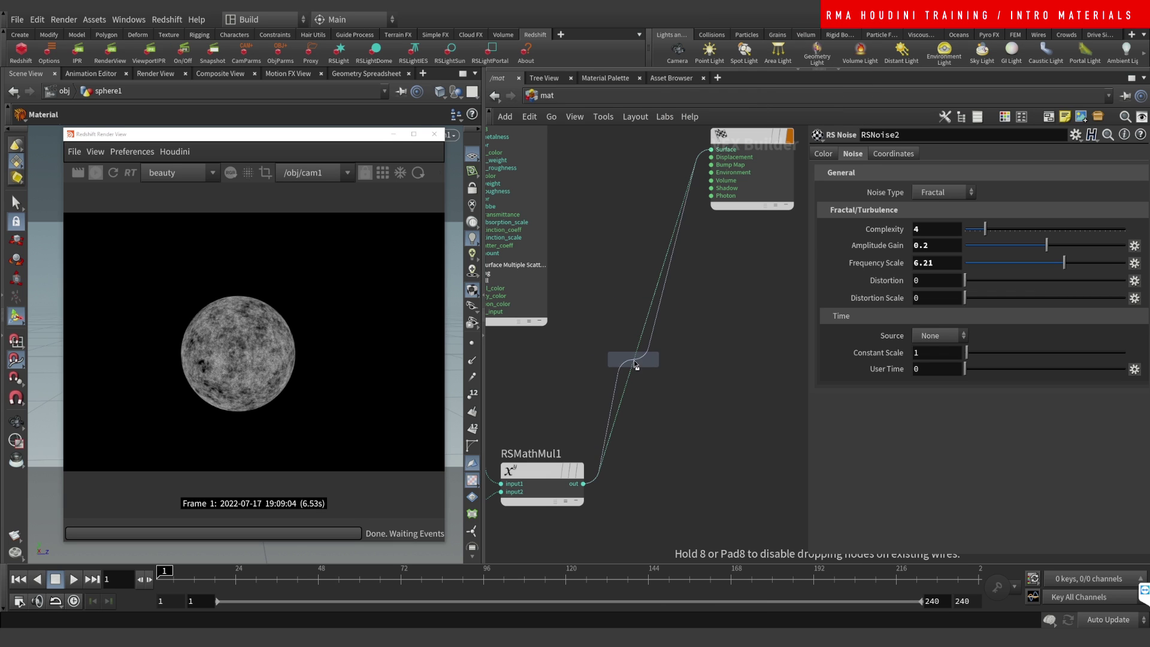
left_click(636, 365)
left_click_drag(695, 369, 665, 462)
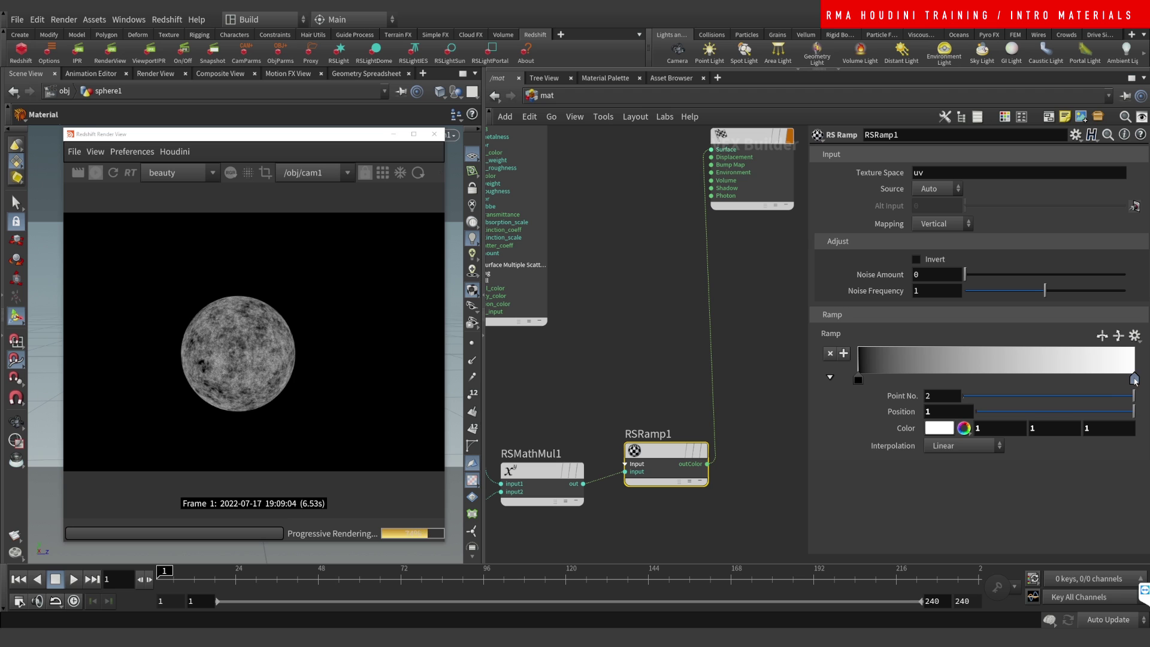
Move the white point of RSRamp1 to position 0.973984 and select its black point.
mouse_move(1135, 379)
left_mouse_down()
mouse_move(892, 359)
mouse_move(1128, 362)
left_mouse_up()
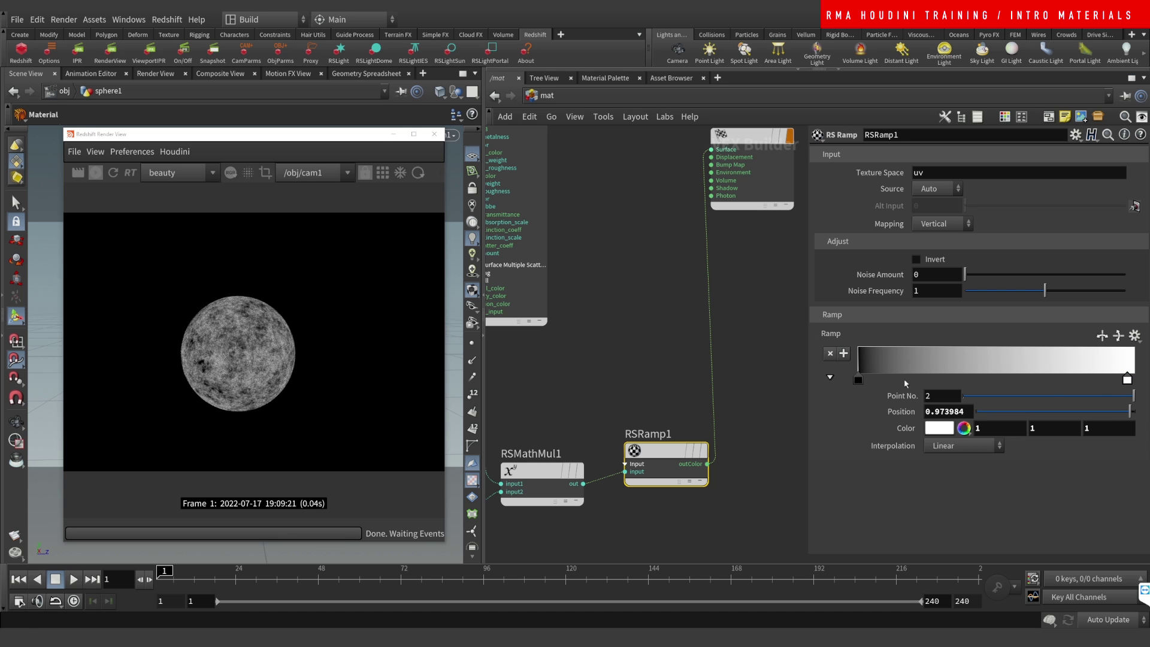
mouse_move(858, 380)
left_mouse_down()
mouse_move(1055, 371)
mouse_move(971, 360)
mouse_move(858, 376)
left_mouse_up()
Collapse the Base Properties inputs on the Material1 node and set its preset to Gold.
scroll(670, 405, "down", 5)
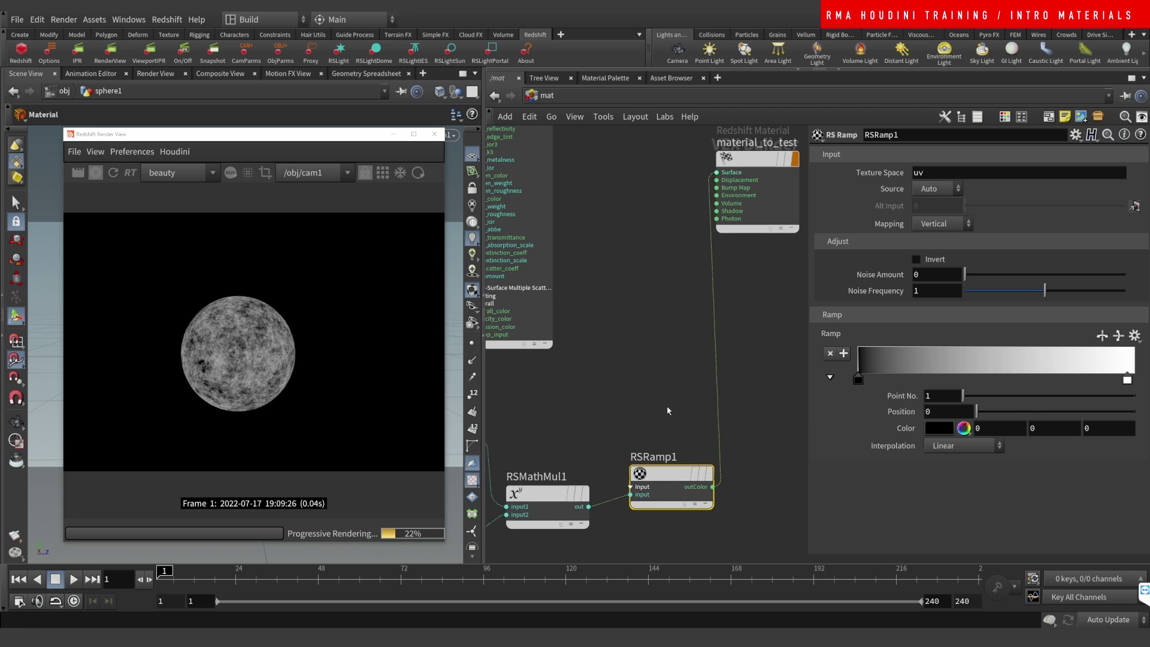
scroll(636, 298, "up", 1)
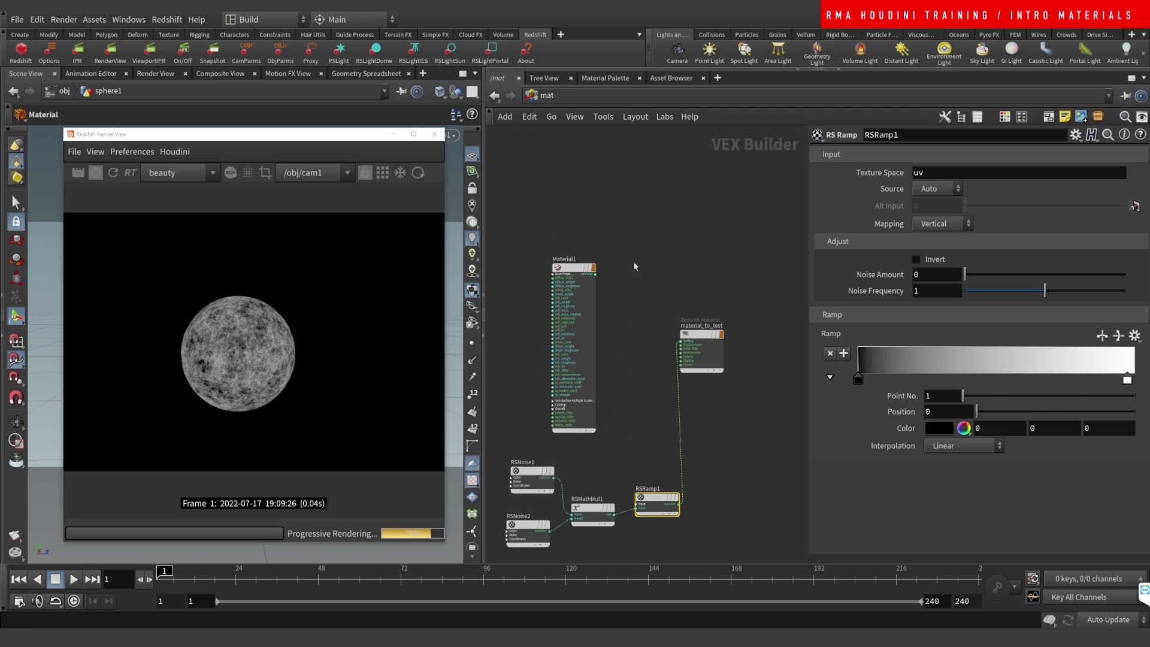
scroll(597, 263, "up", 1)
left_click(542, 278)
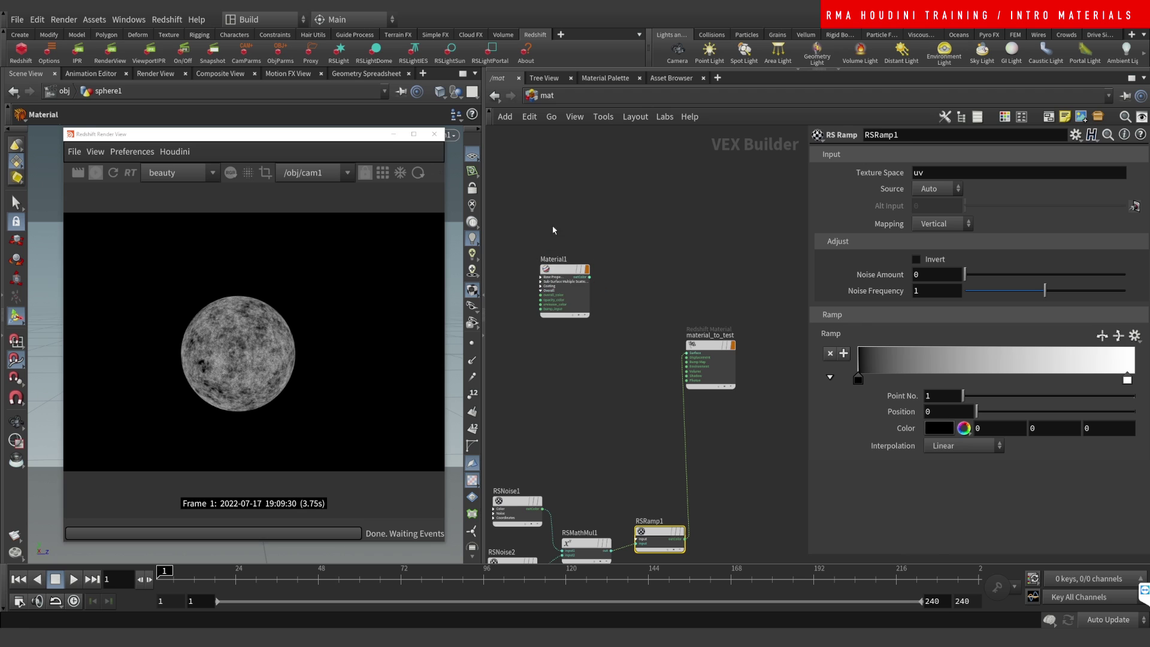
left_click(941, 173)
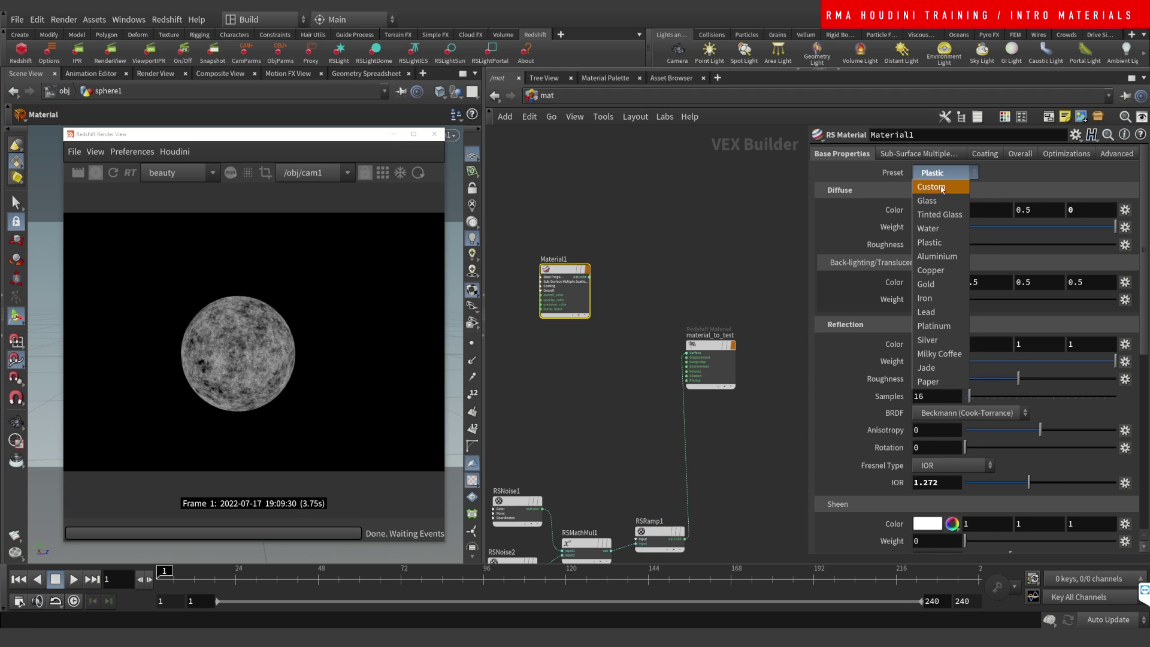
left_click(933, 280)
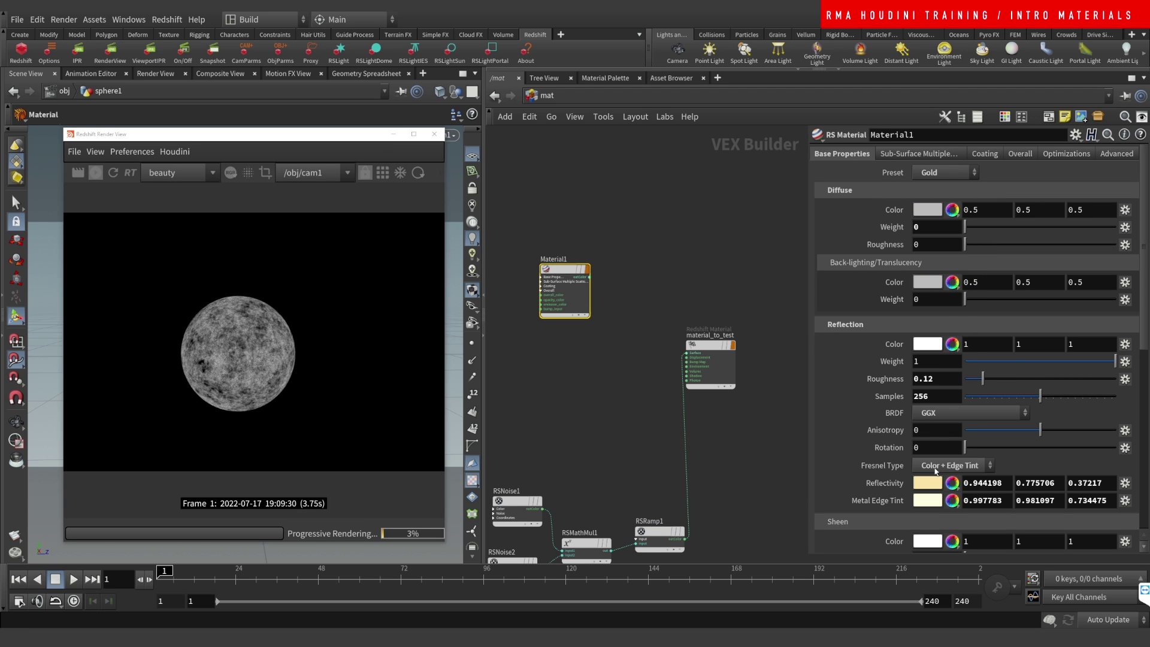
Connect Material1's outColor to the Surface of material_to_test, replacing the ramp, and move Material1 slightly closer.
scroll(607, 272, "up", 1)
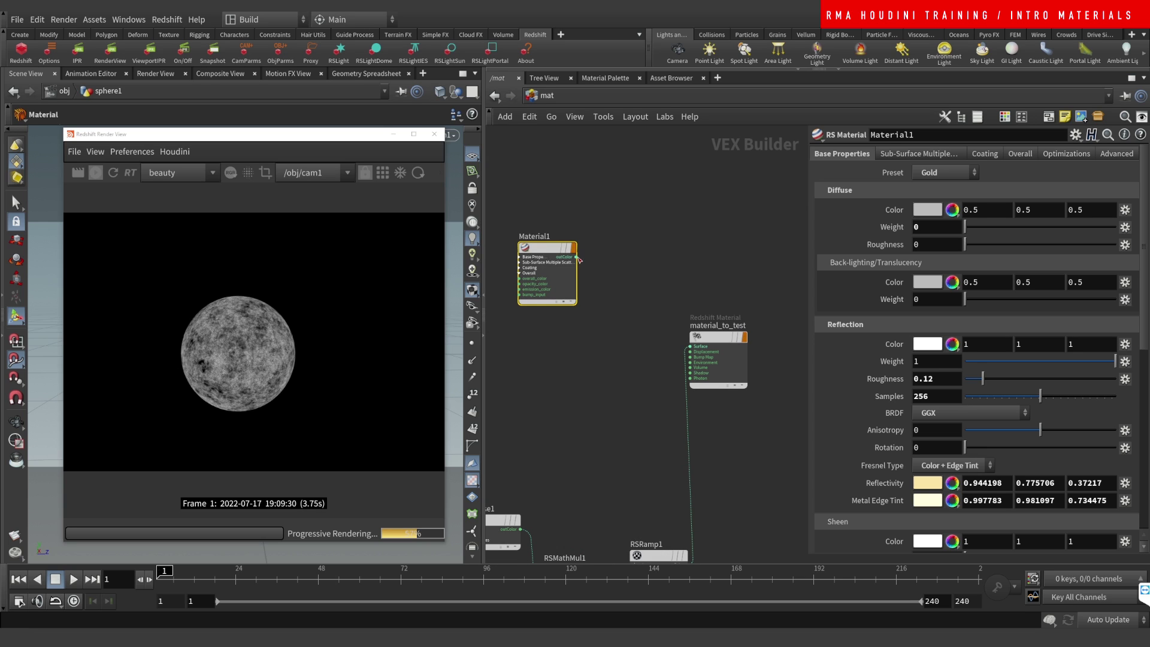
left_click(719, 339)
left_click_drag(575, 256, 691, 346)
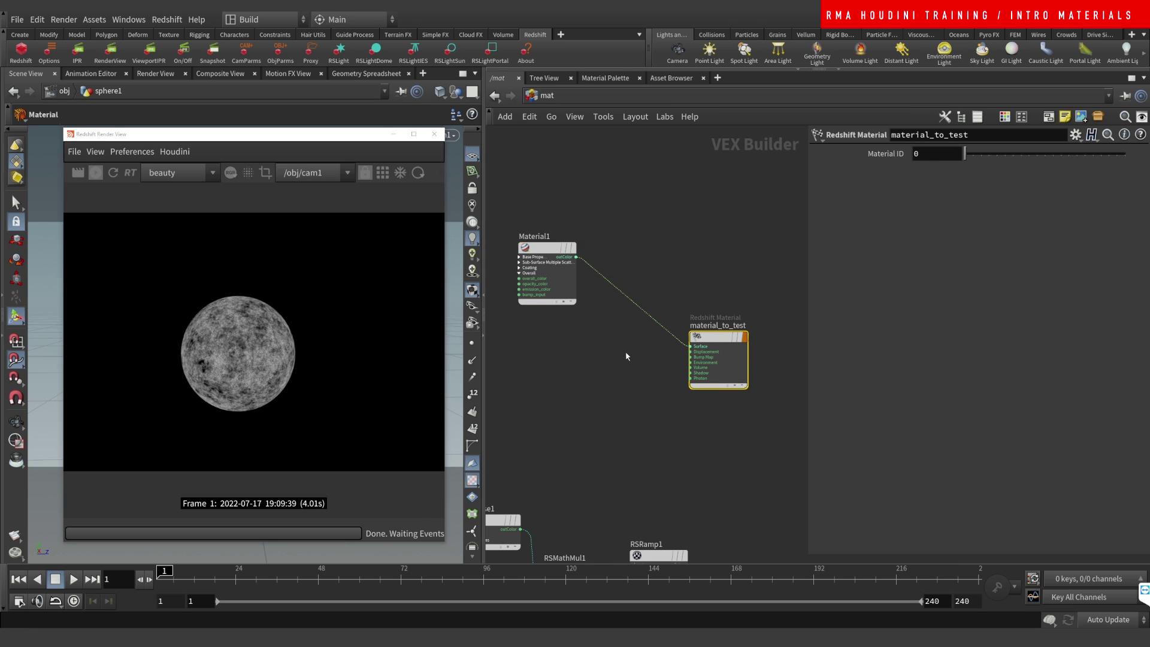
scroll(626, 357, "down", 3)
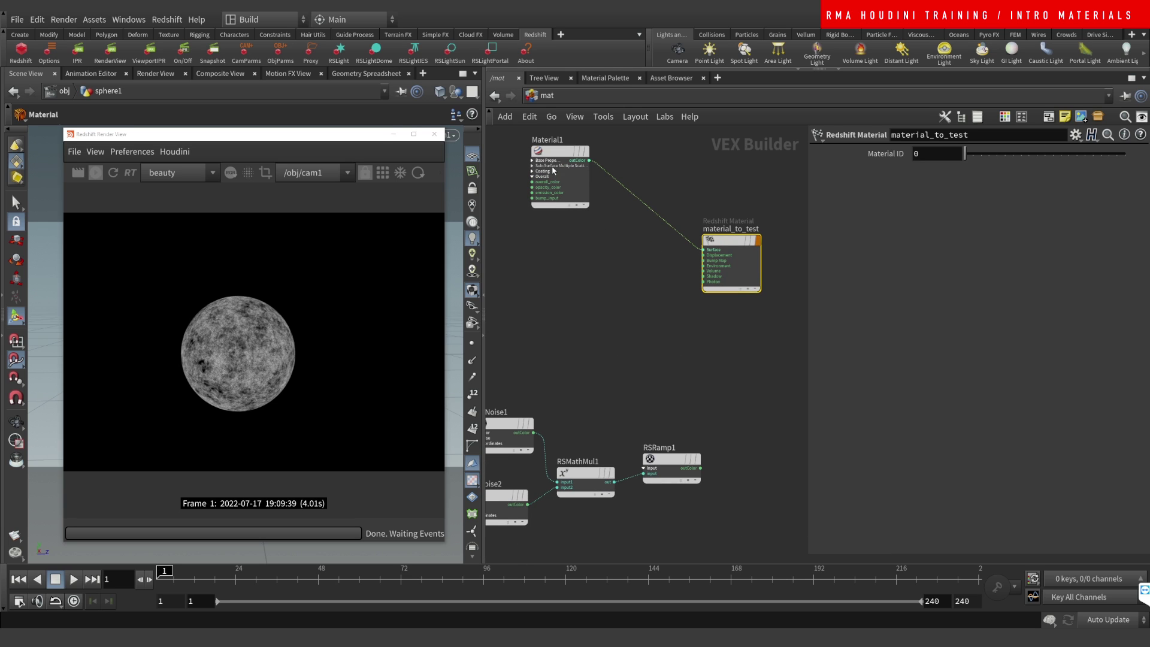
left_click_drag(560, 157, 573, 196)
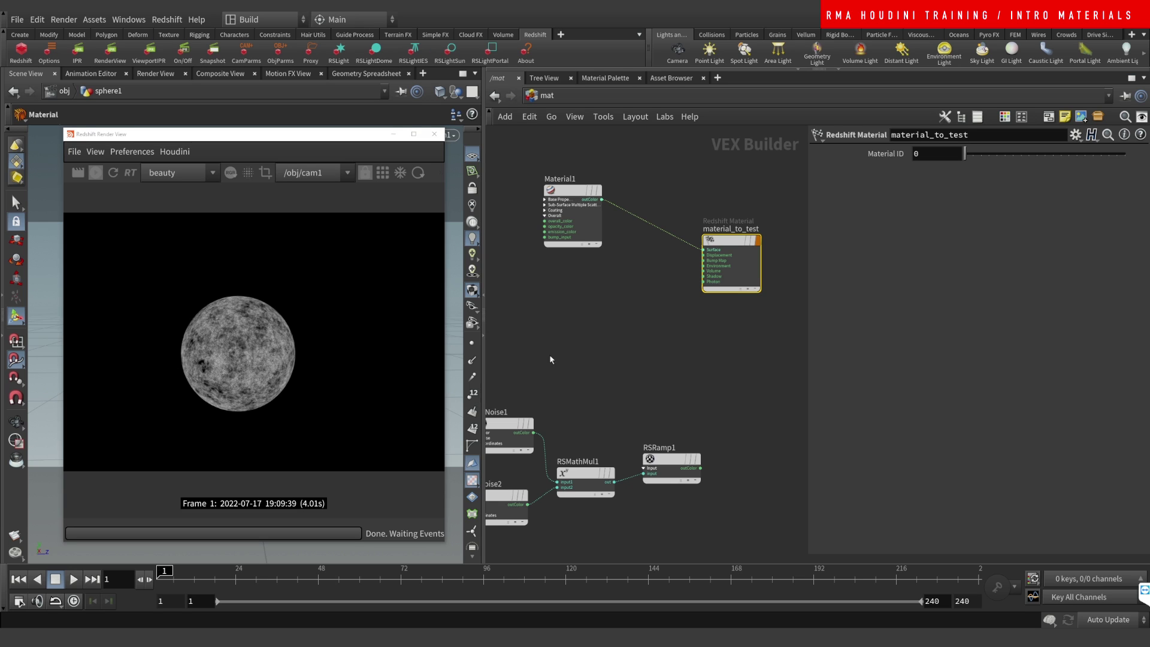
Switch to Snipping Tool, capture the empty parameter area as a drawing canvas, and move the snip window over the node network.
mouse_move(341, 644)
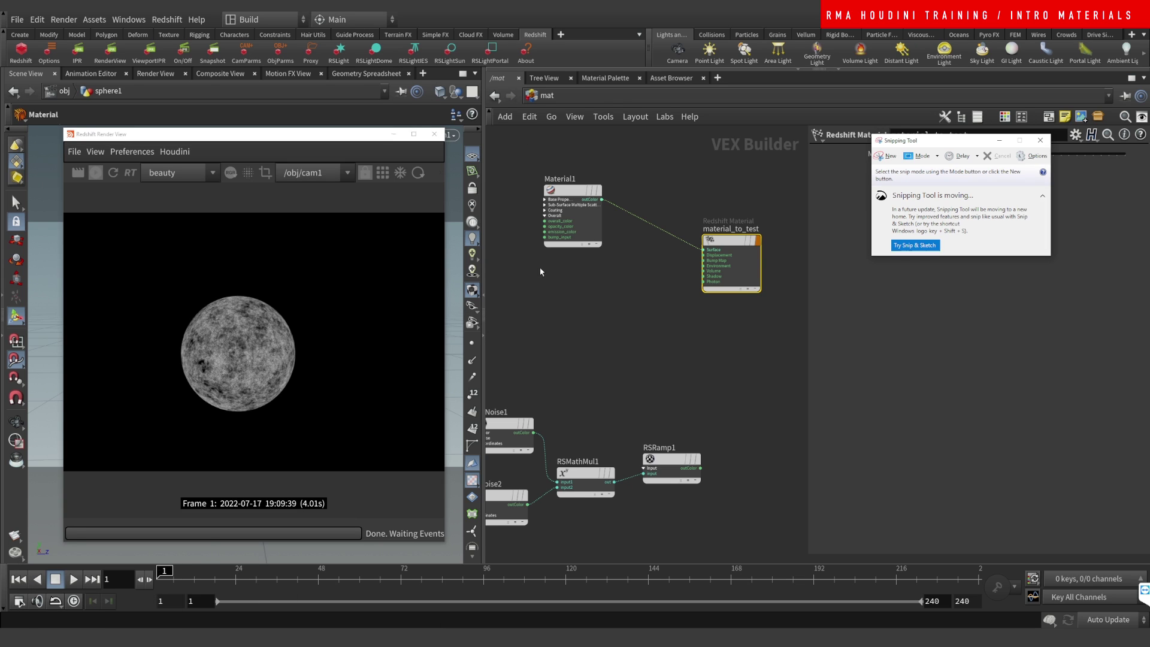
left_click(882, 156)
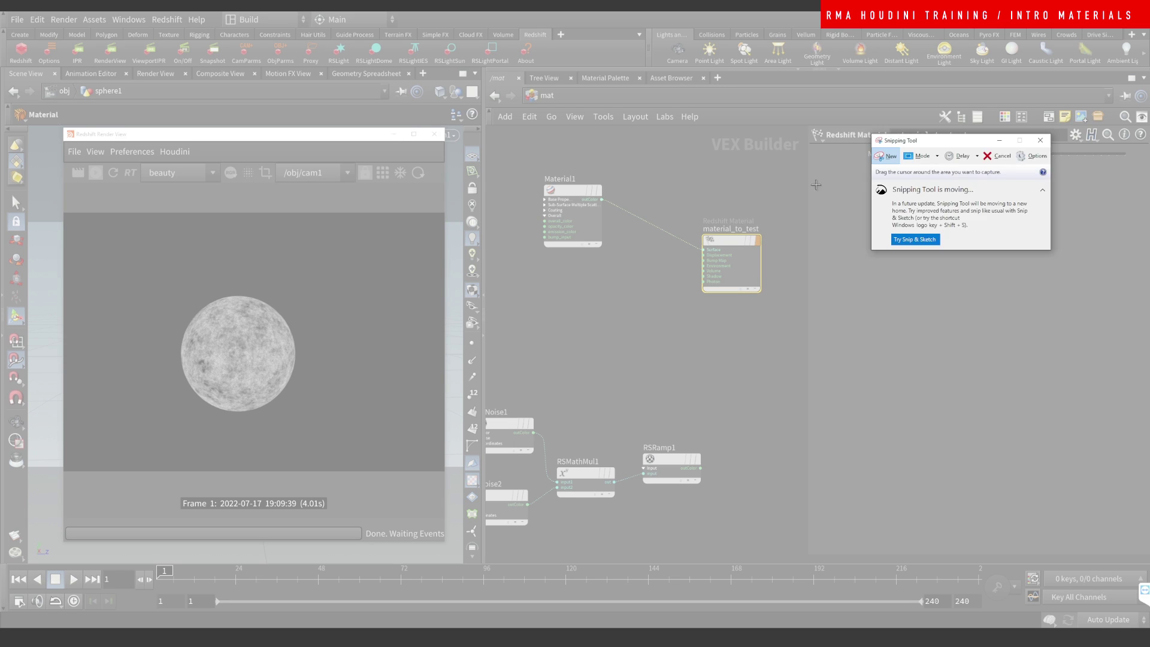
left_click_drag(819, 185, 1088, 501)
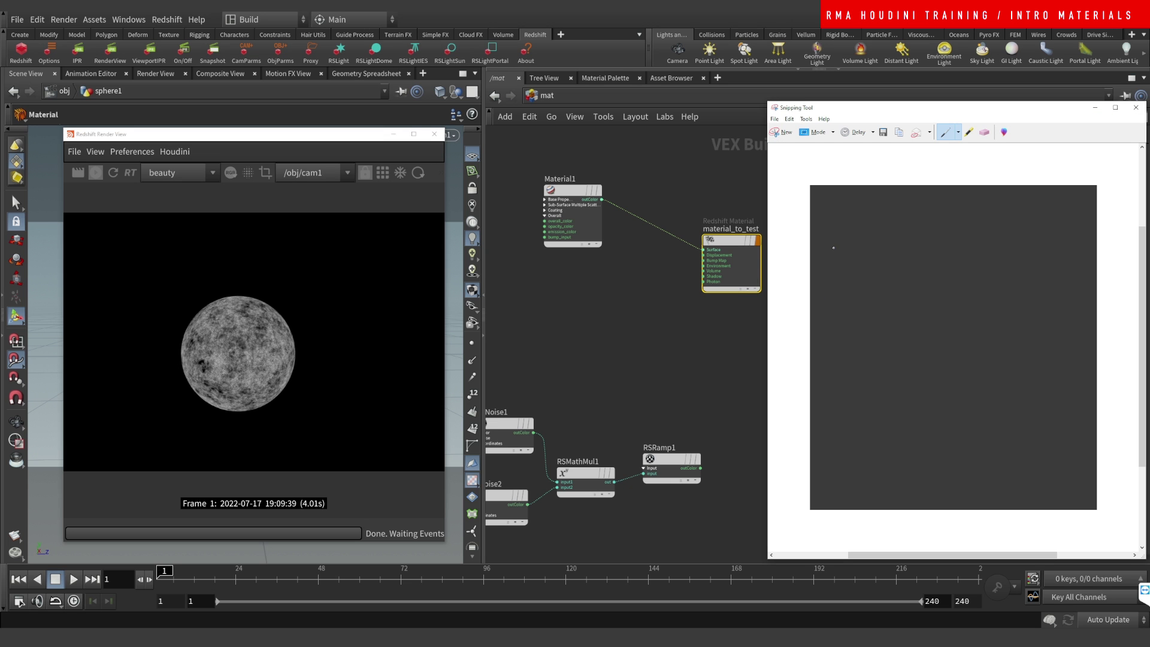
left_click_drag(883, 109, 660, 95)
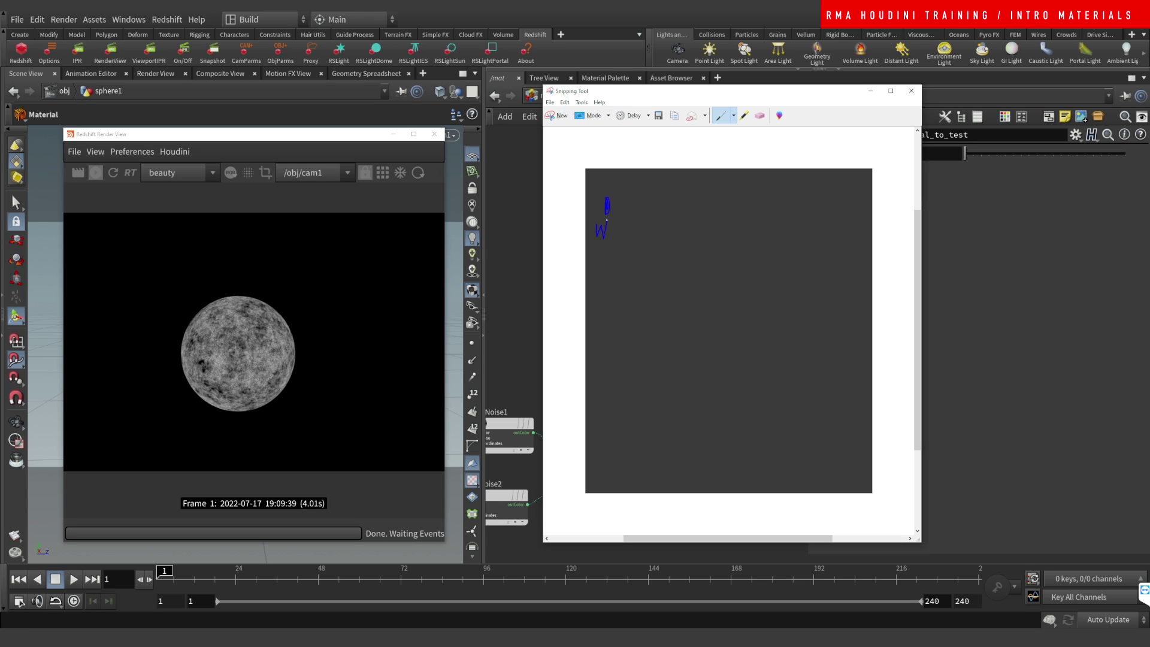
Sketch a horizontal line with marks between W and B on the snip, and close Snipping Tool without saving.
left_click_drag(615, 207, 805, 219)
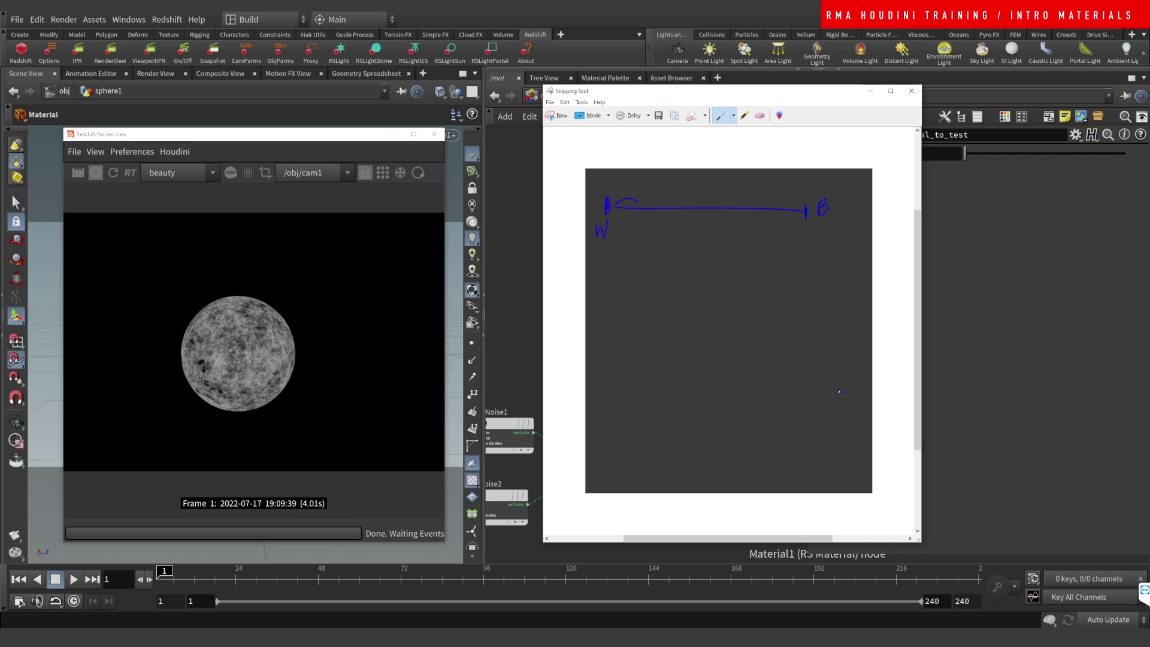
left_click_drag(842, 392, 816, 391)
left_click_drag(699, 276, 686, 275)
mouse_move(672, 451)
left_mouse_down()
mouse_move(689, 374)
mouse_move(705, 434)
left_mouse_up()
left_click(911, 91)
left_click(770, 326)
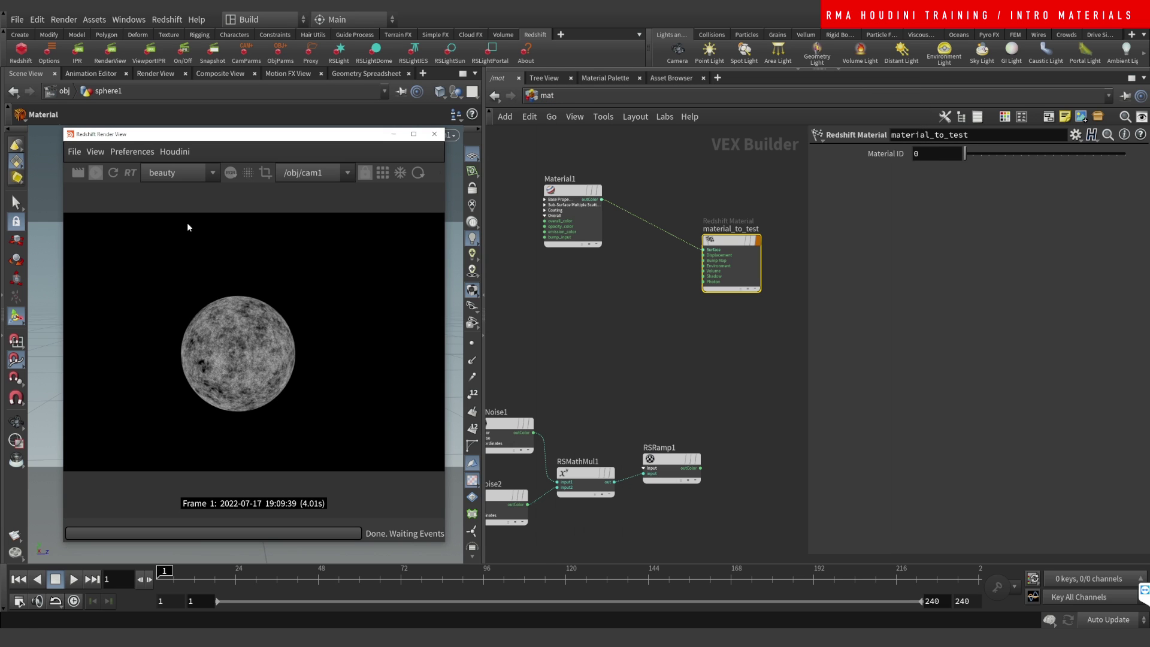
Restart the live render in the Redshift Render View.
left_click(96, 174)
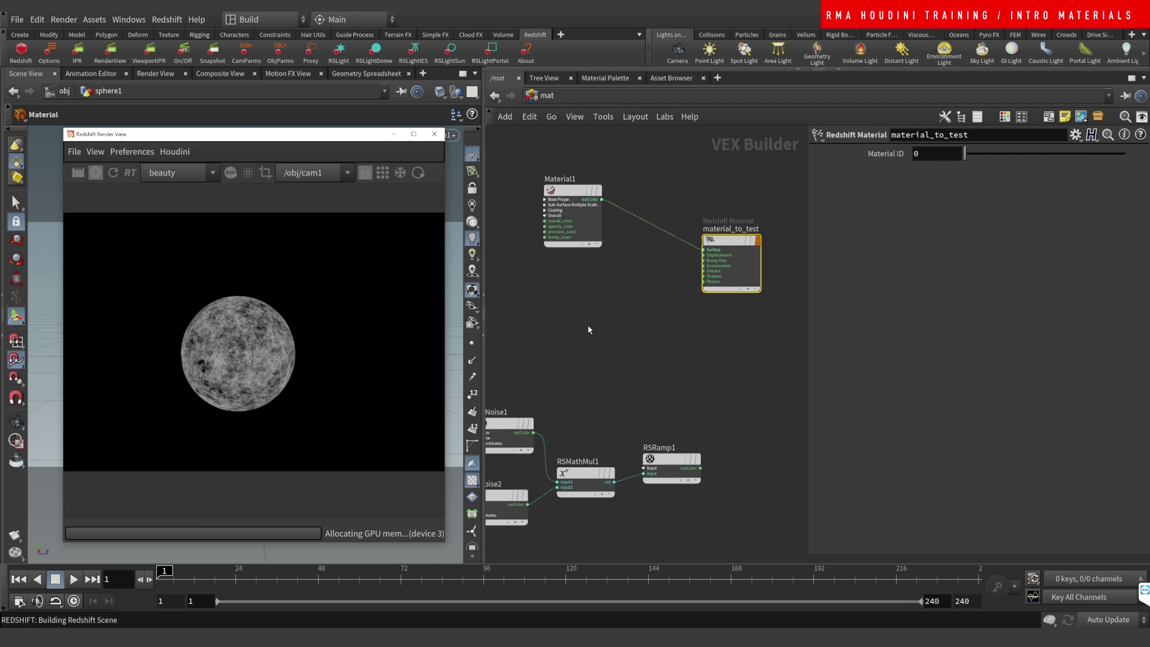
middle_click_drag(588, 325, 578, 330)
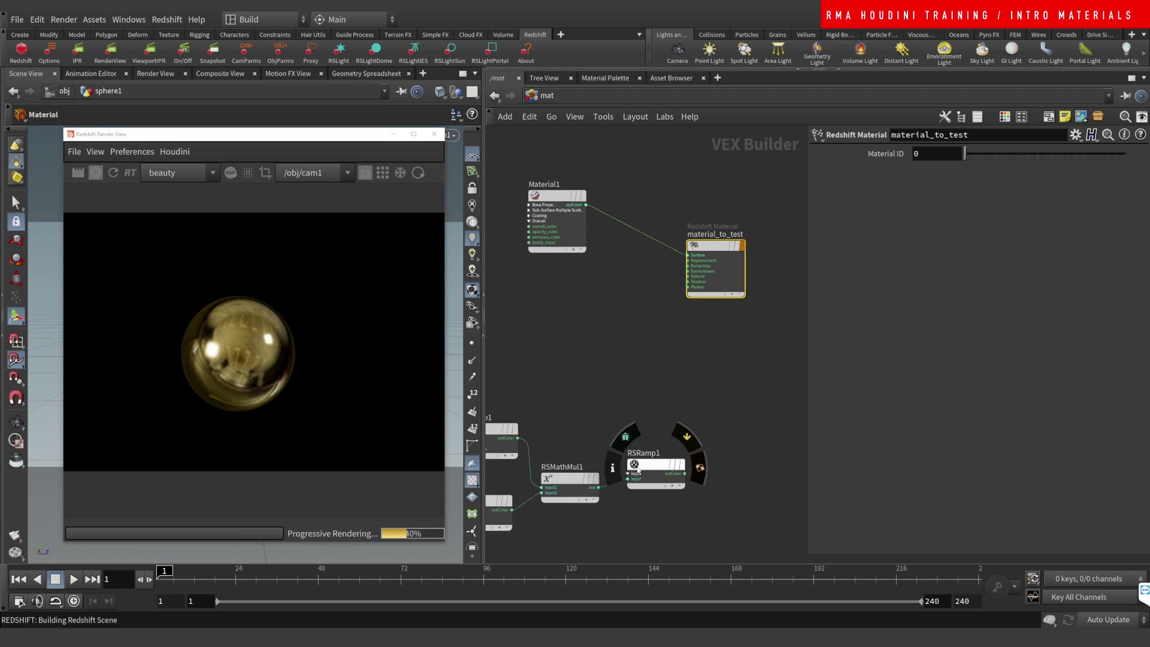
Move RSRamp1 closer to RSMathMul1 and add an RS Bump Map node between the ramp and material_to_test.
left_click_drag(646, 461, 590, 484)
scroll(716, 380, "up", 3)
key("Tab")
type("rsbump")
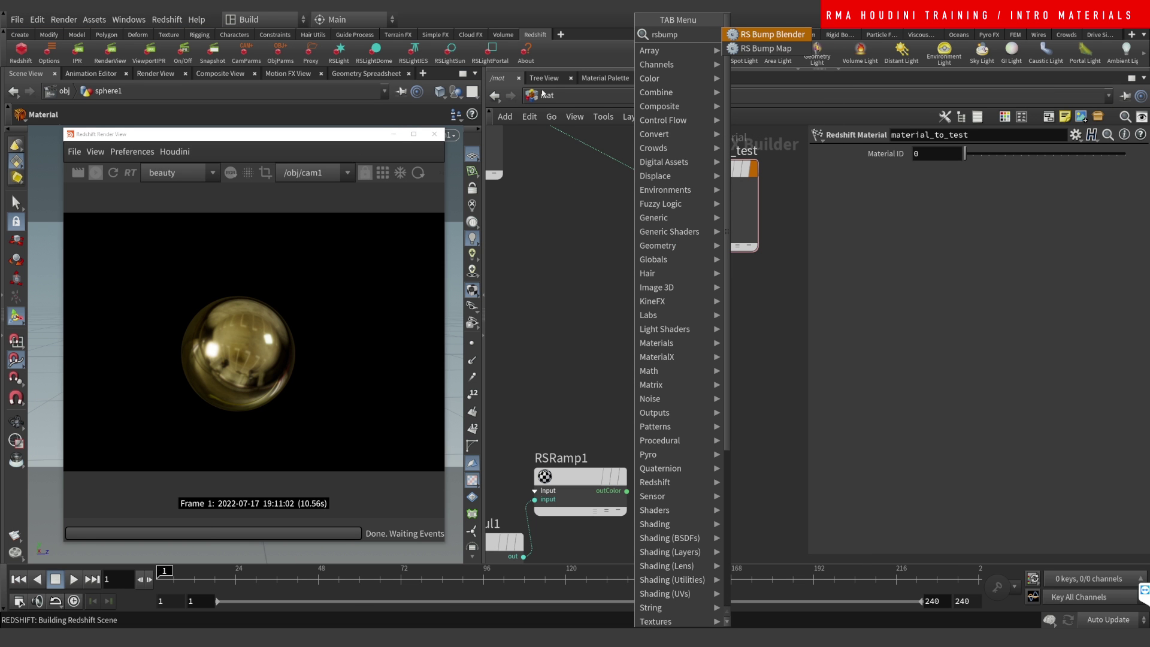
key("Down")
key("Return")
left_click(672, 393)
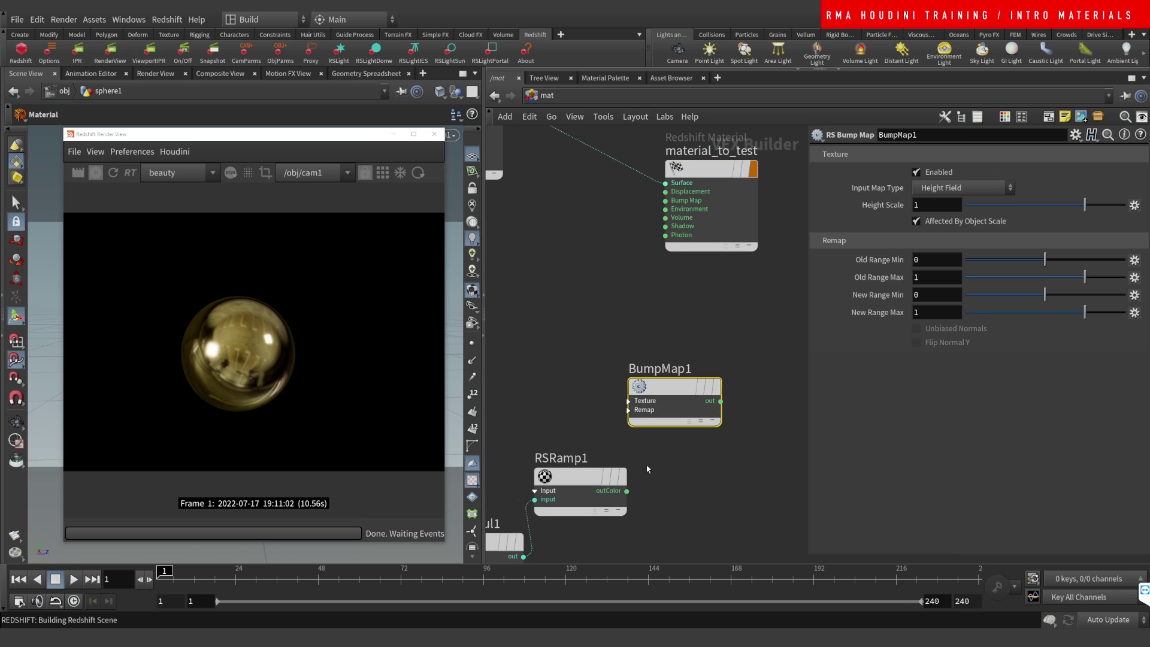
Wire RSRamp1's outColor into BumpMap1's Texture input and set the bump's Height Scale to .1.
scroll(665, 401, "up", 3)
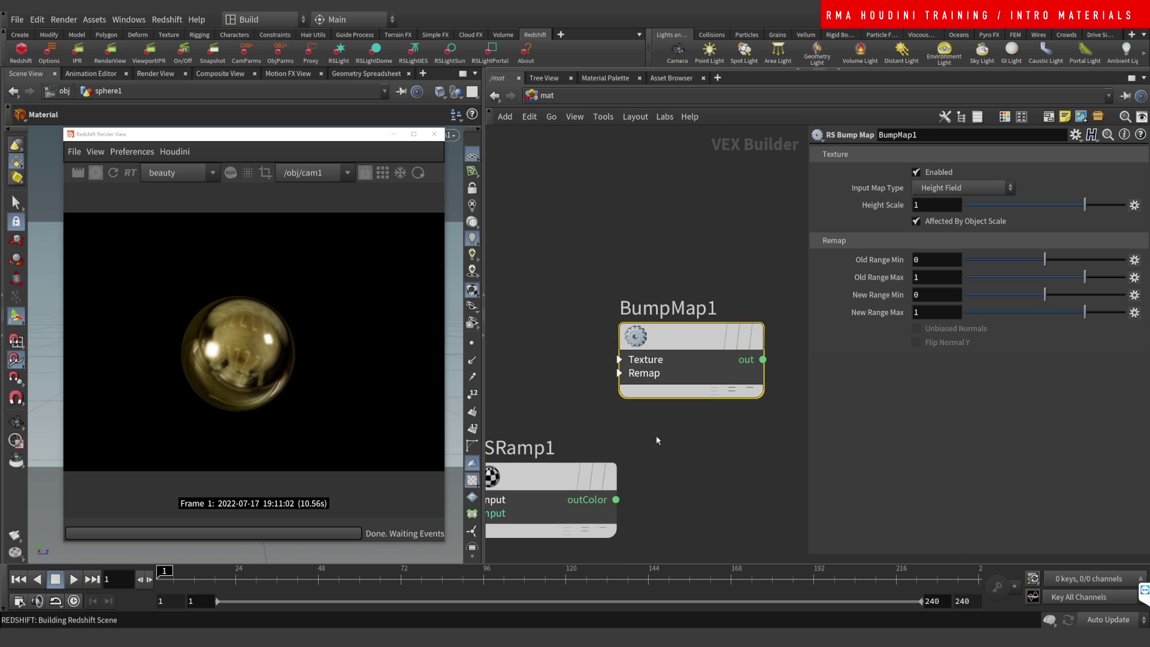
left_click(616, 499)
left_click(619, 373)
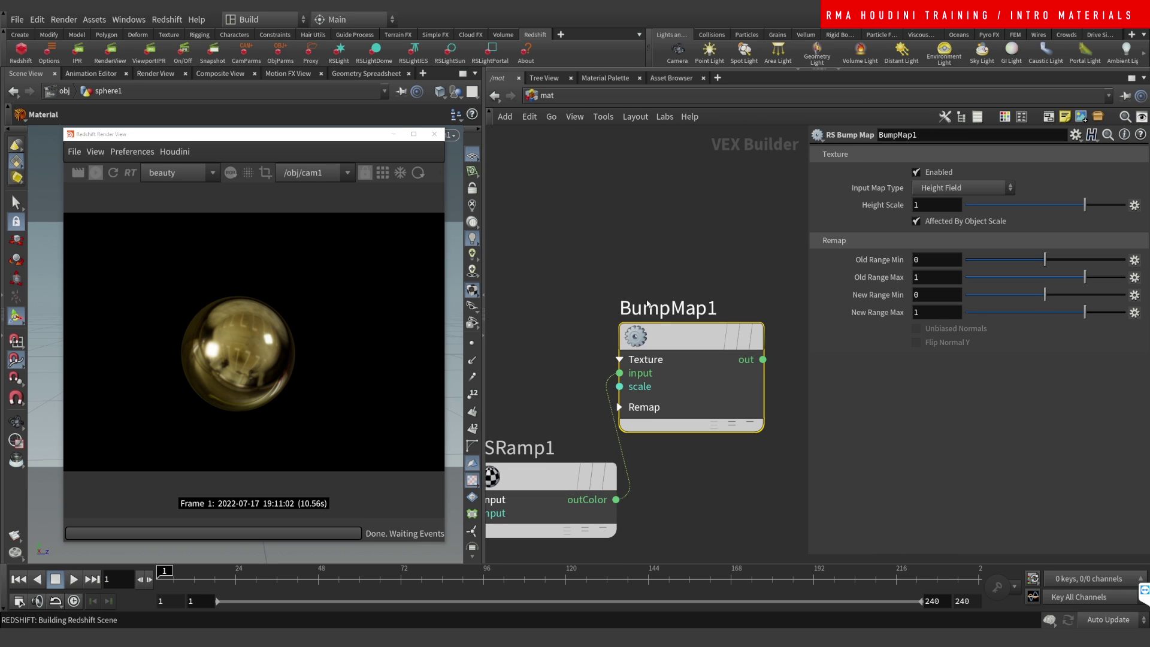
left_click(932, 204)
type(".1")
key("Return")
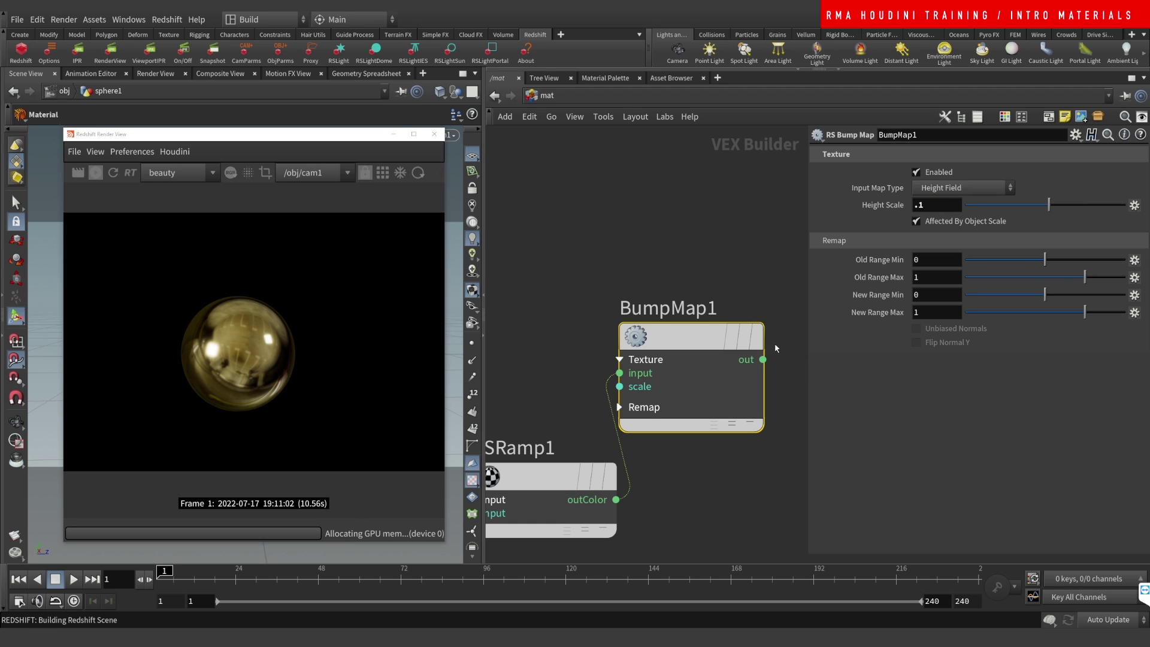
Connect BumpMap1's output to the Bump Map input of material_to_test and place BumpMap1 beside RSRamp1.
scroll(659, 311, "down", 5)
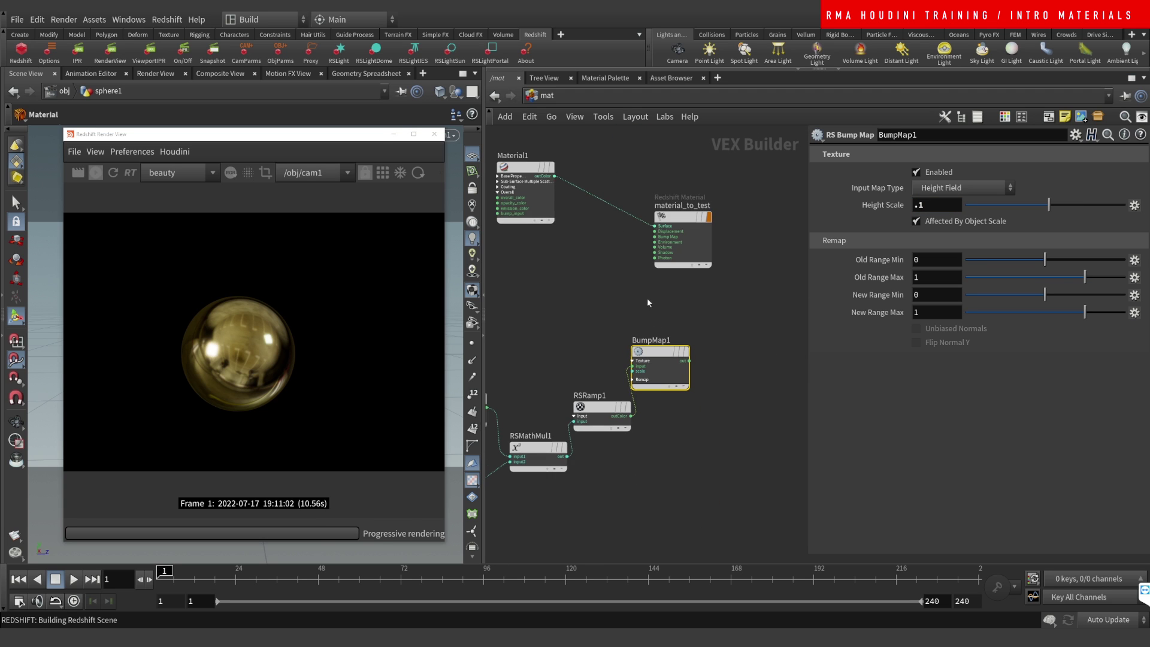
scroll(669, 241, "up", 4)
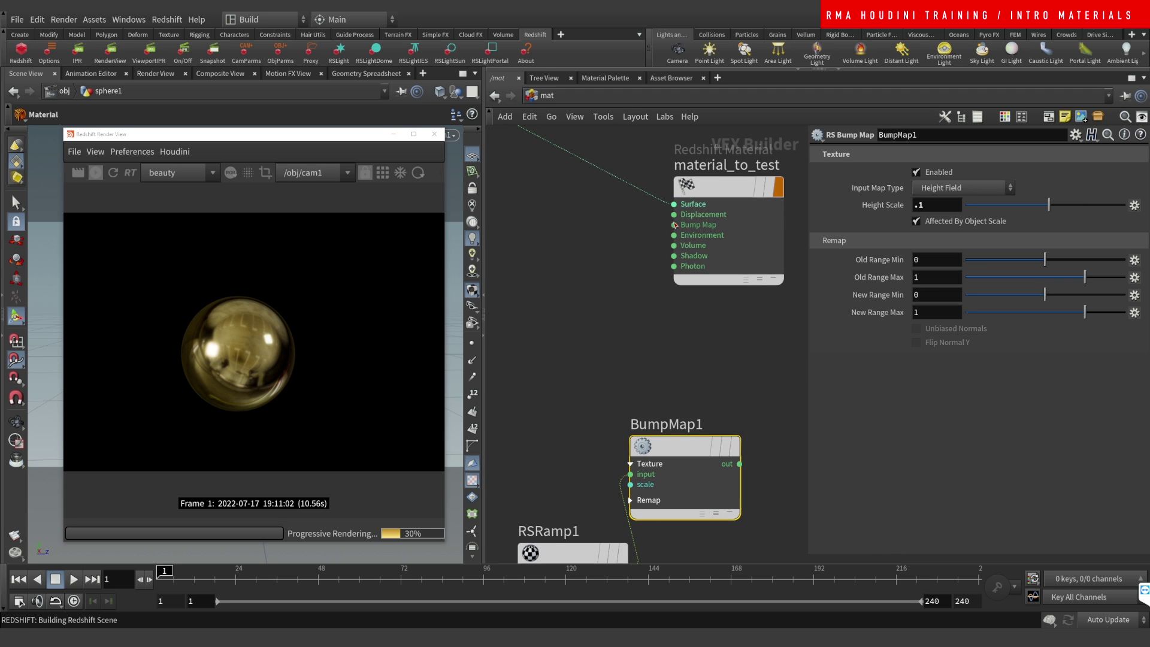
left_click(674, 225)
left_click(702, 437)
left_click_drag(702, 436, 735, 477)
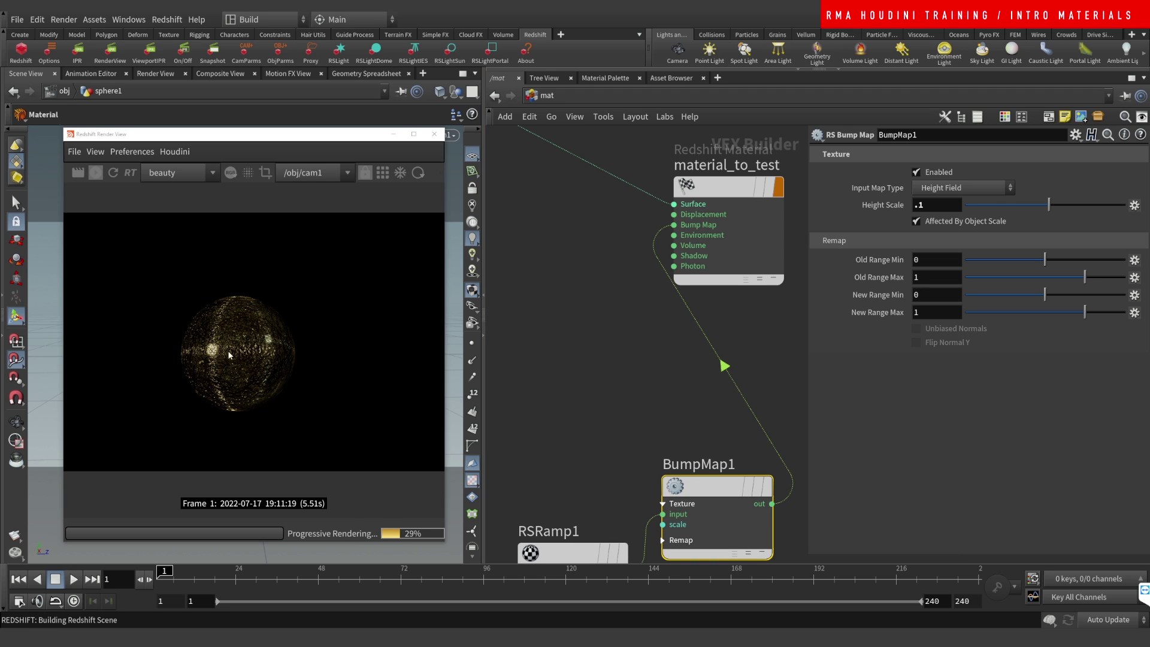
Set BumpMap1's Height Scale to .01 and reselect the node after checking material_to_test.
double_click(918, 204)
type("01")
key("Return")
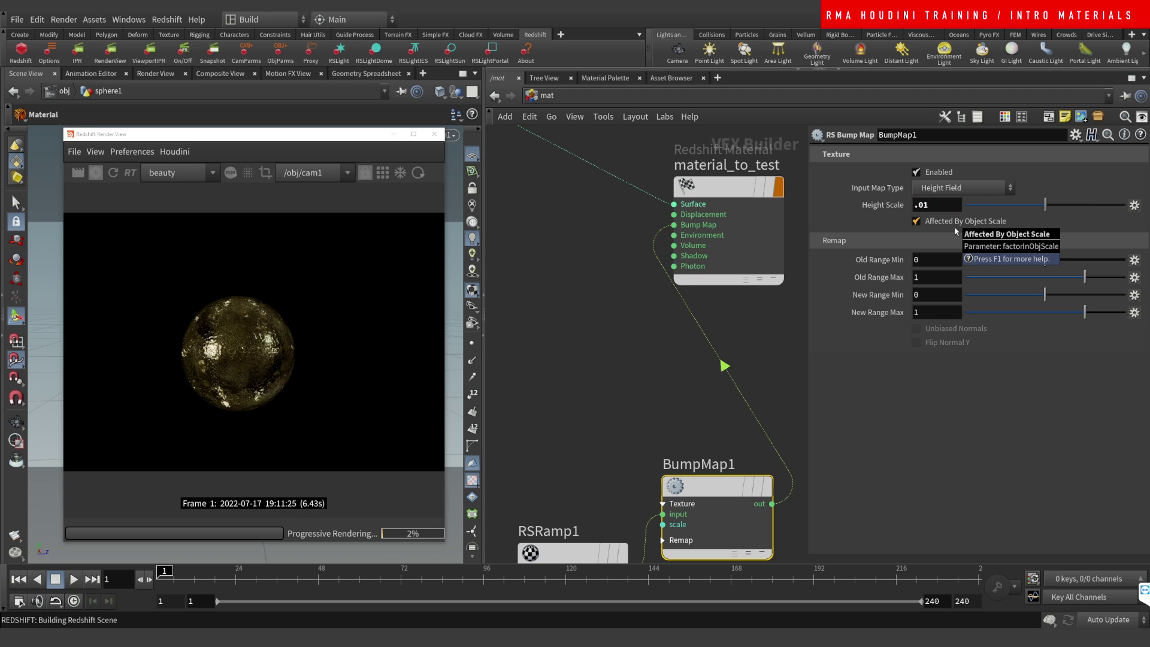
left_click(684, 183)
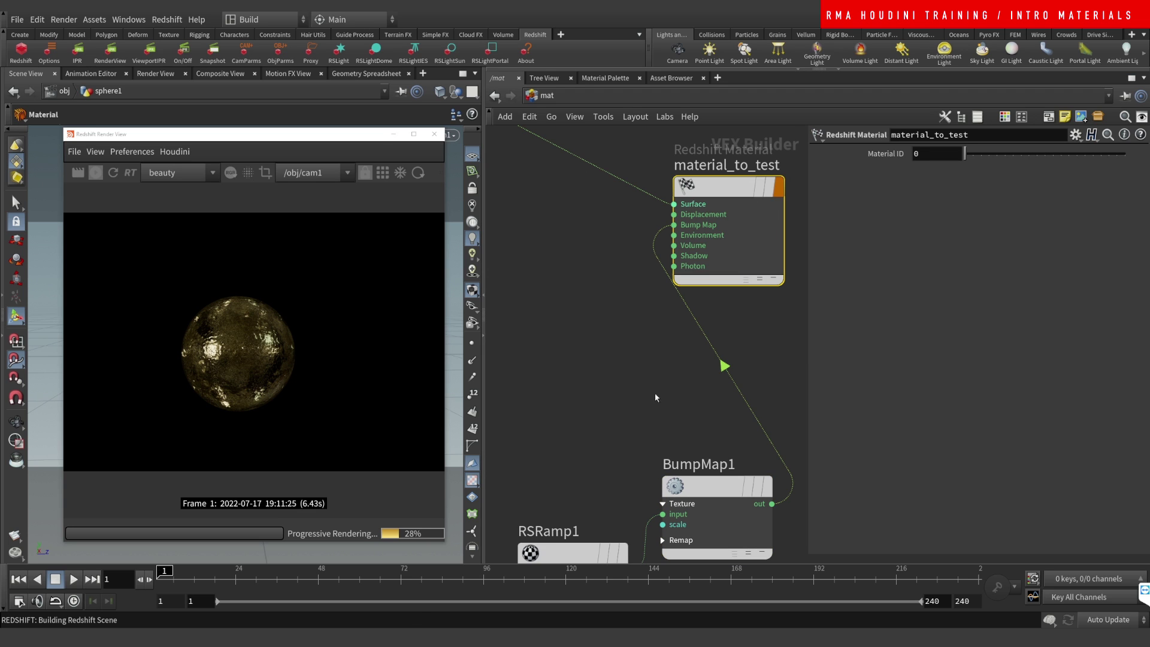
left_click(695, 486)
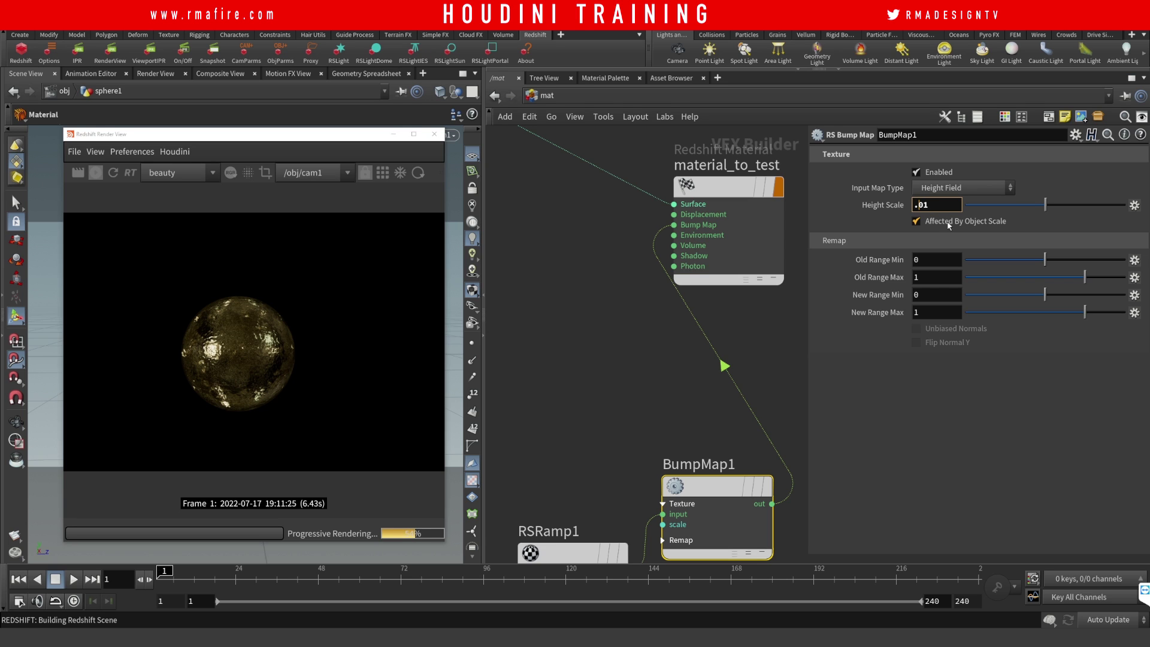
Compare Height Scale values of .001, .0001 and .0005 for BumpMap1 in the live render.
type("0")
key("Return")
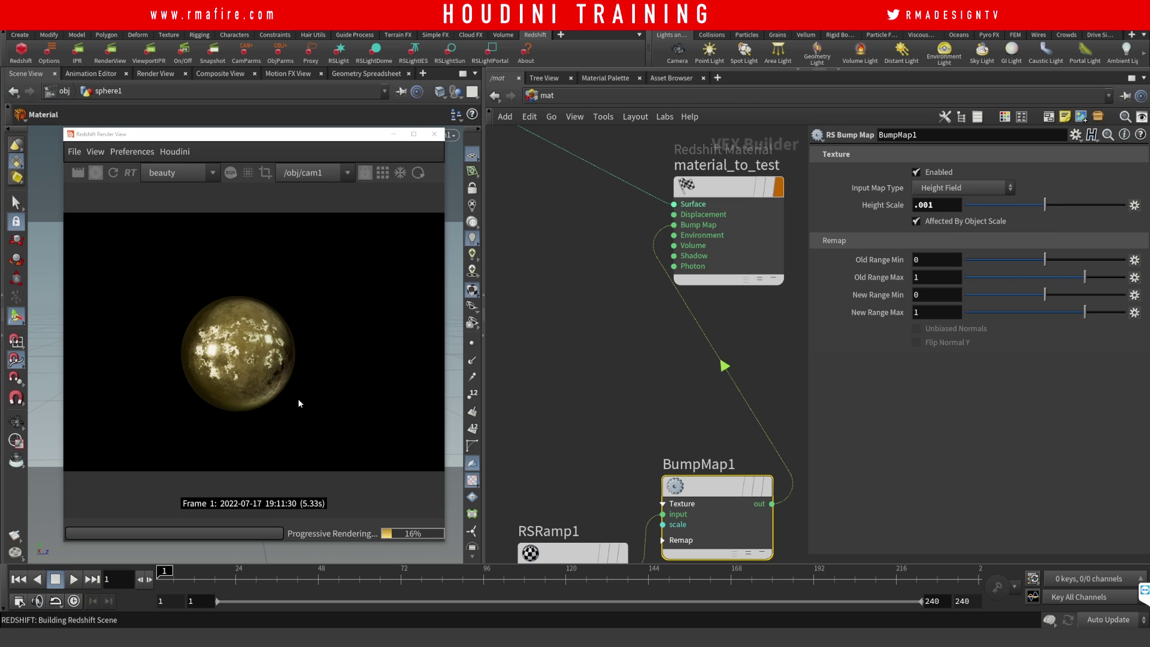
left_click(926, 205)
key("Return")
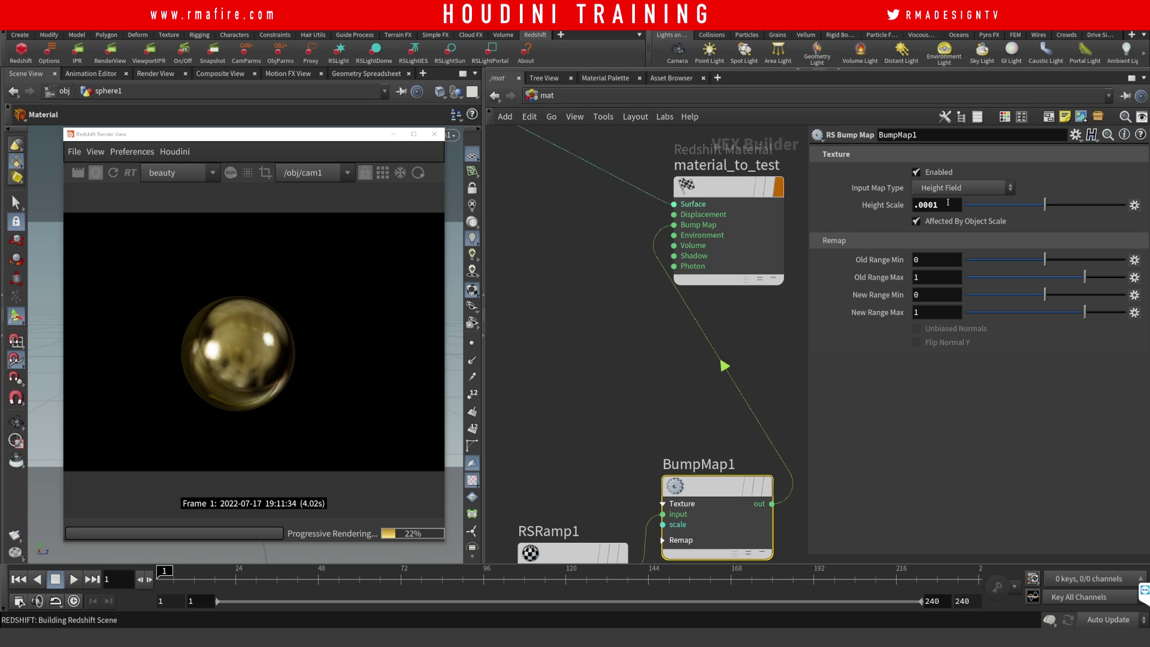
left_click(939, 205)
key("BackSpace")
type("5")
key("Return")
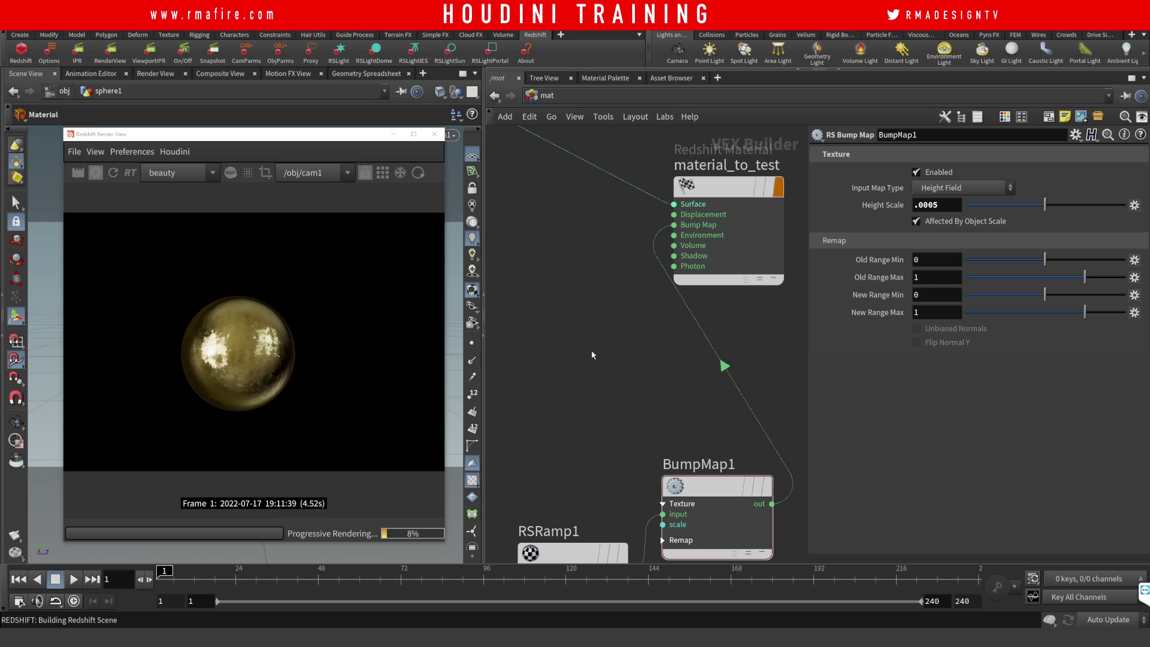
scroll(245, 350, "up", 3)
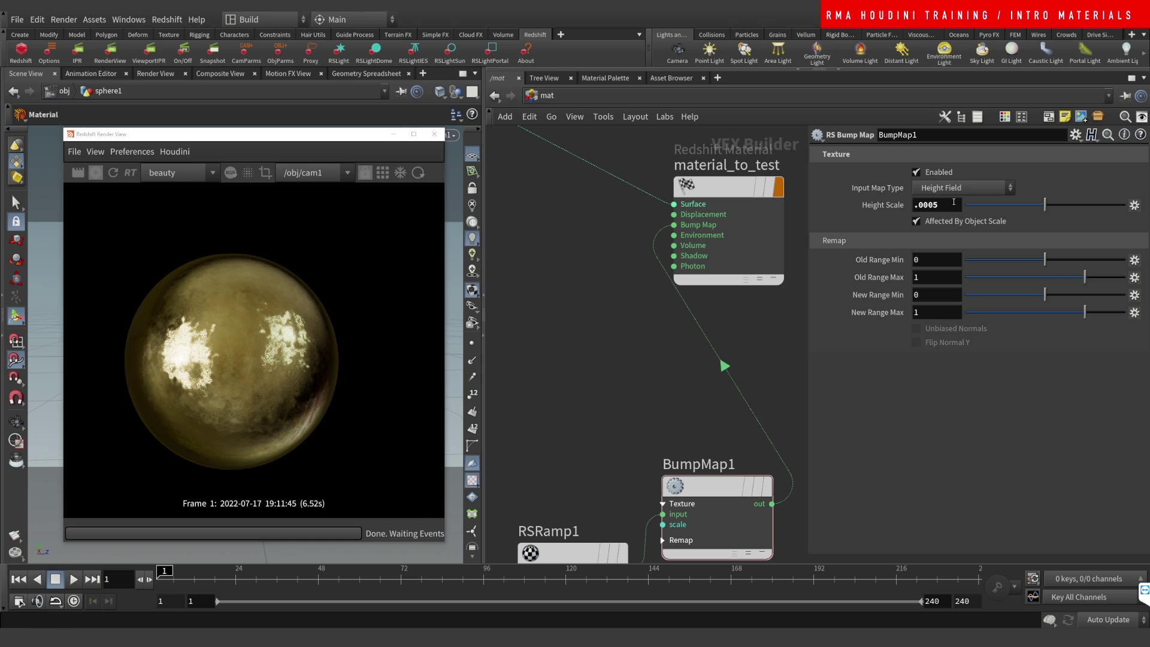
Try RSRamp1's black point at about 0.2, return it to 0, and move the white point to about 0.6.
left_click_drag(931, 205, 943, 209)
middle_click_drag(649, 389, 688, 282)
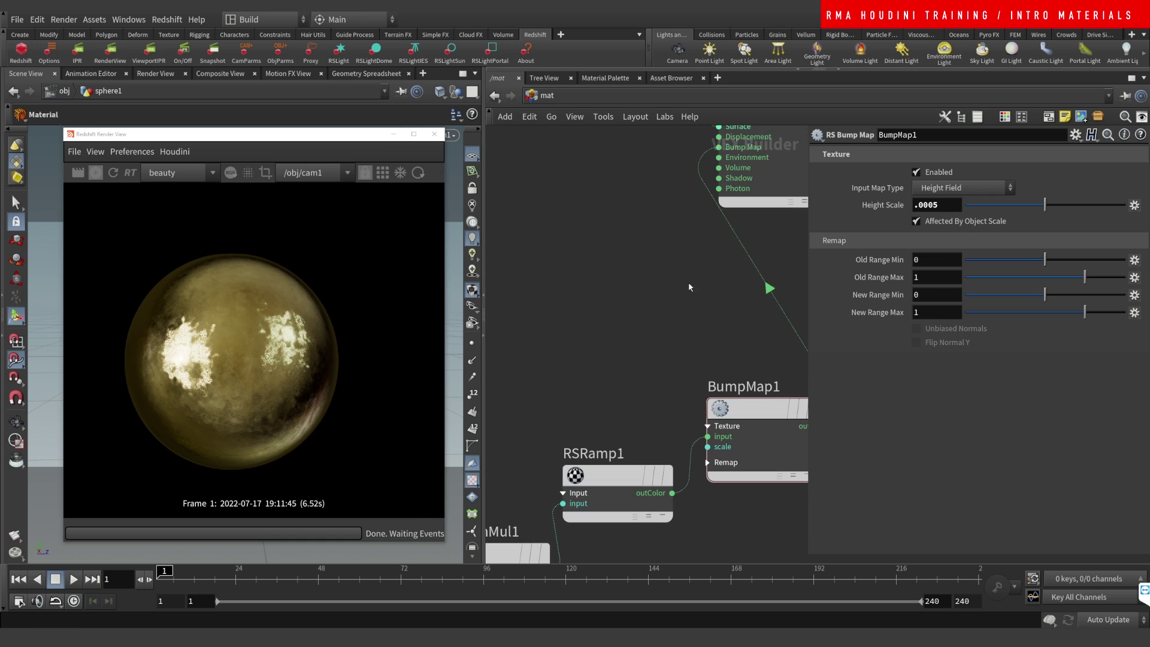
scroll(649, 311, "down", 3)
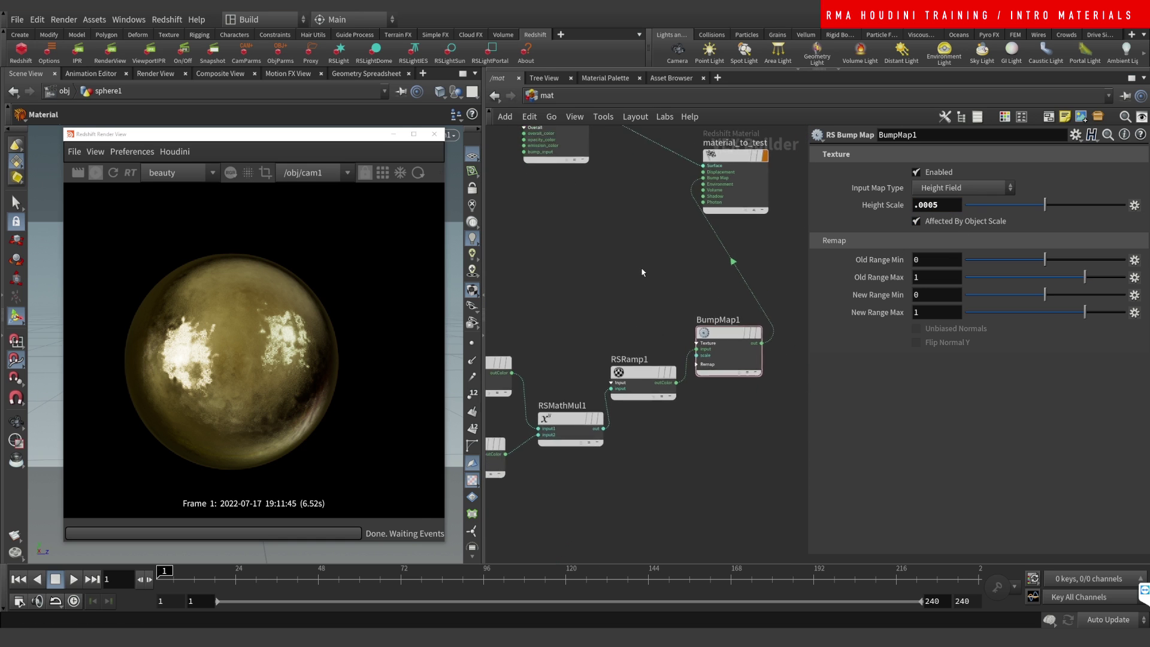
left_click(638, 393)
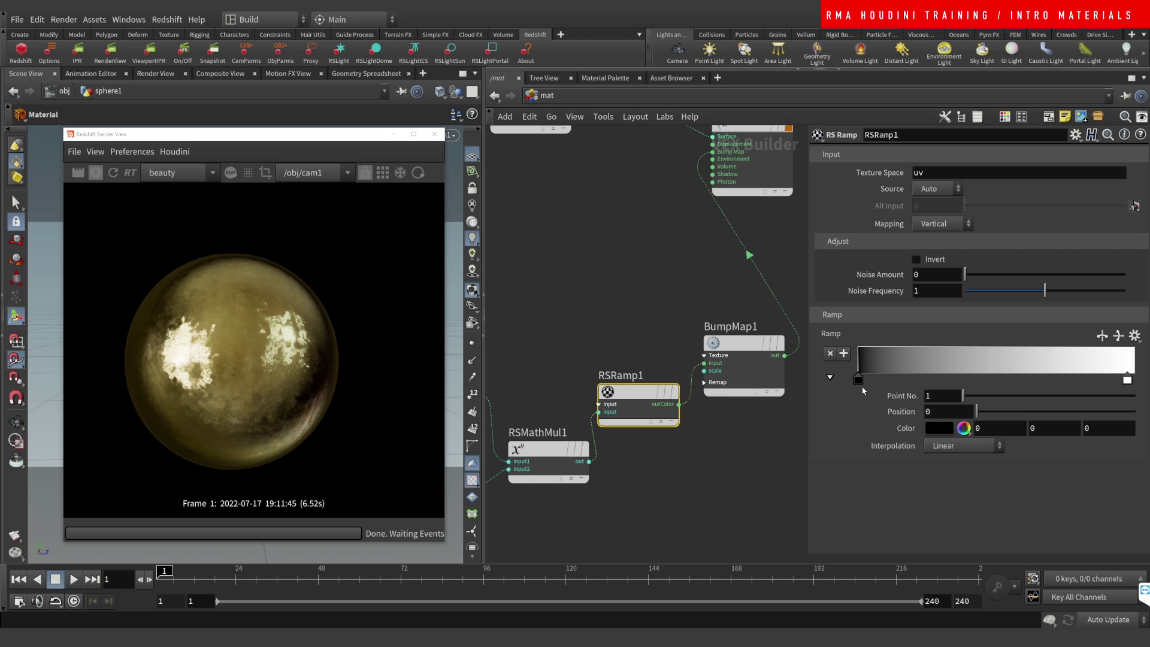
left_click_drag(859, 379, 915, 379)
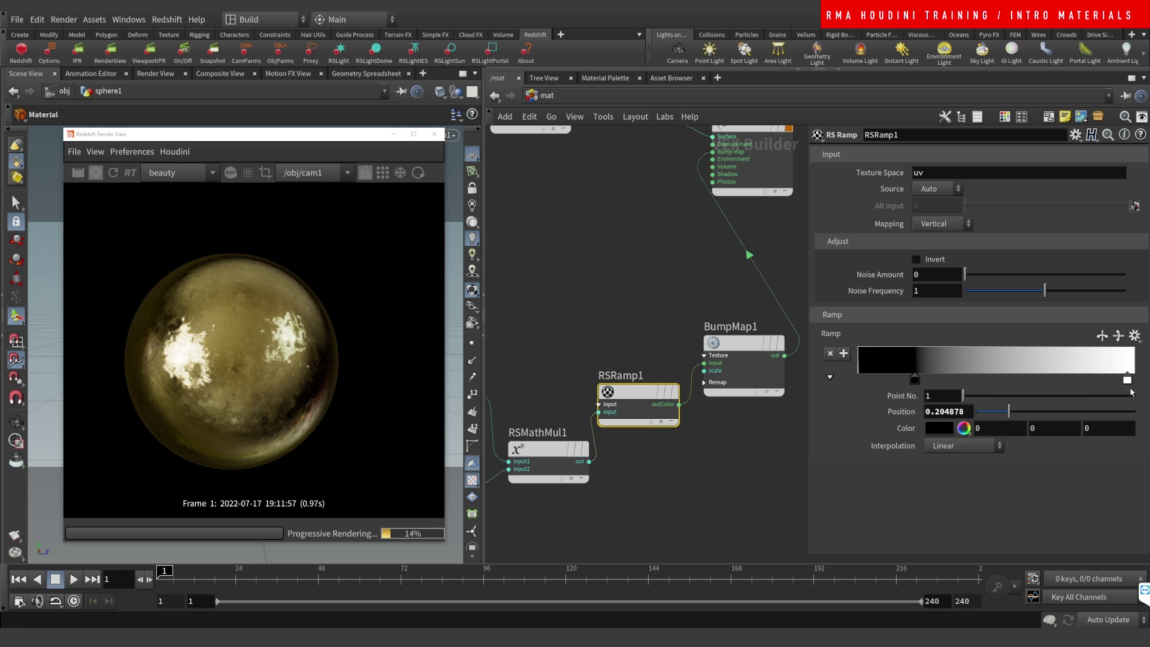
left_click_drag(1128, 379, 1024, 378)
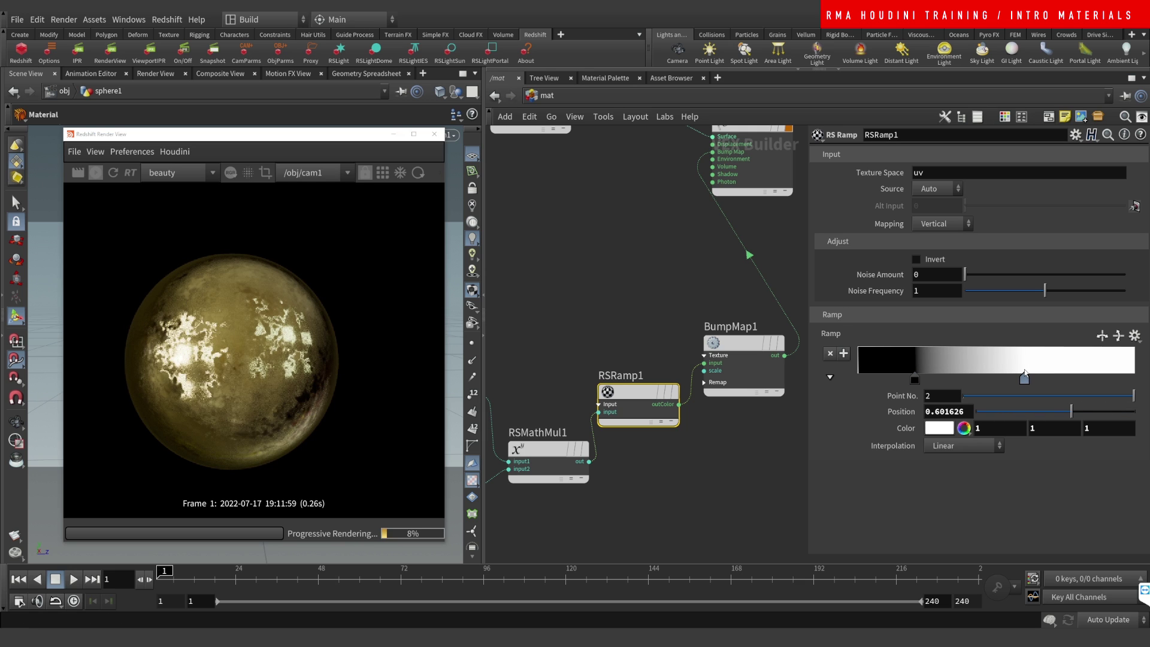
left_click_drag(915, 380, 827, 371)
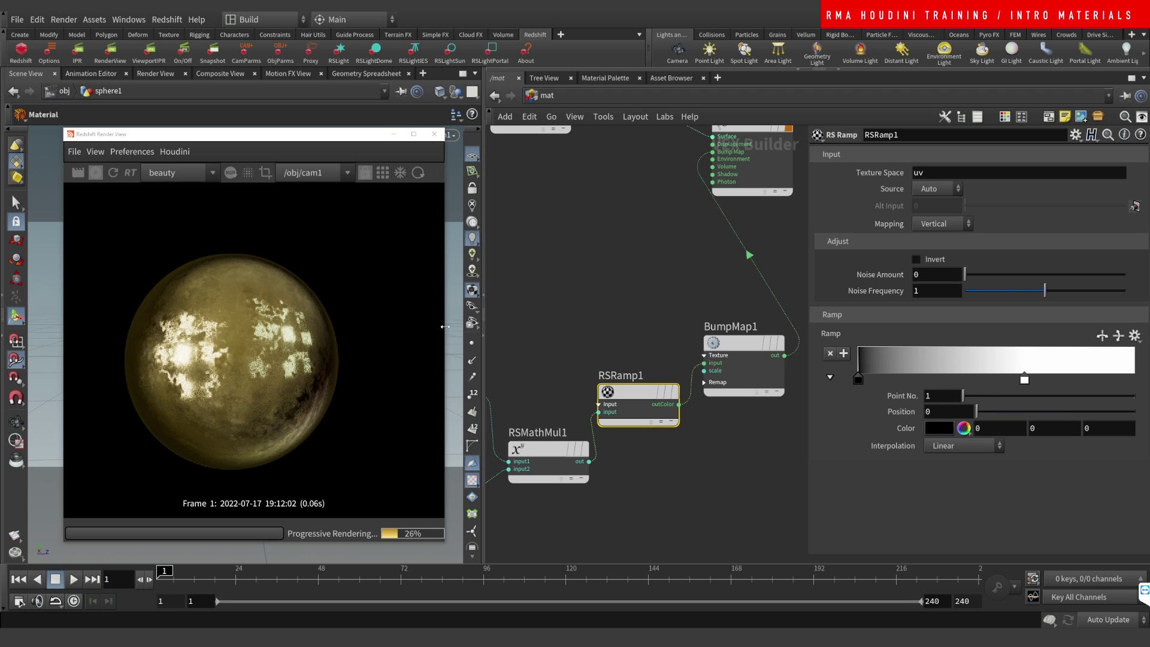
Set BumpMap1's Height Scale to .001, then reduce it to .0007.
left_click_drag(711, 288, 724, 340)
left_click_drag(928, 204, 969, 222)
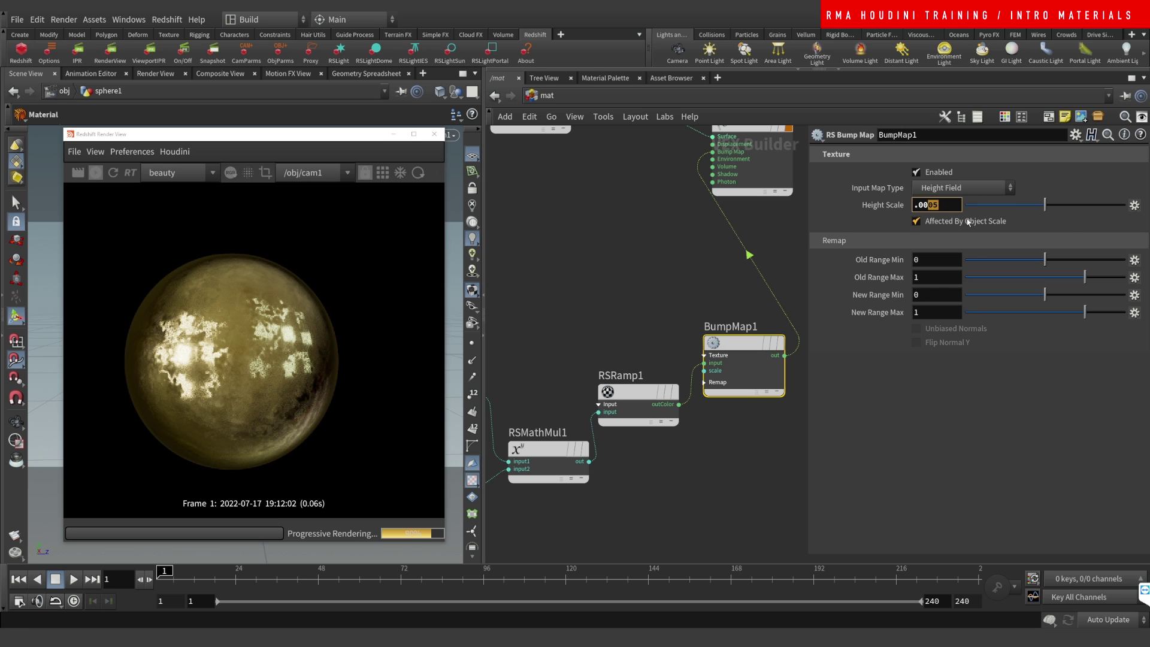
type("1")
key("Return")
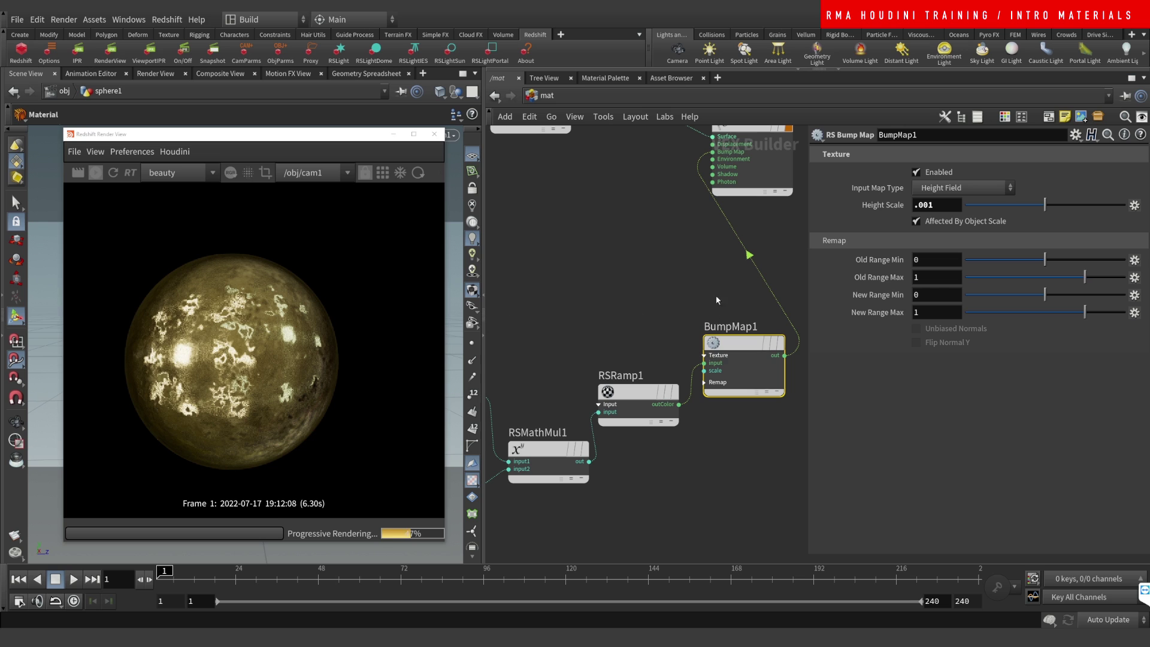
left_click_drag(928, 204, 956, 202)
type("07")
key("Return")
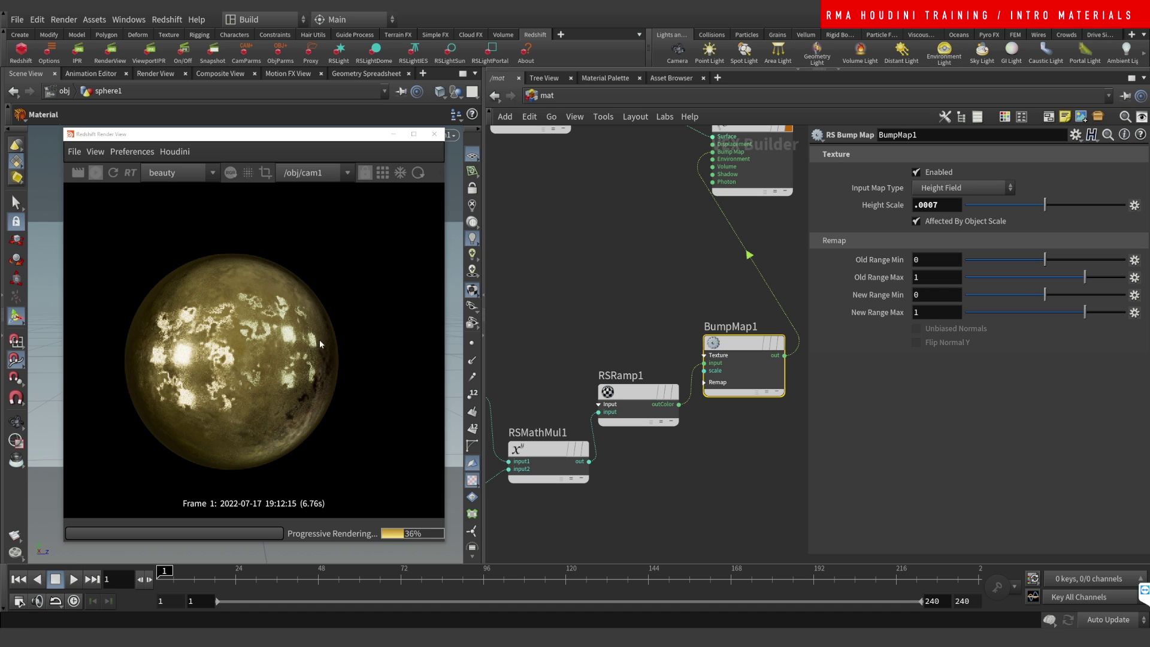
Preview the two noises by connecting RSNoise1 and RSNoise2 in turn to the Surface input of material_to_test.
scroll(610, 301, "down", 3)
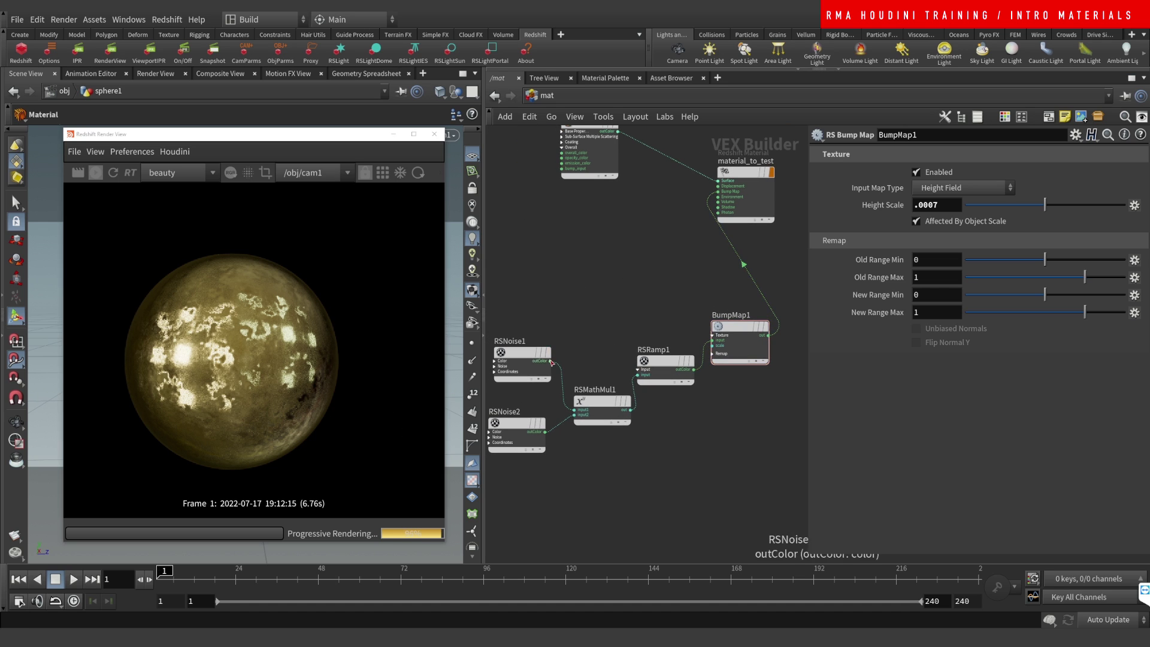
left_click(551, 361)
left_click(718, 180)
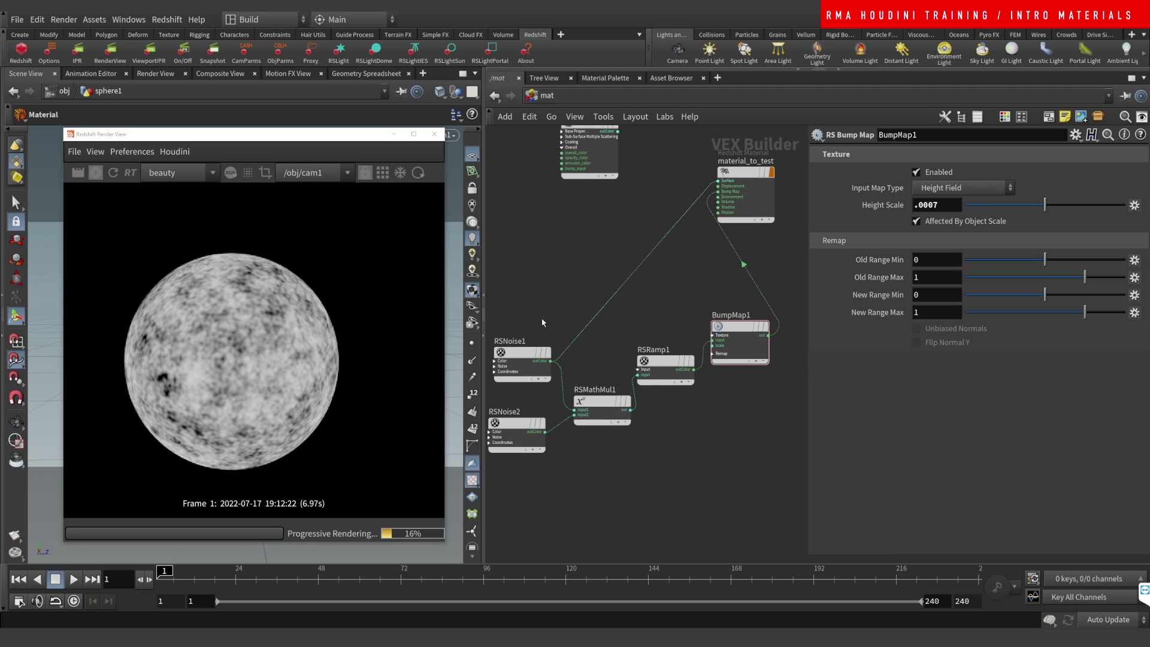
left_click(544, 433)
left_click(544, 431)
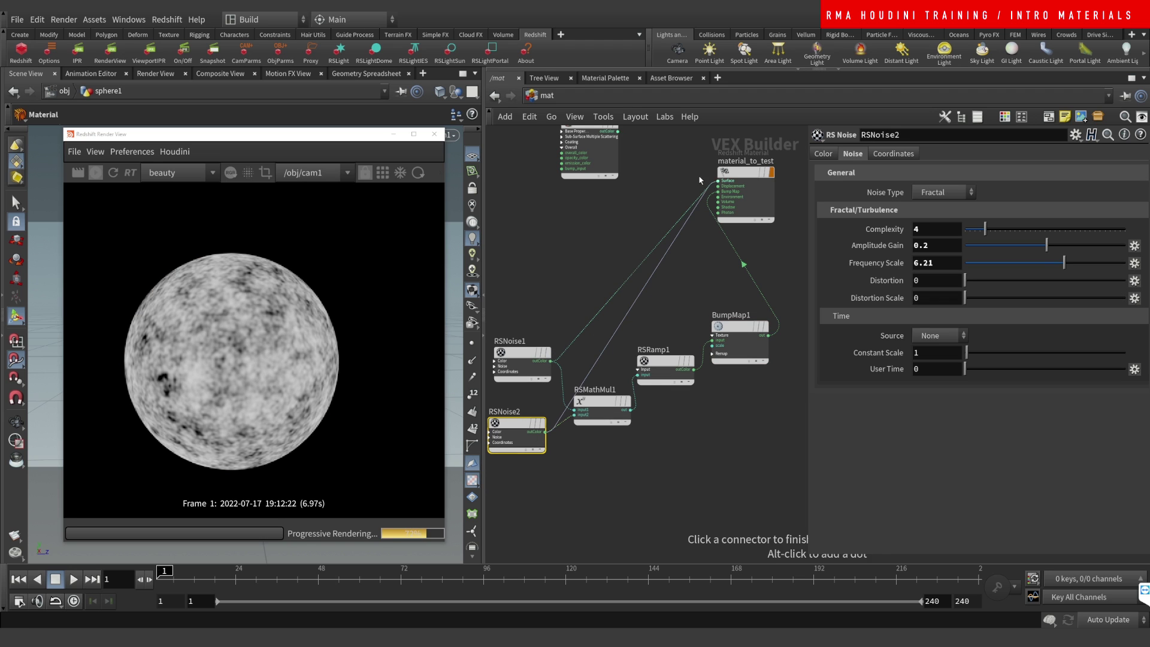
left_click(718, 180)
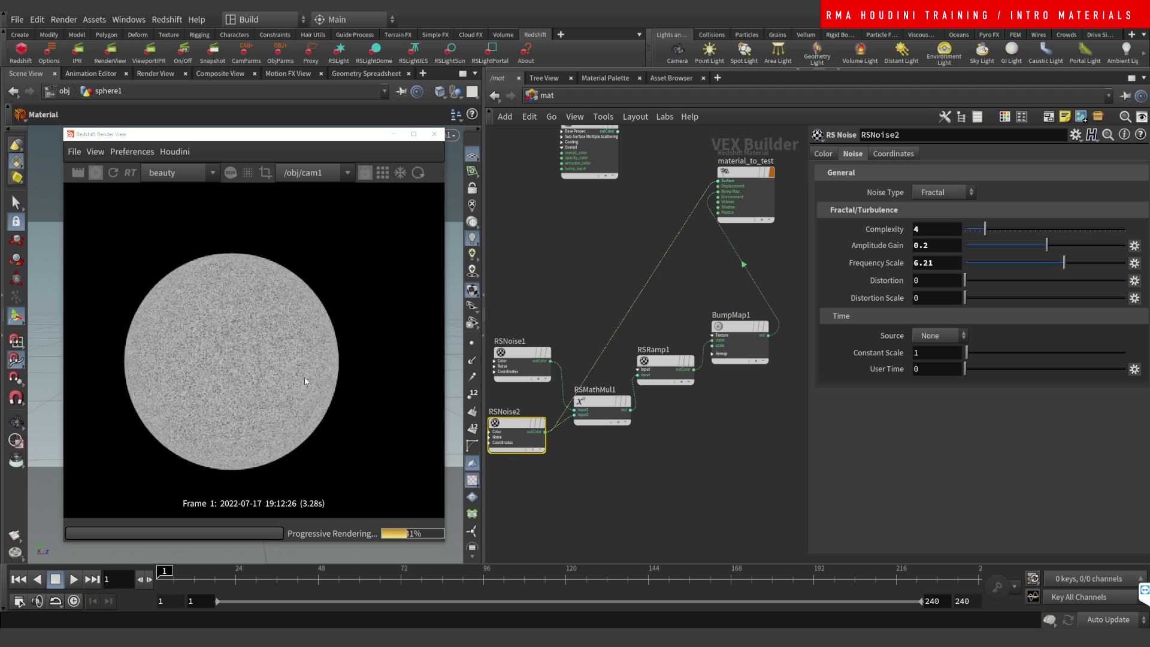
Wire RSNoise2's outColor directly into BumpMap1's Texture input, set RSRamp1 aside, and reconnect Material1 to the Surface input of material_to_test.
left_click_drag(539, 424, 631, 516)
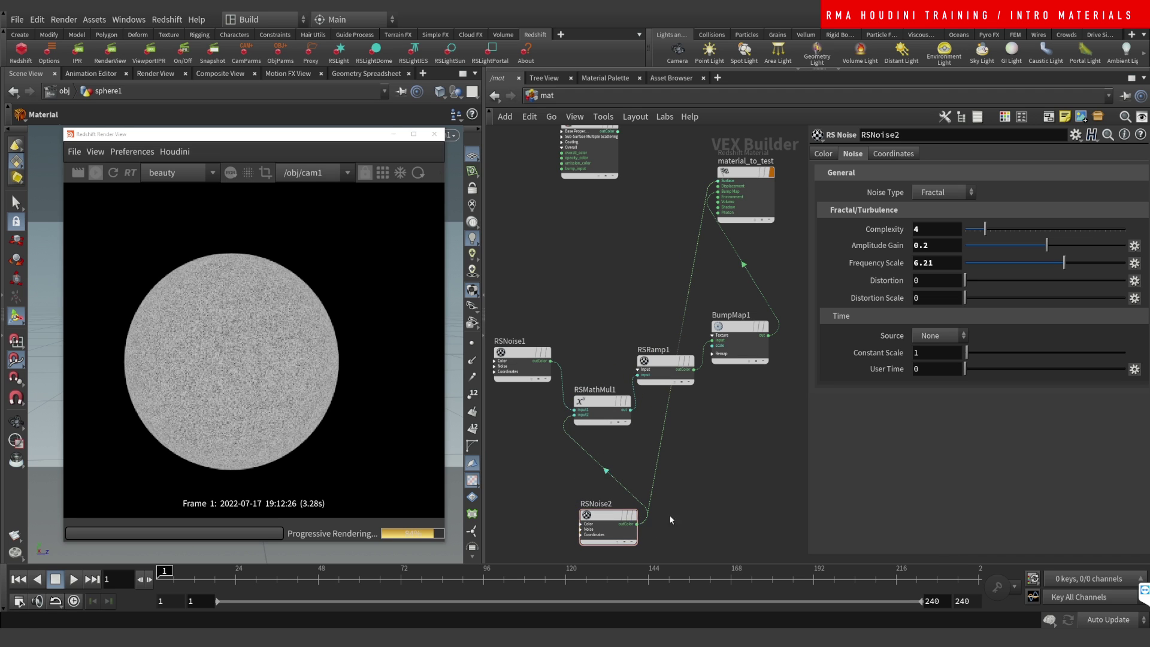
left_click(637, 524)
left_click(710, 346)
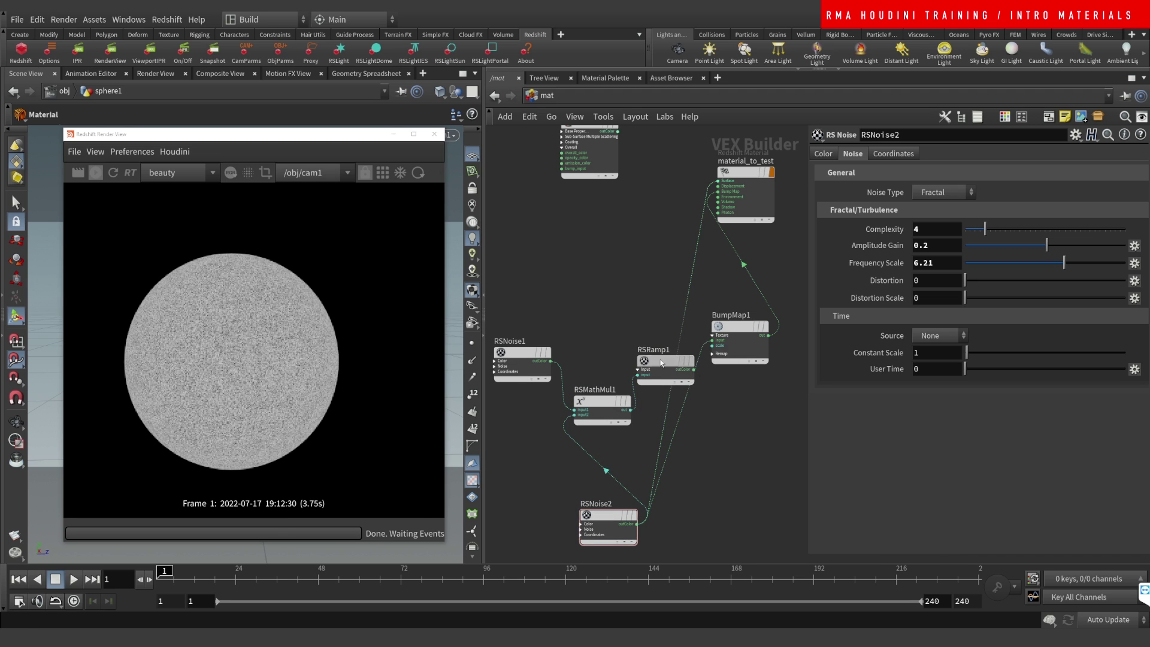
left_click_drag(665, 361, 597, 326)
left_click(718, 181)
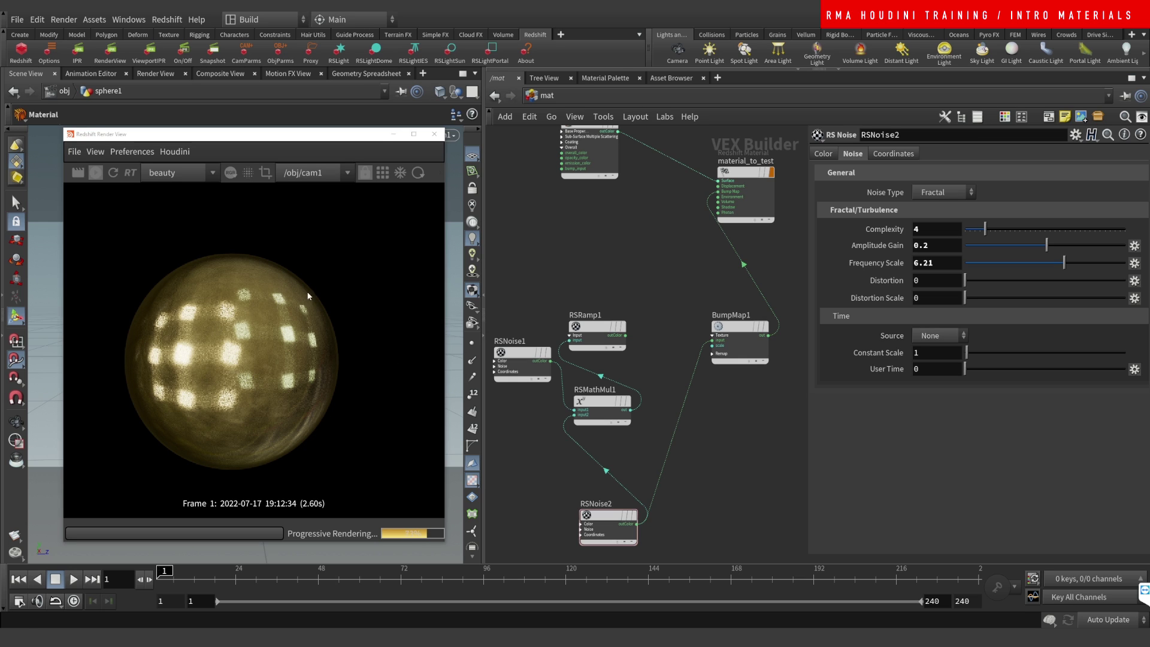
Set BumpMap1's Height Scale to .0004.
left_click(737, 341)
left_click_drag(932, 206, 955, 212)
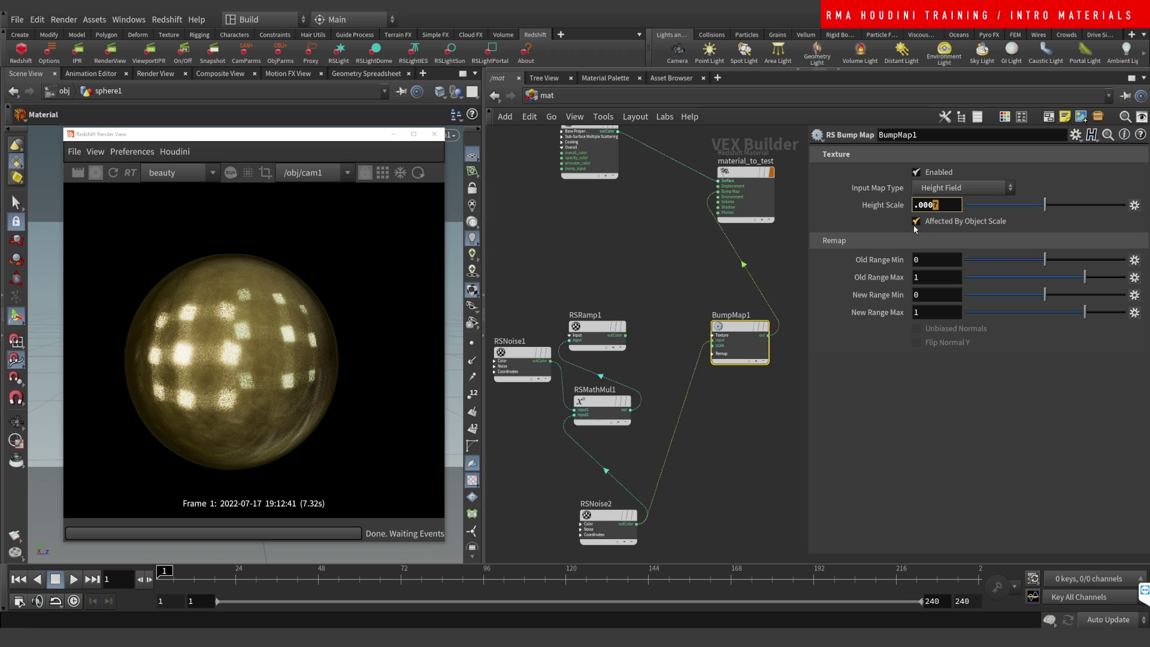
type("4")
left_click(873, 190)
key("Escape")
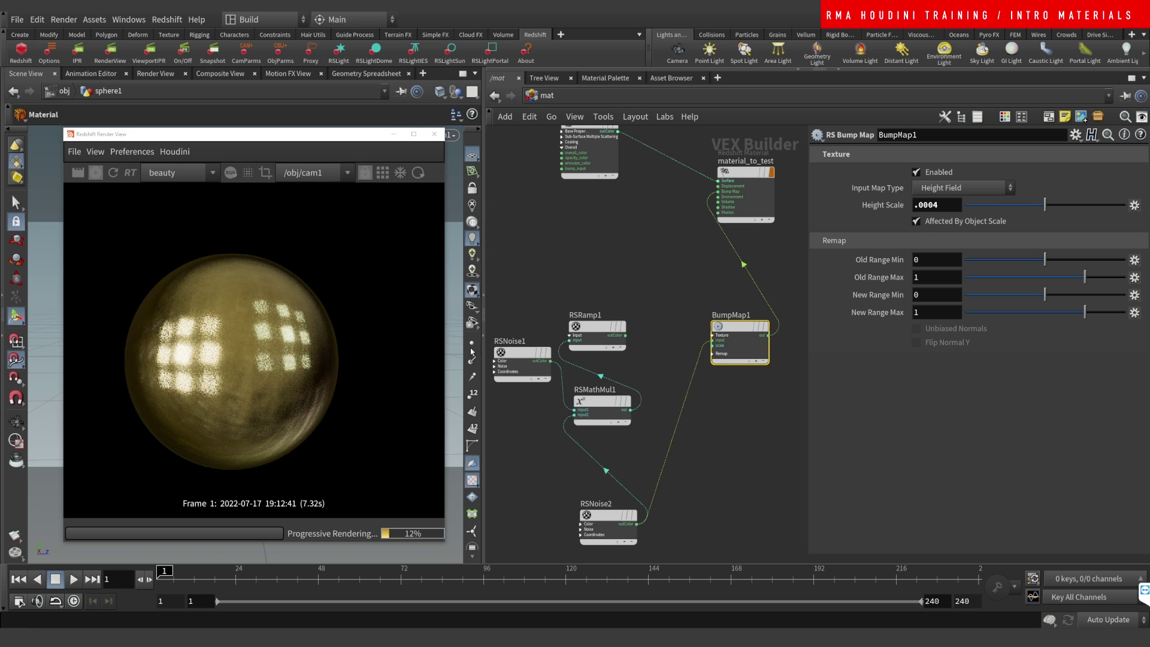
Delete RSNoise1, RSRamp1 and RSMathMul1, and move RSNoise2 up beside BumpMap1.
mouse_move(599, 245)
middle_mouse_down()
mouse_move(595, 299)
mouse_move(624, 303)
mouse_move(645, 233)
middle_mouse_up()
mouse_move(531, 258)
left_mouse_down()
mouse_move(617, 374)
mouse_move(653, 393)
left_mouse_up()
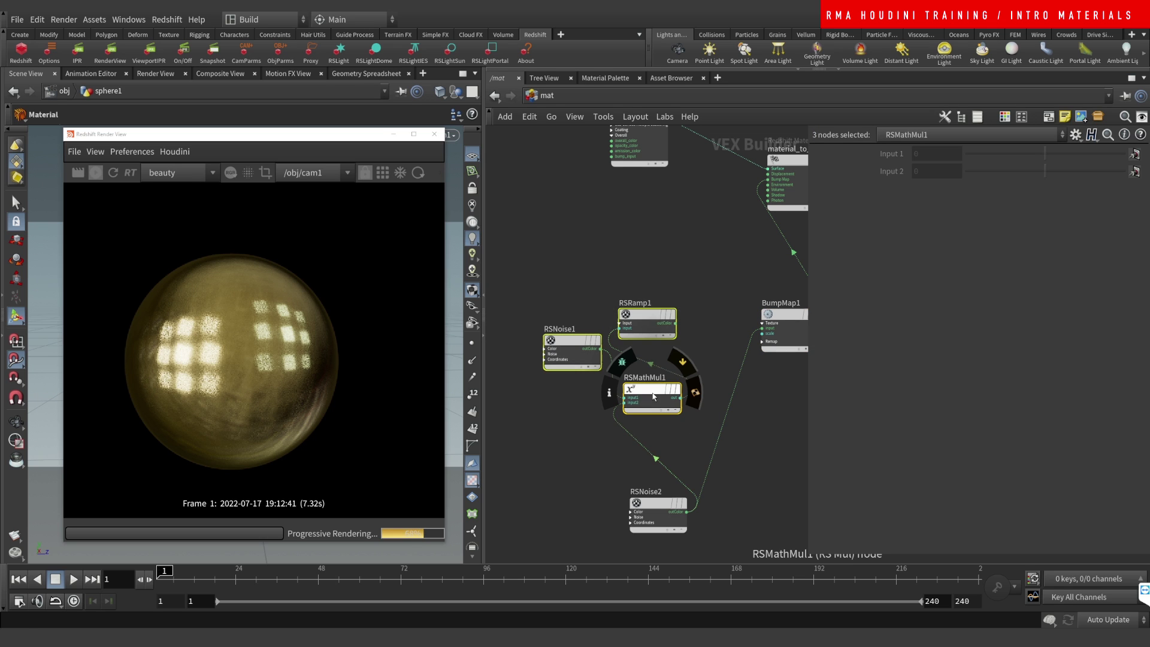
key("Delete")
left_click_drag(654, 515, 658, 373)
key("h")
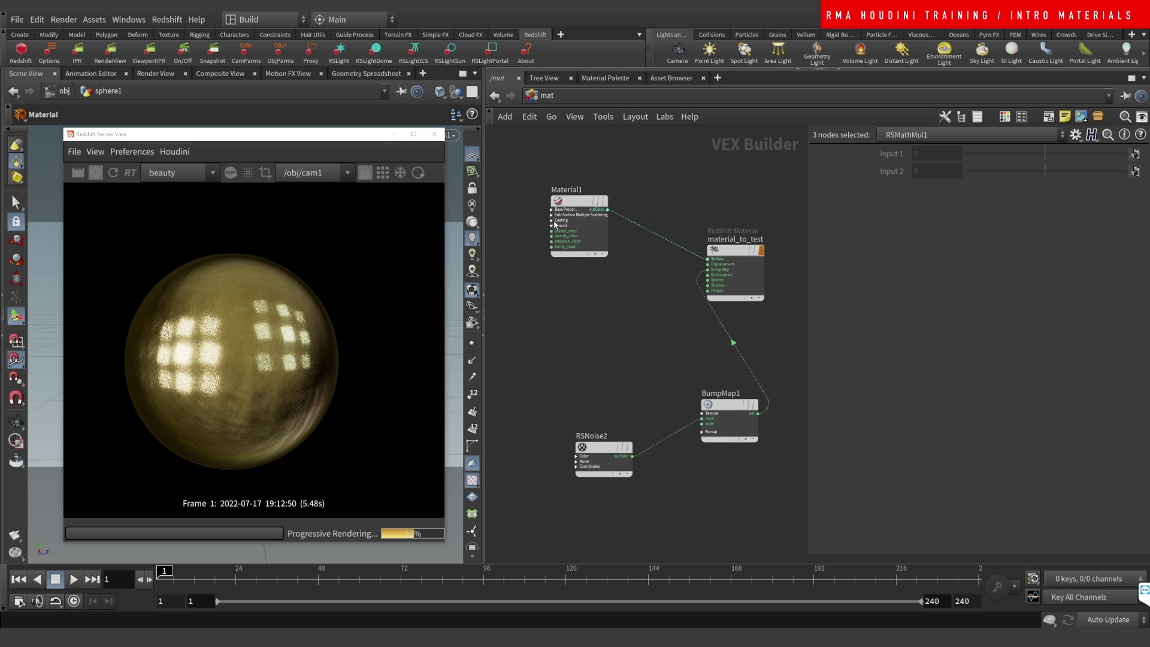
Switch Material1's preset to Glass.
left_click_drag(533, 171, 571, 232)
left_click(943, 172)
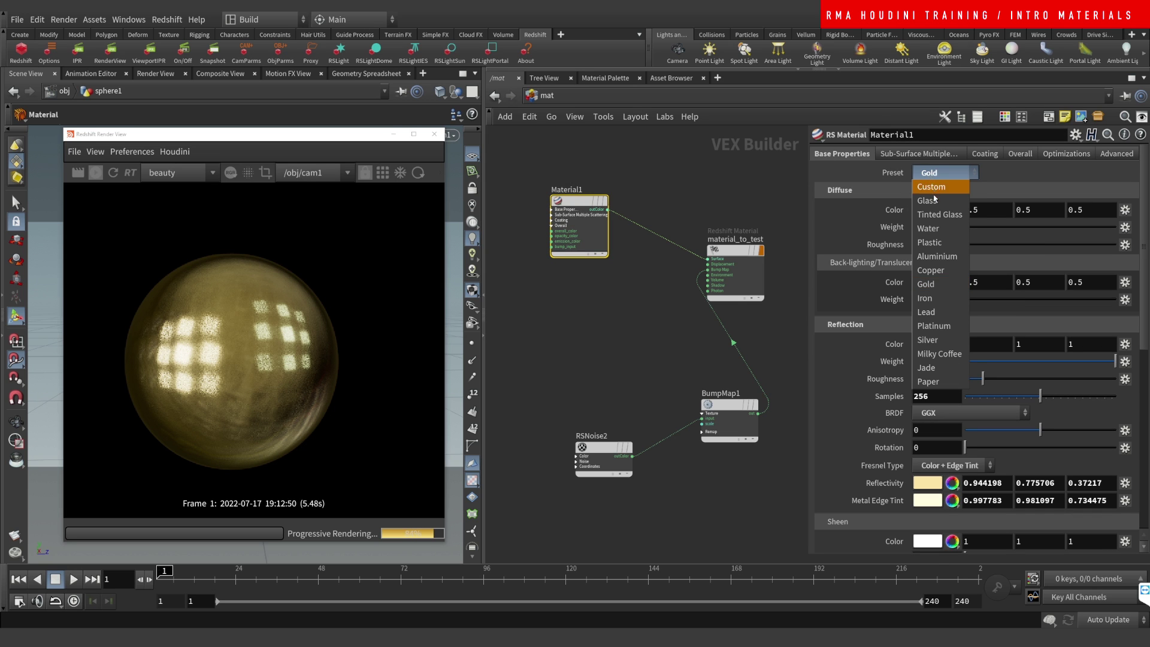
left_click(934, 200)
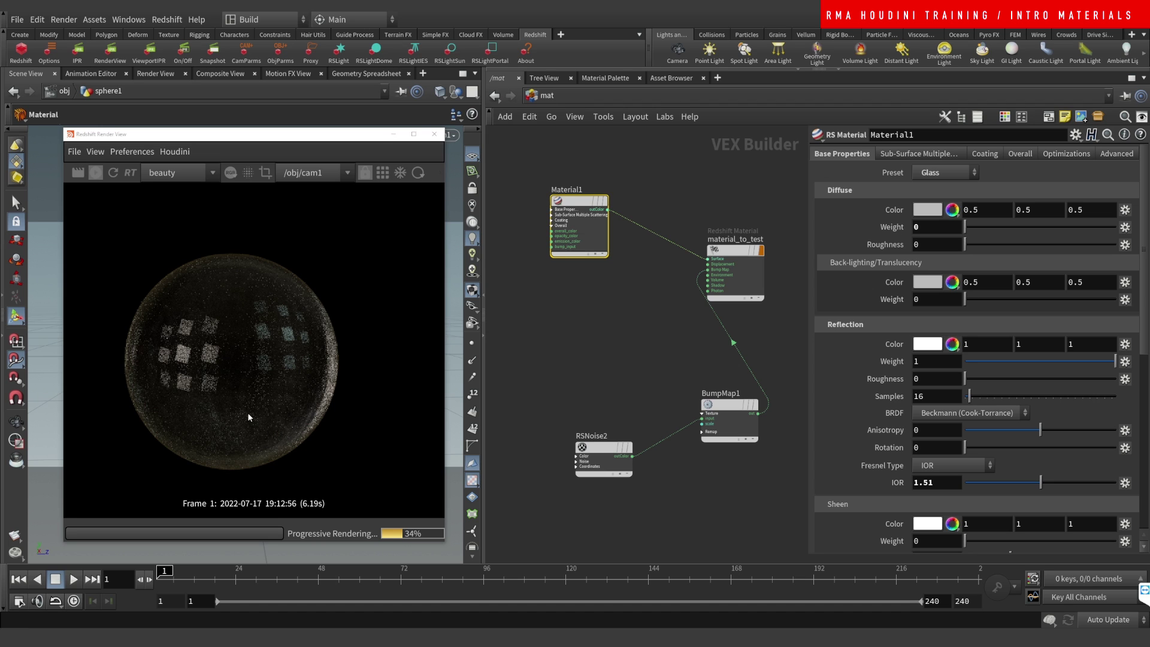
Disconnect BumpMap1 from material_to_test to compare the glass without bump, and undo the deletion.
left_click(736, 346)
key("Delete")
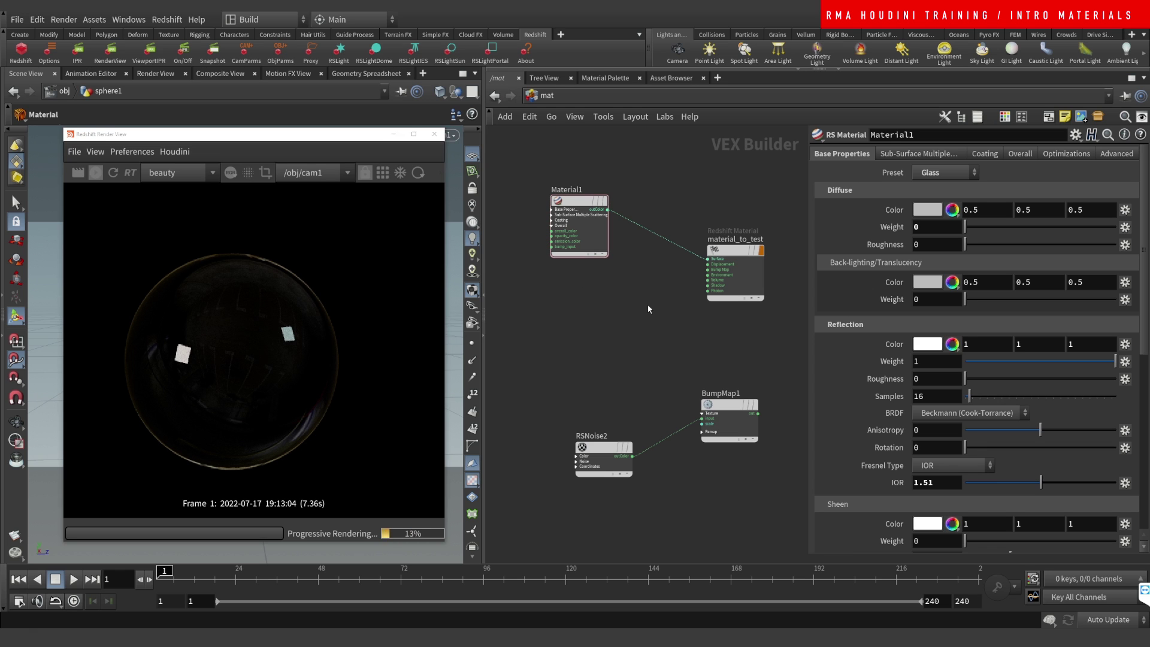
key("ctrl+z")
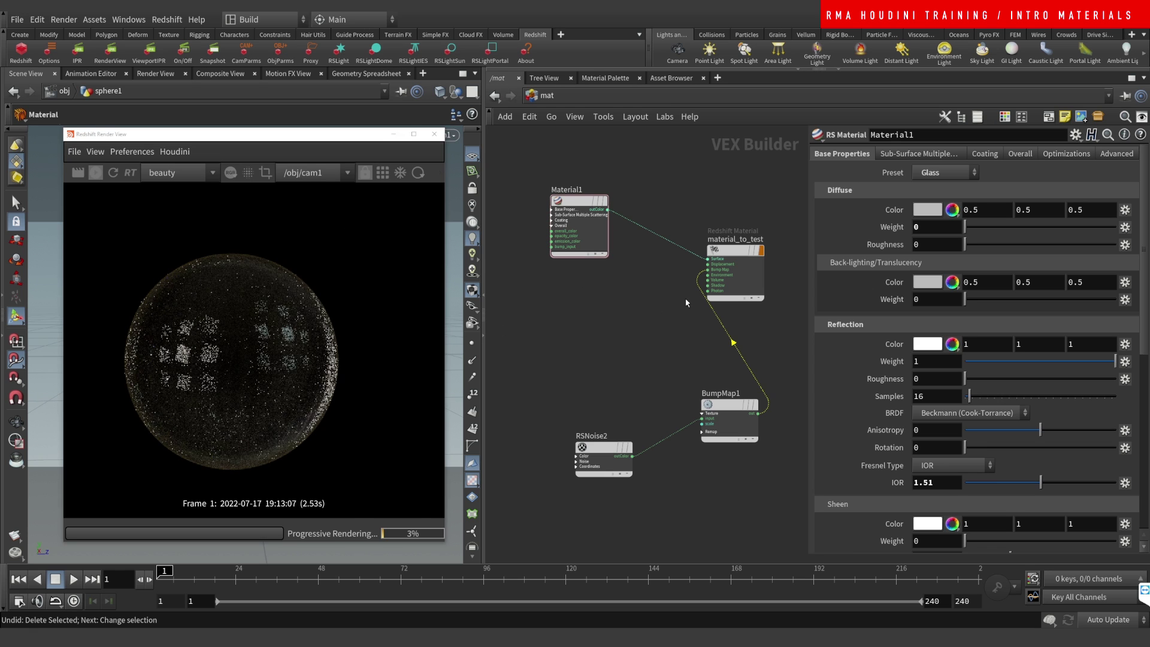
Try a Height Scale of .0002 on BumpMap1, then set it to .0007.
left_click(728, 420)
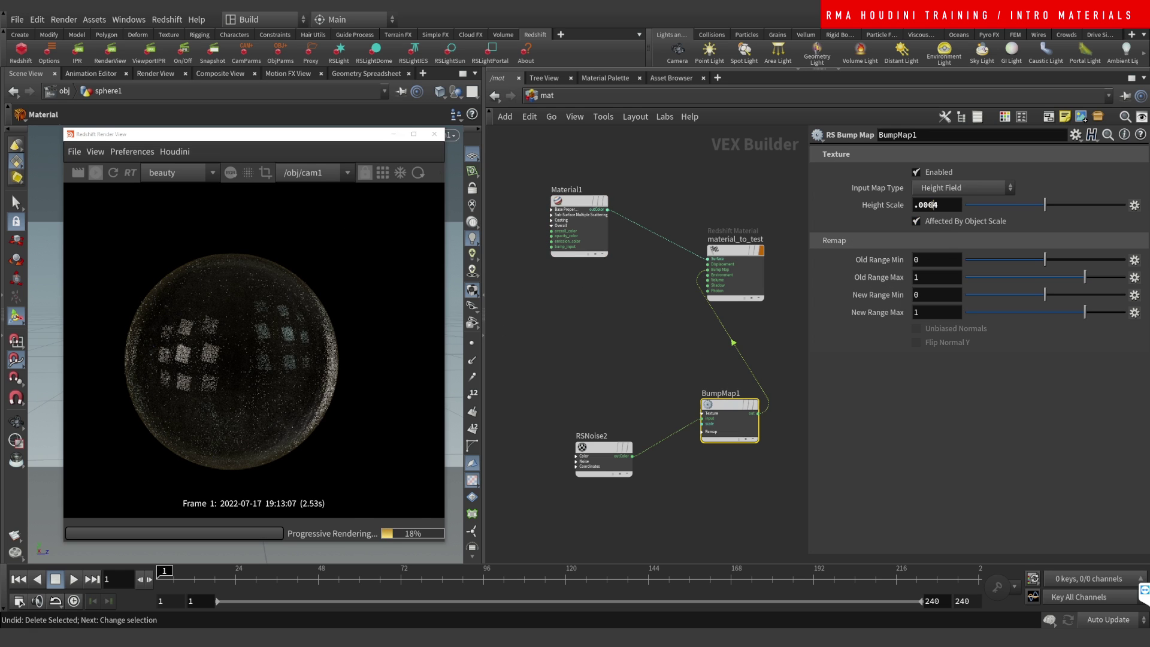
left_click_drag(934, 205, 939, 205)
type("2")
left_click(640, 357)
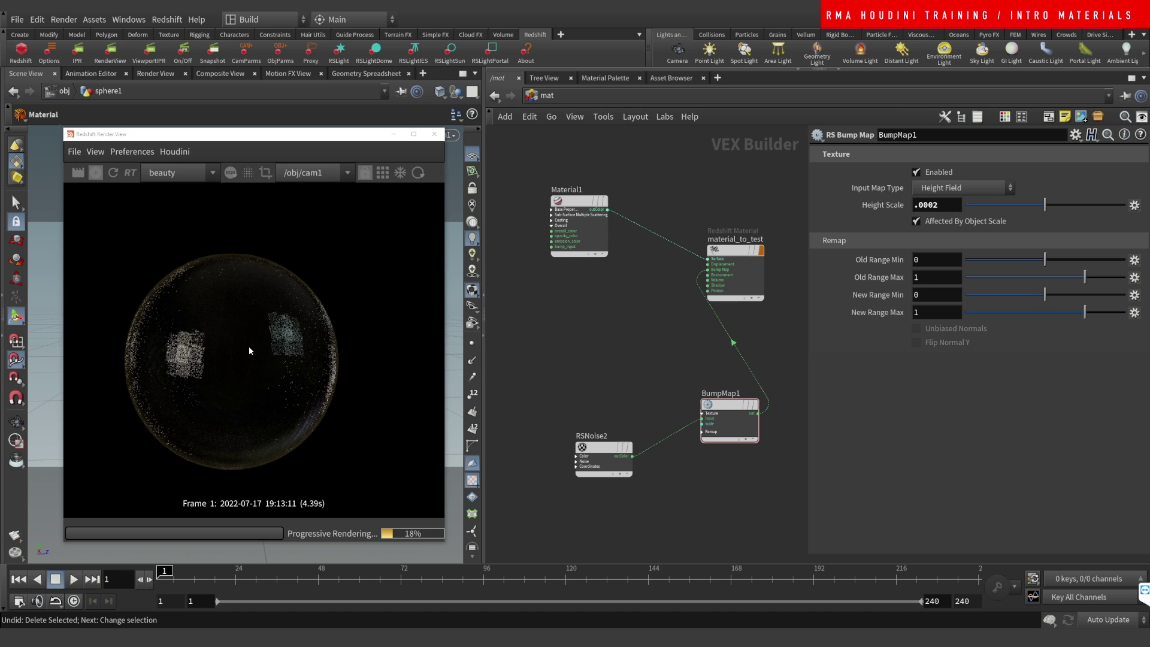
middle_click_drag(588, 370, 582, 380)
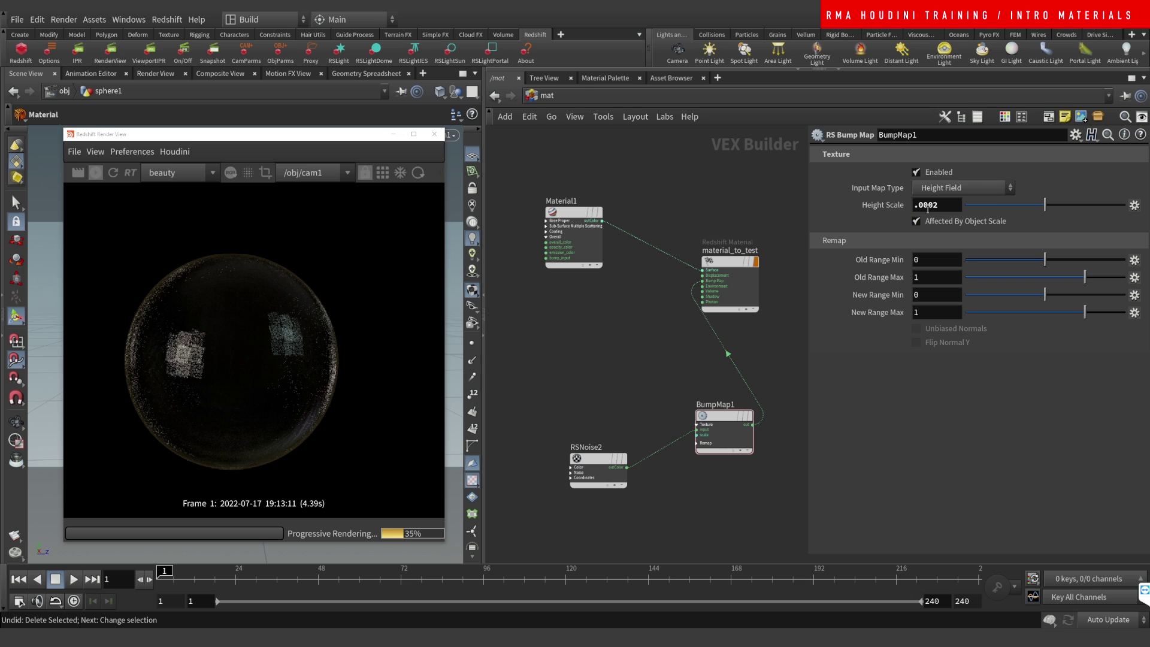
left_click_drag(928, 208, 945, 199)
type("07")
key("Return")
Move RSNoise2 and BumpMap1 closer to Material1 in the network and stop the live render.
middle_click_drag(612, 354, 641, 338)
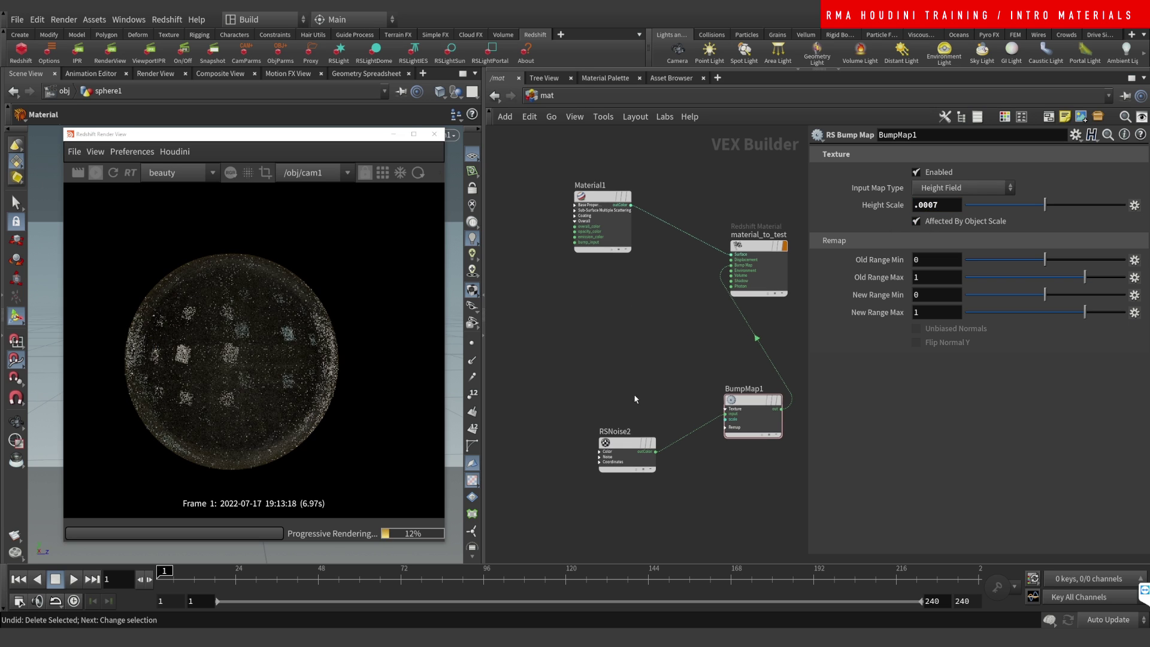
left_click_drag(618, 430, 586, 386)
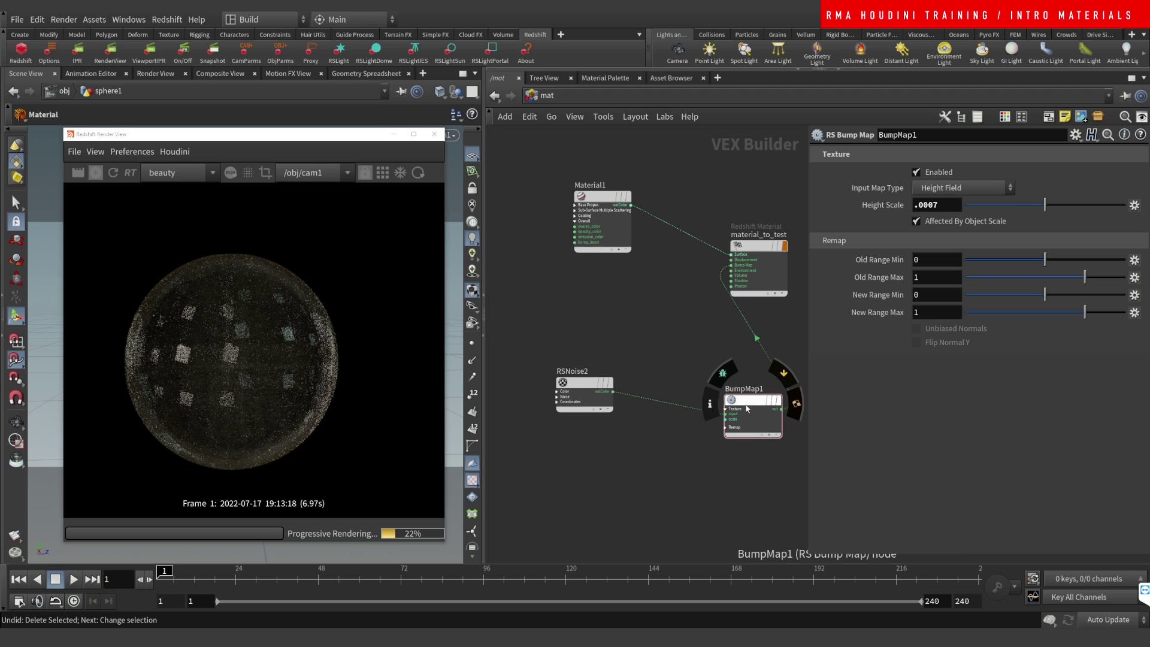
left_click_drag(755, 400, 704, 391)
left_click(96, 173)
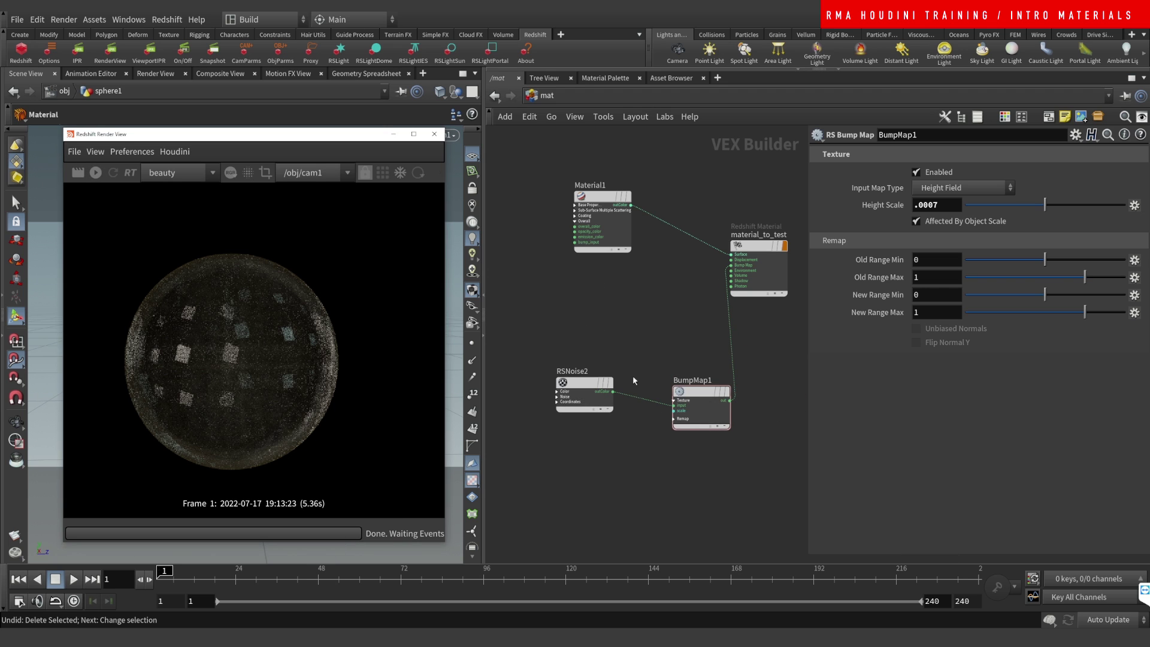
scroll(633, 376, "up", 1)
scroll(635, 335, "up", 2)
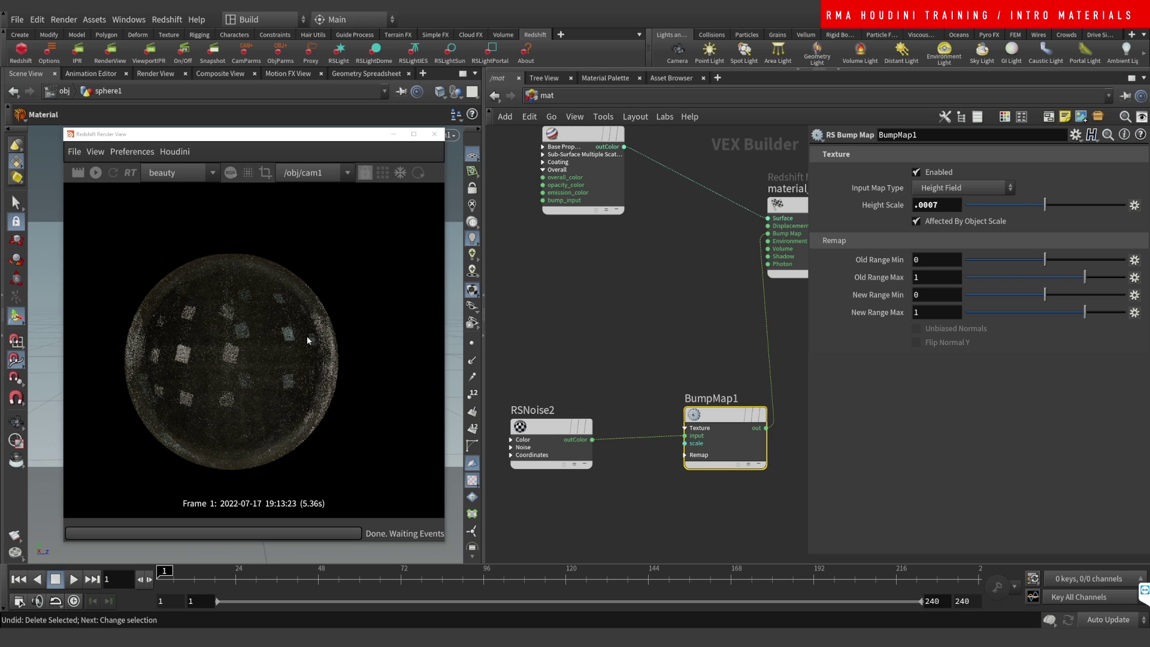
Add an RS Displacement node to the material network between RSNoise2 and Material1.
key("Tab")
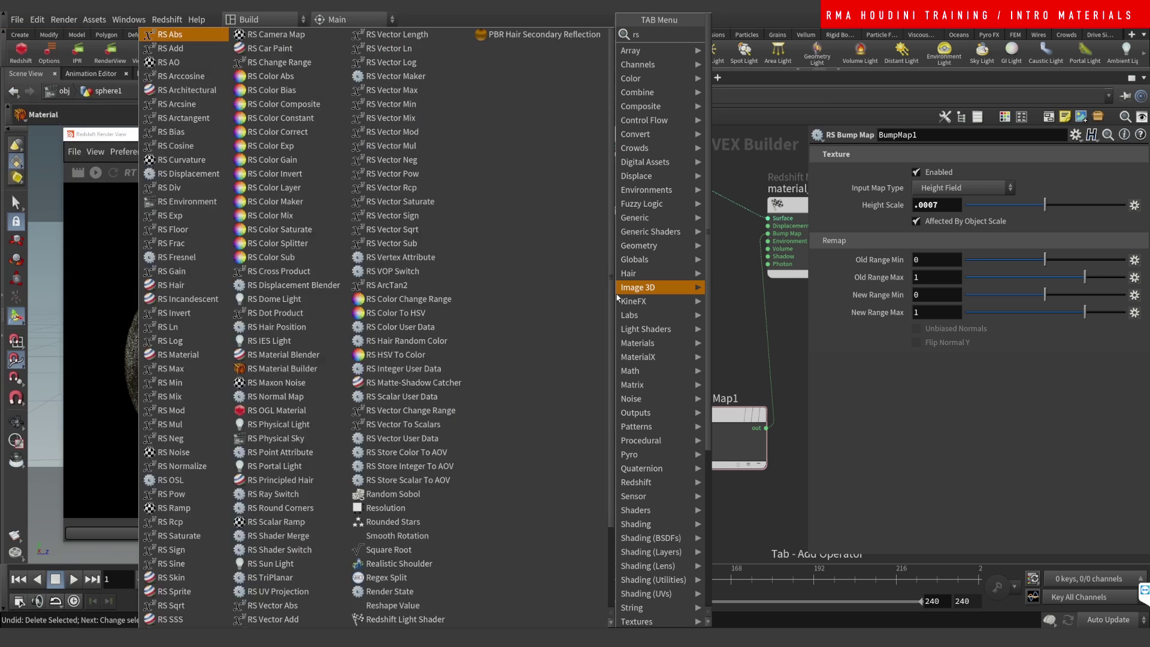
type("rsdi")
key("Return")
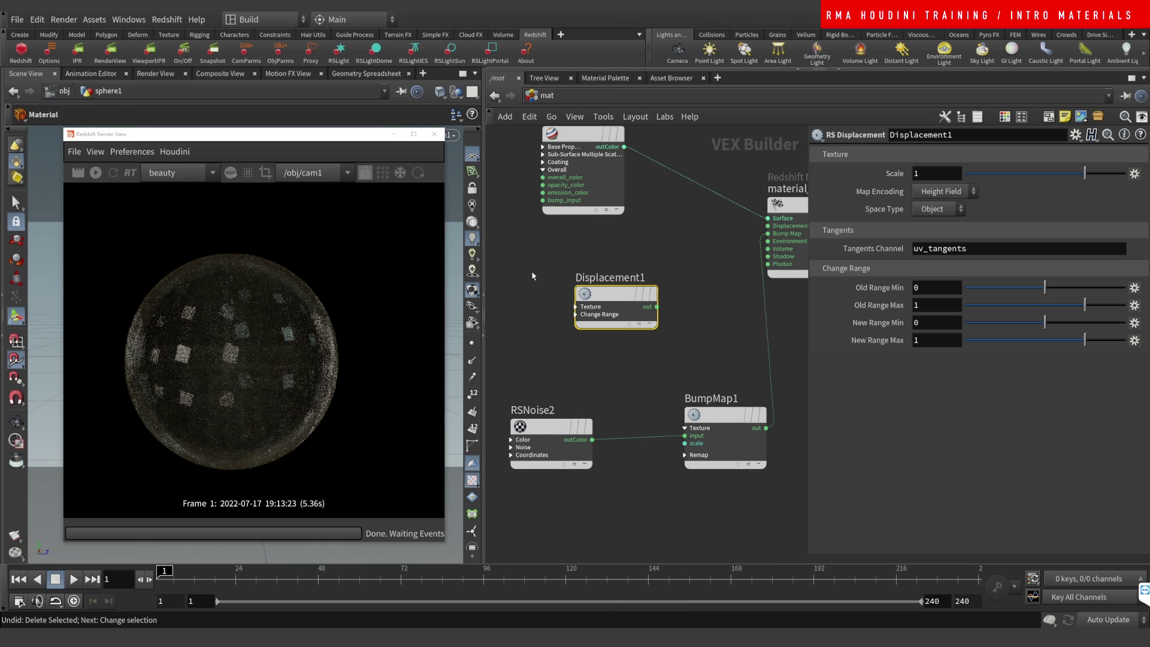
left_click(617, 303)
Try wiring RSNoise2 into Displacement1's texMap and Displacement1 into the material's Displacement input, and delete those connections.
left_click(576, 307)
left_click(576, 314)
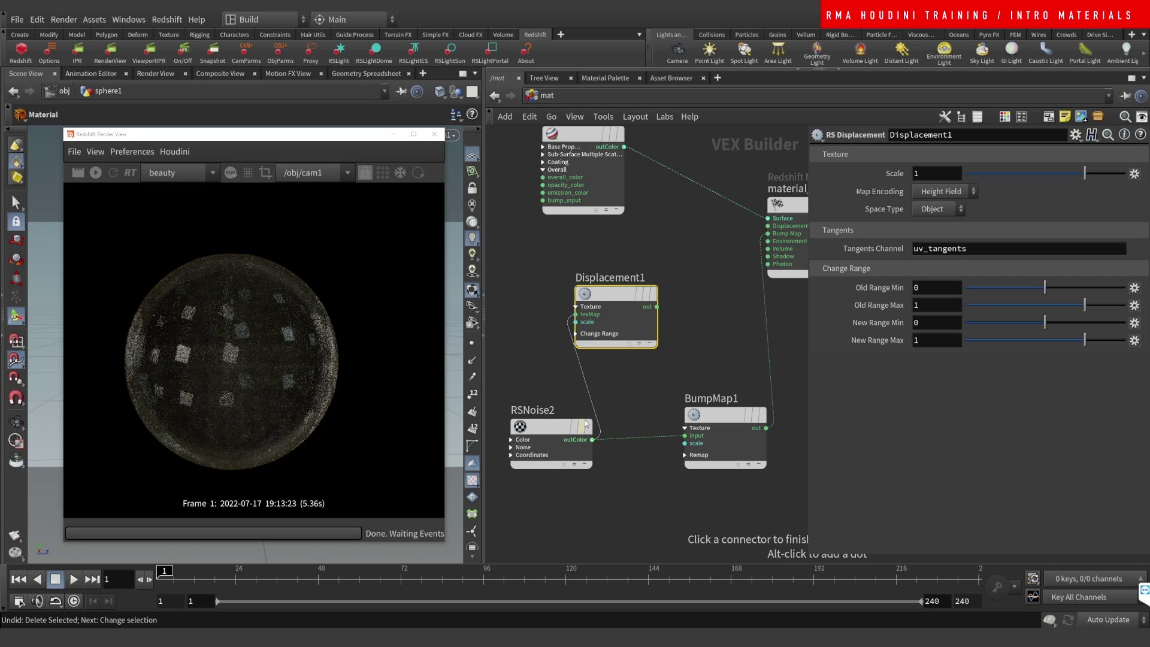
left_click(585, 423)
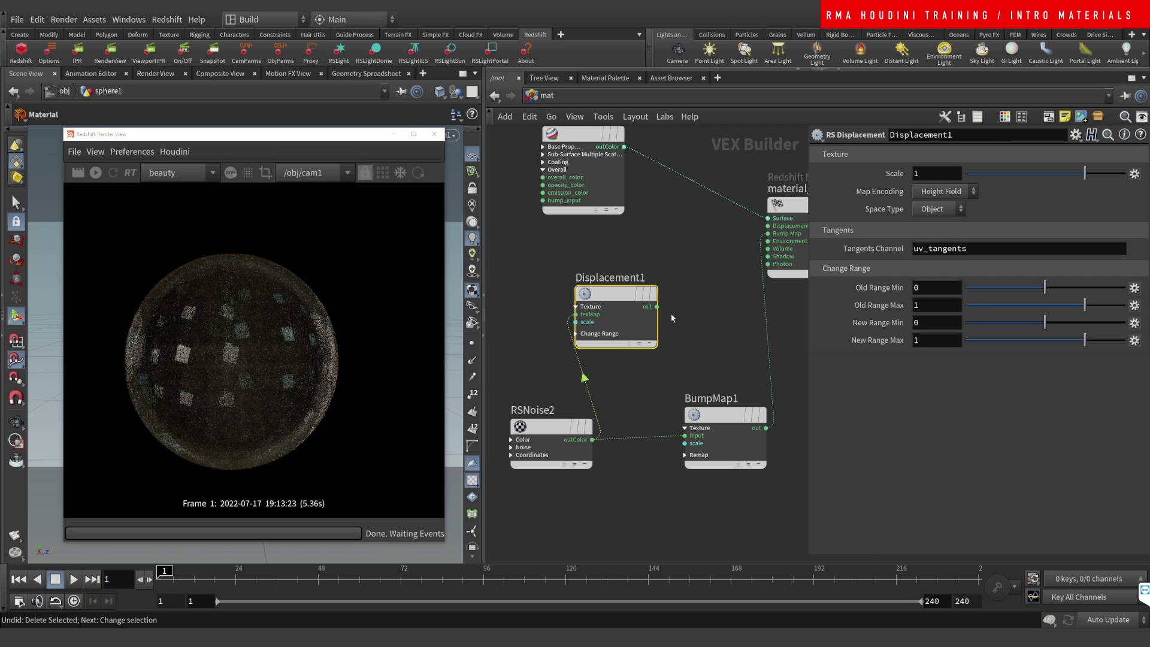
left_click(768, 226)
left_click_drag(698, 325, 698, 325)
key("Delete")
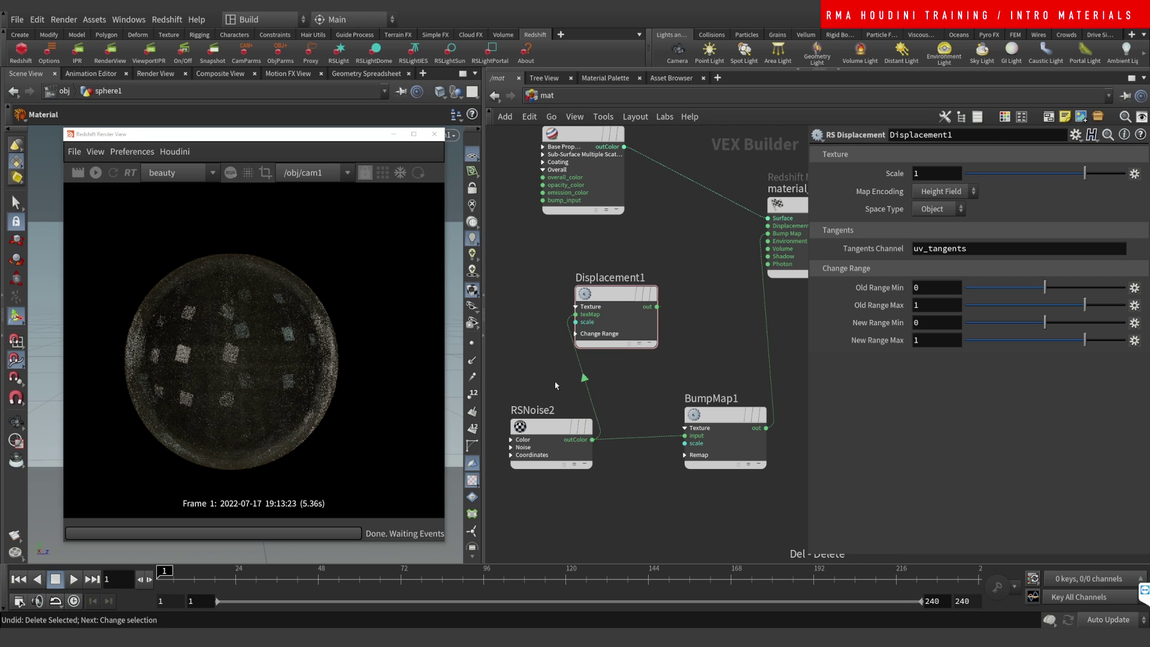
left_click(584, 380)
key("Delete")
At object level, enable displacement on sphere1 with a Displacement Scale of .01, and close the Redshift render view.
left_click(547, 95)
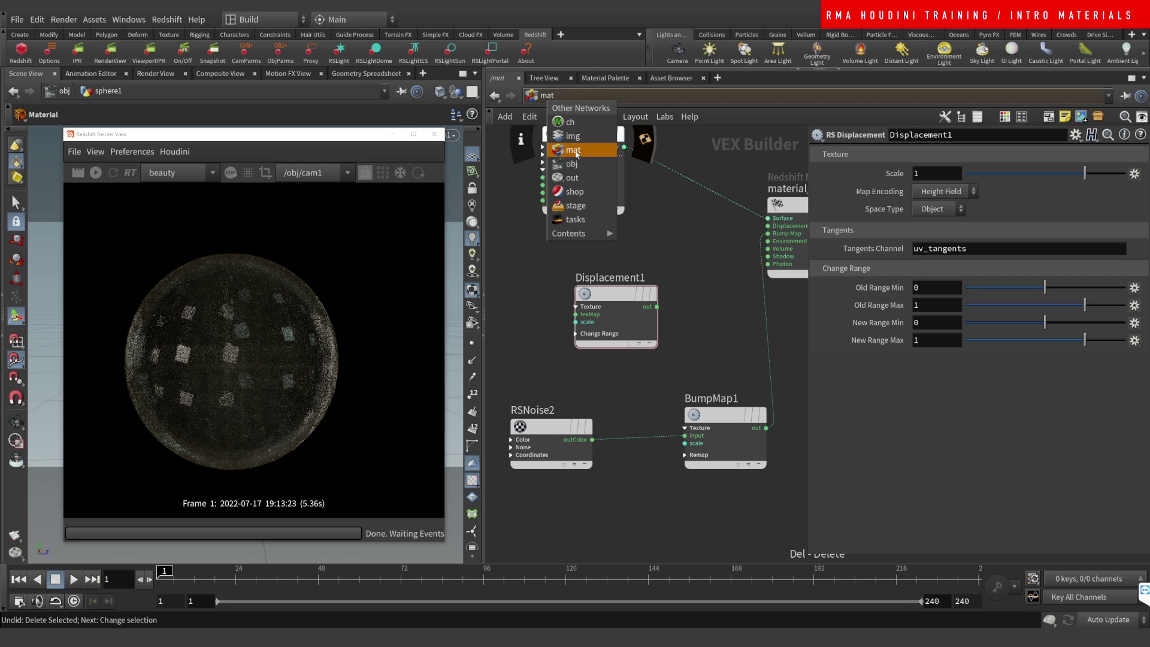
left_click(577, 153)
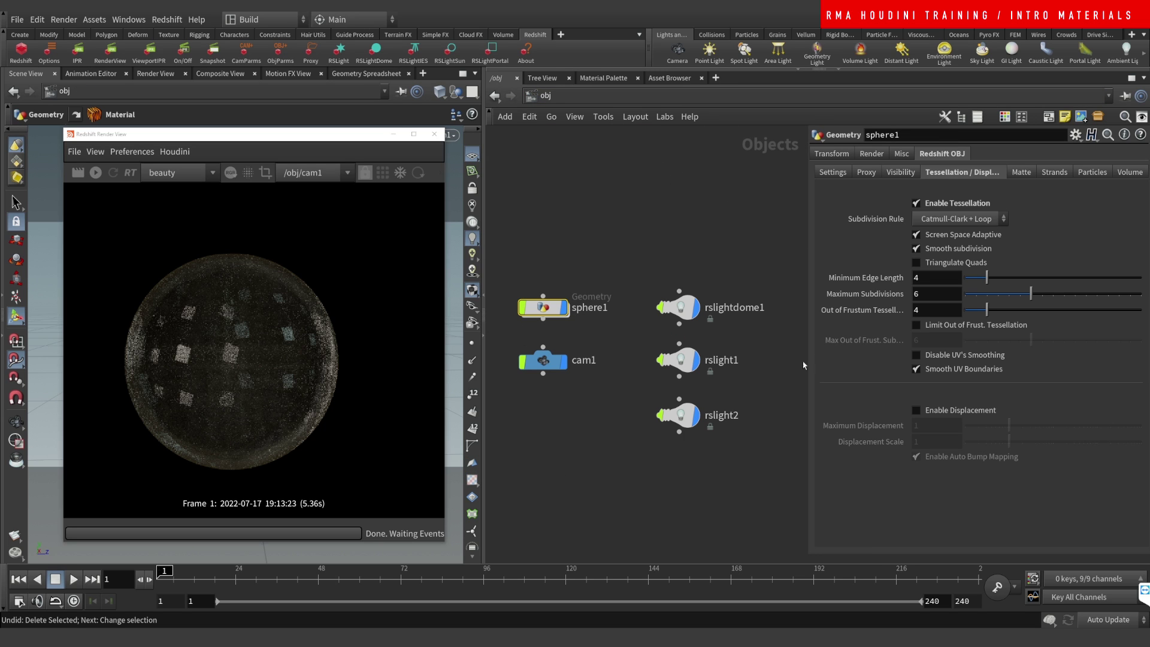
left_click(955, 411)
left_click(936, 441)
type(".01")
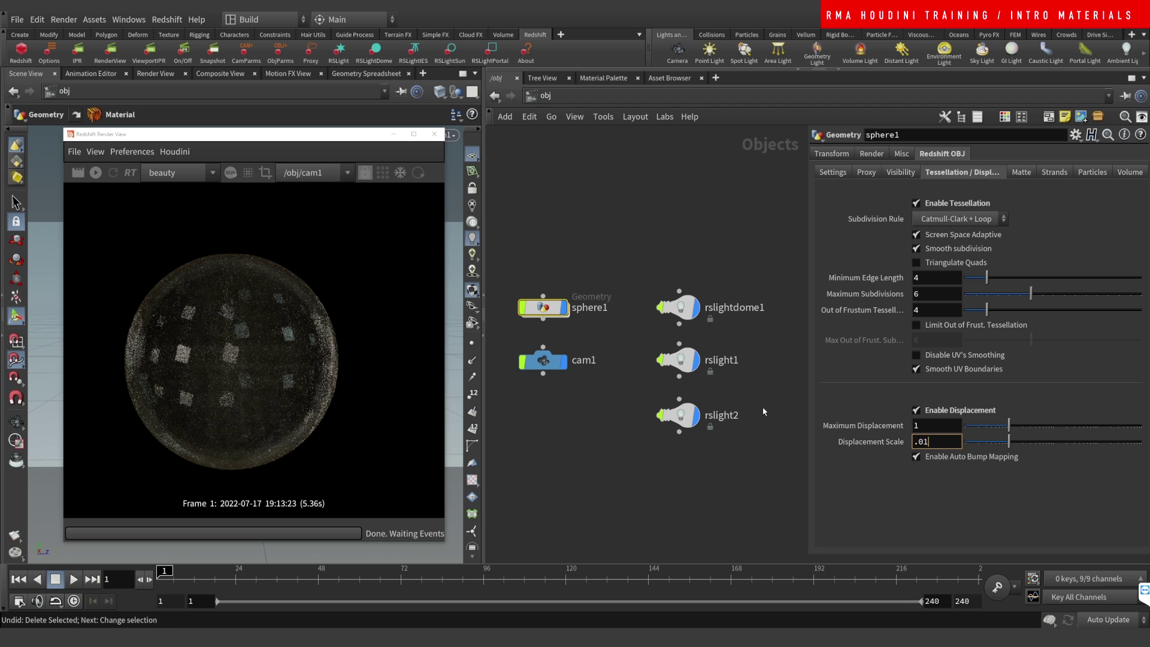
key("Return")
left_click(434, 134)
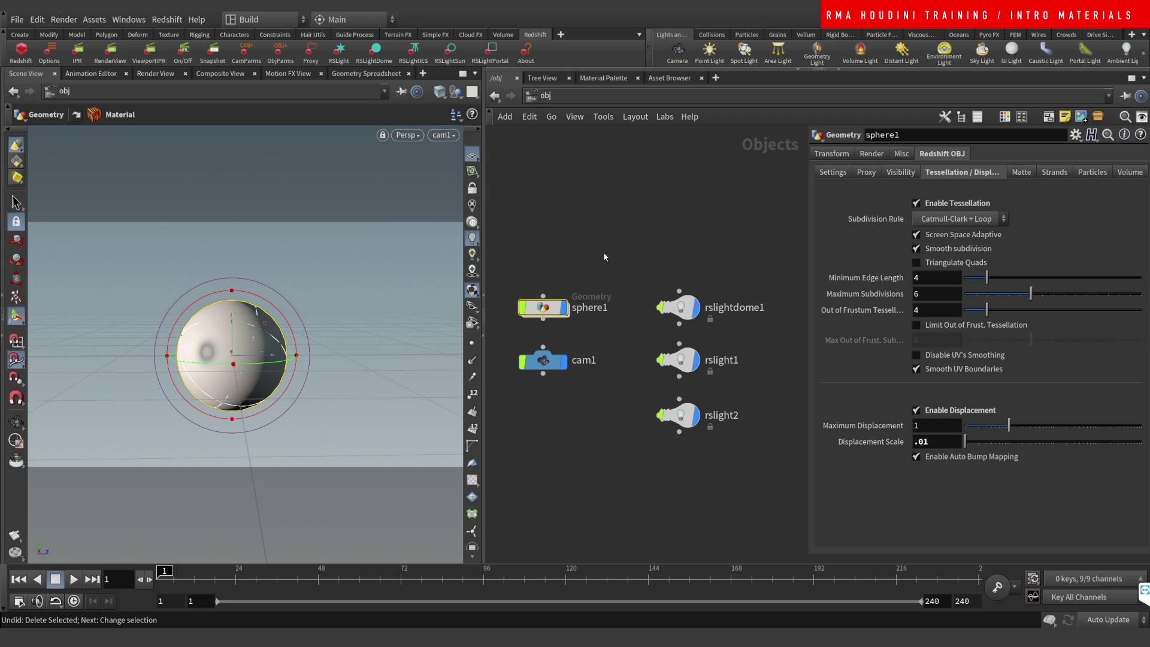
left_click(629, 255)
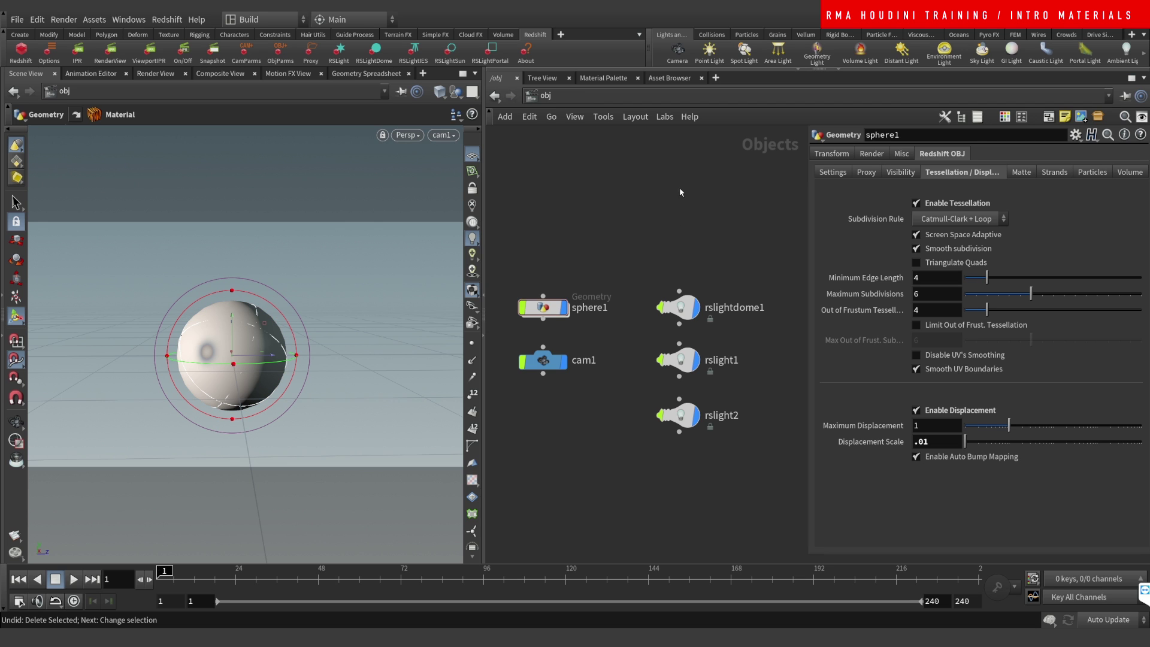